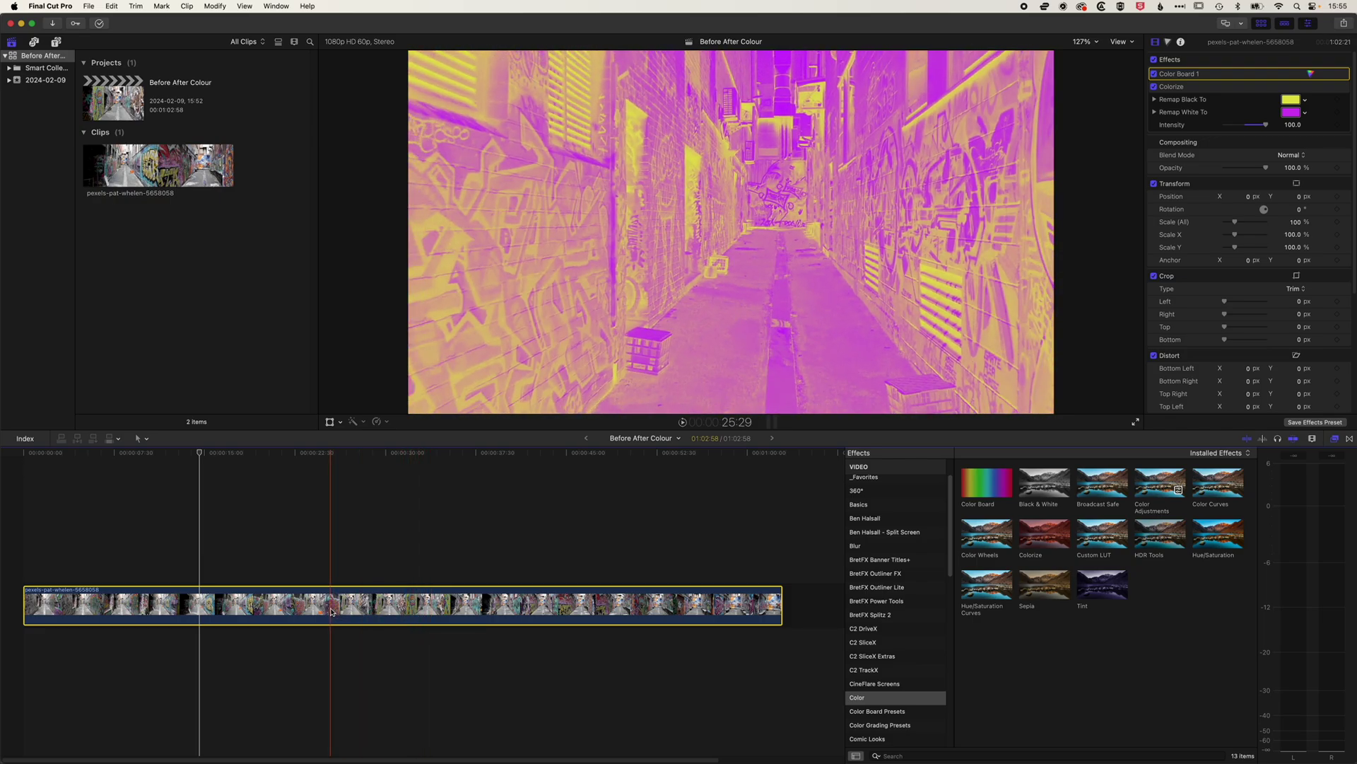
- Duplicate the alley clip onto a layer above the original and play back the stacked footage
{"action": "left_click_drag", "start_coordinate": [331, 611], "coordinate": [331, 565]}
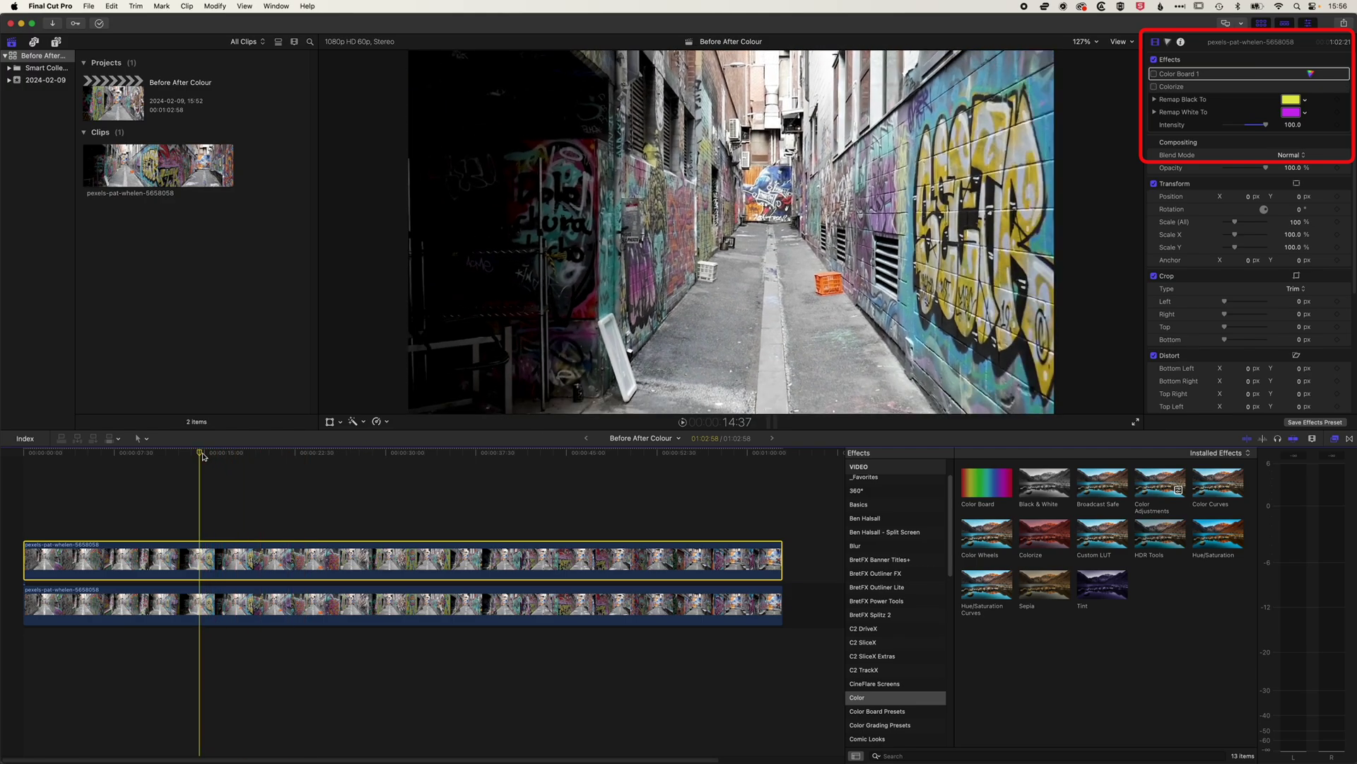
{"action": "left_click_drag", "start_coordinate": [202, 456], "coordinate": [3, 455]}
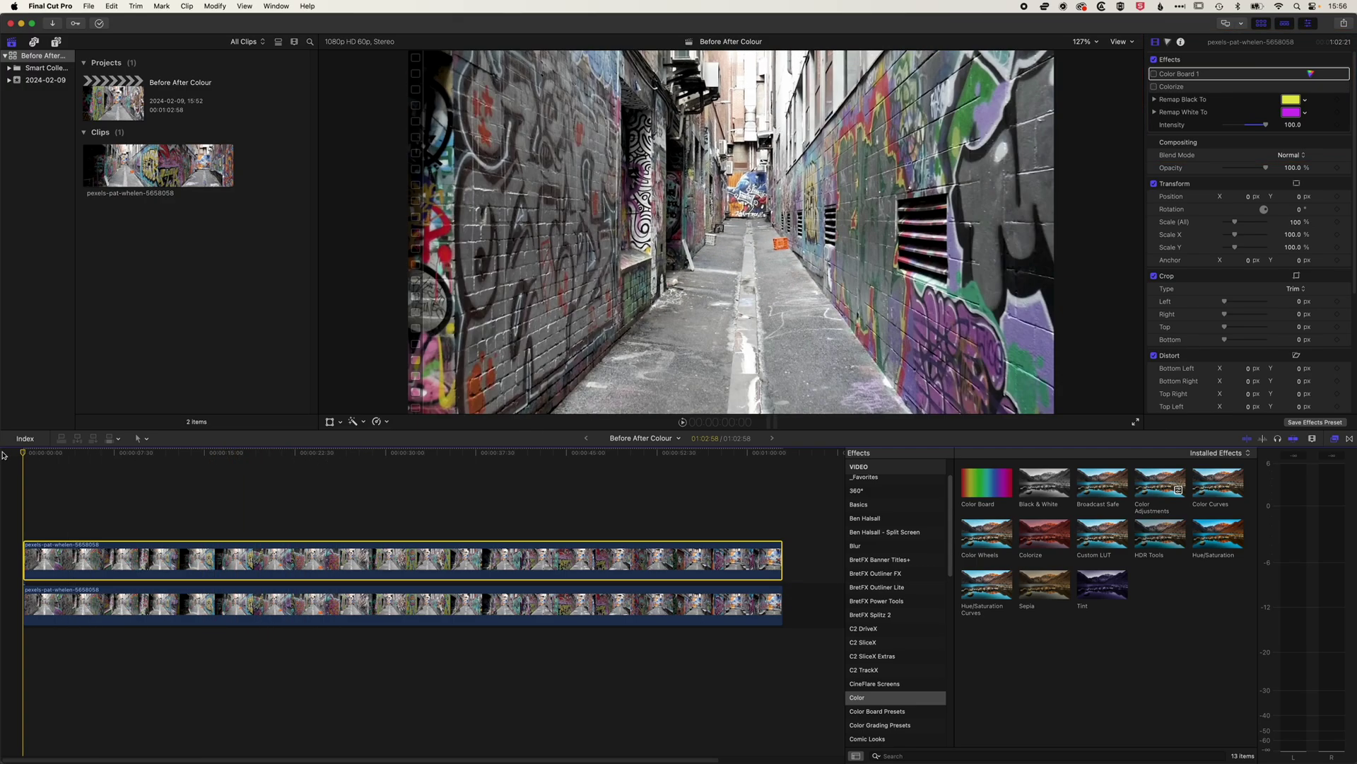
{"action": "key", "text": "space"}
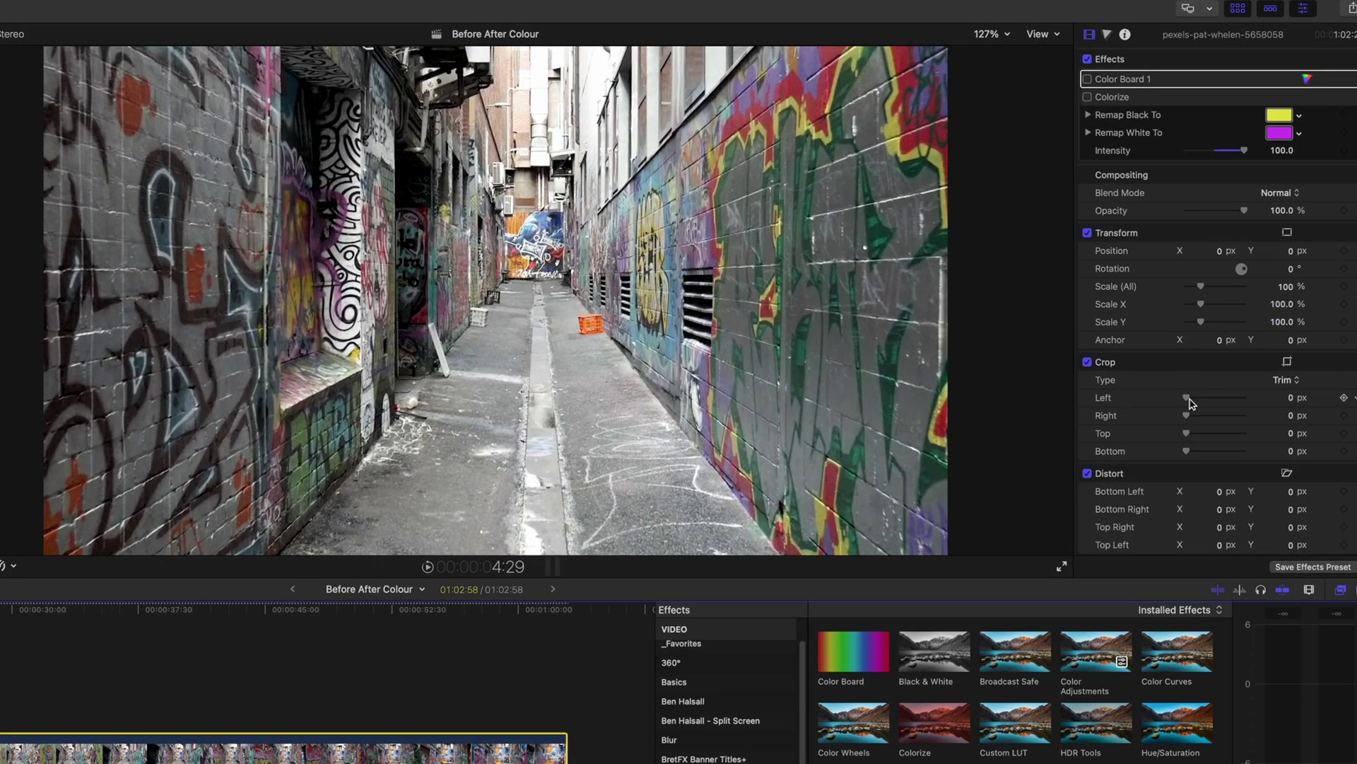
- Keyframe the top clip's Right crop from 0 to 961 px and preview the resulting wipe
{"action": "mouse_move", "coordinate": [1188, 415]}
{"action": "left_mouse_down"}
{"action": "mouse_move", "coordinate": [1239, 418]}
{"action": "mouse_move", "coordinate": [1171, 417]}
{"action": "mouse_move", "coordinate": [1239, 417]}
{"action": "mouse_move", "coordinate": [1202, 422]}
{"action": "left_mouse_up"}
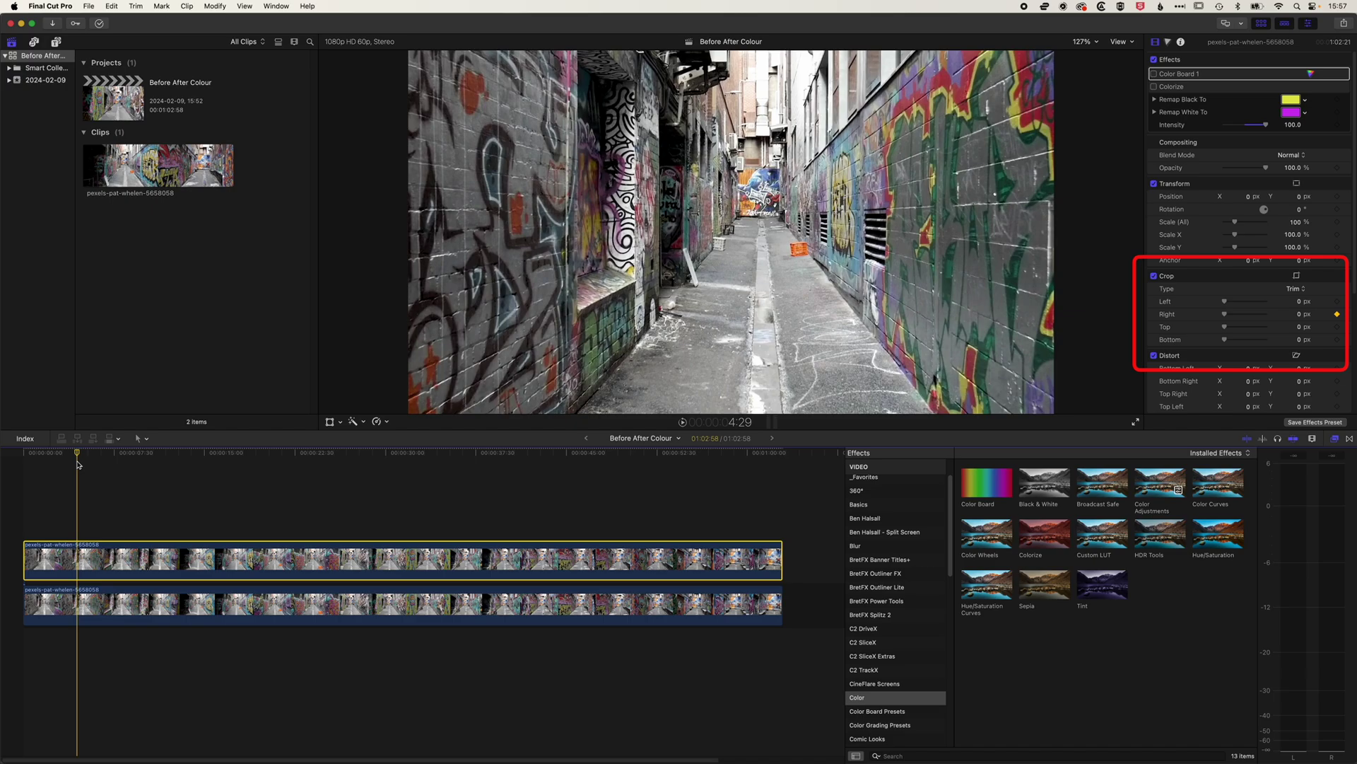
{"action": "key", "text": "space"}
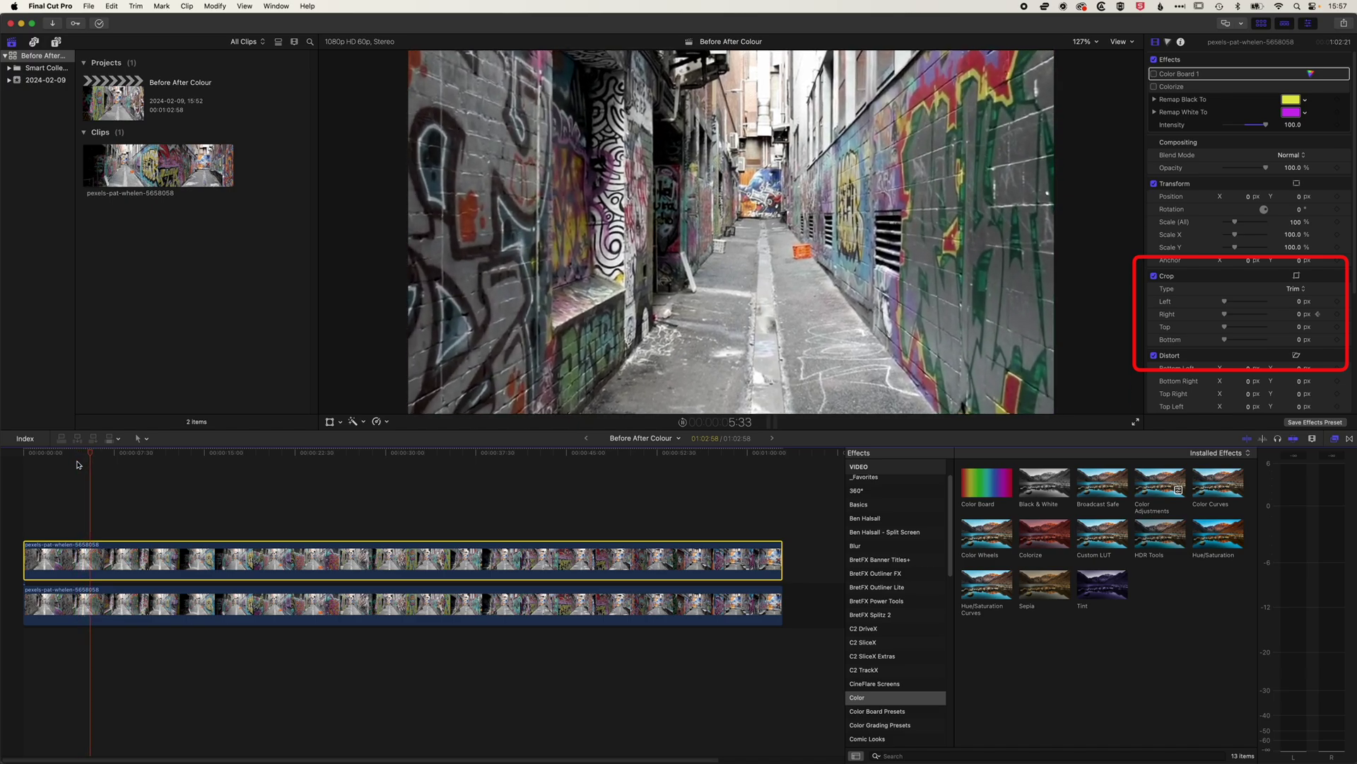
{"action": "key", "text": "space"}
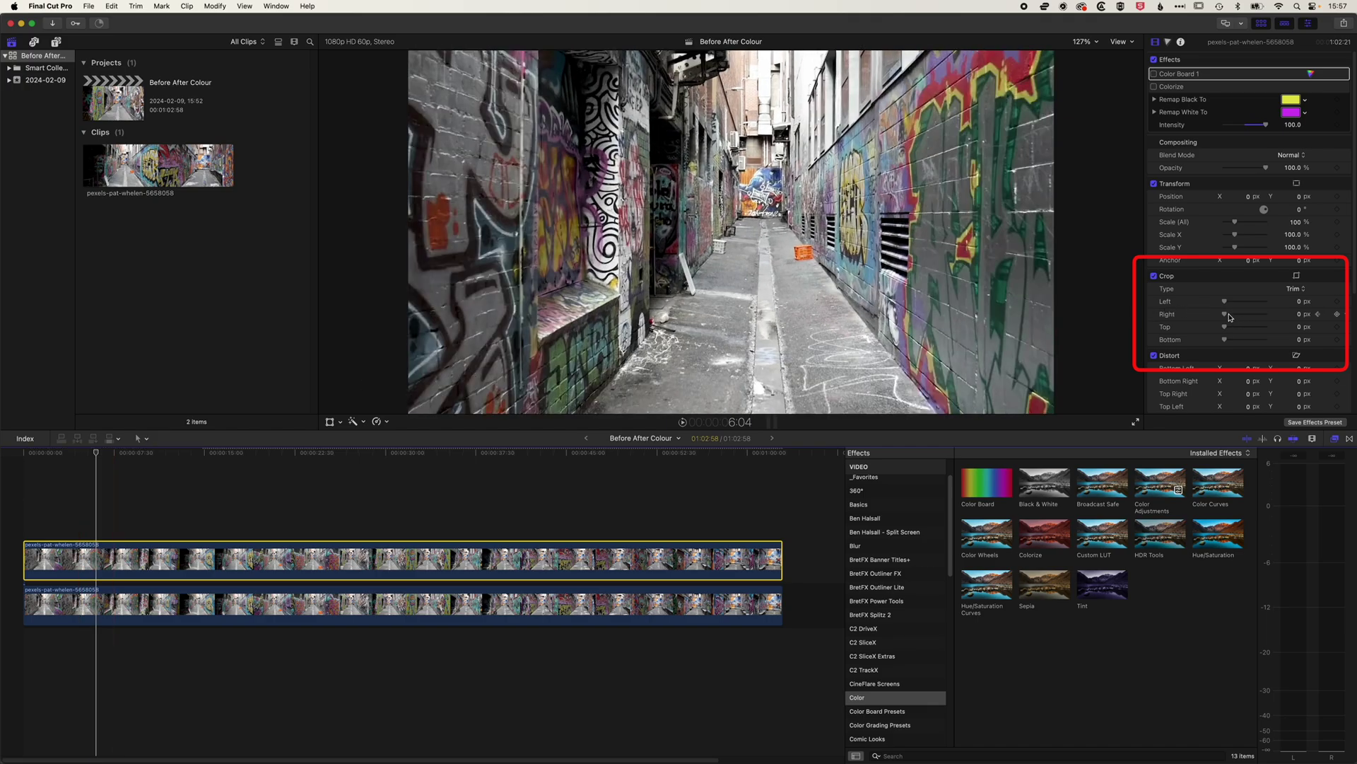
{"action": "left_click_drag", "start_coordinate": [1227, 316], "coordinate": [1263, 318]}
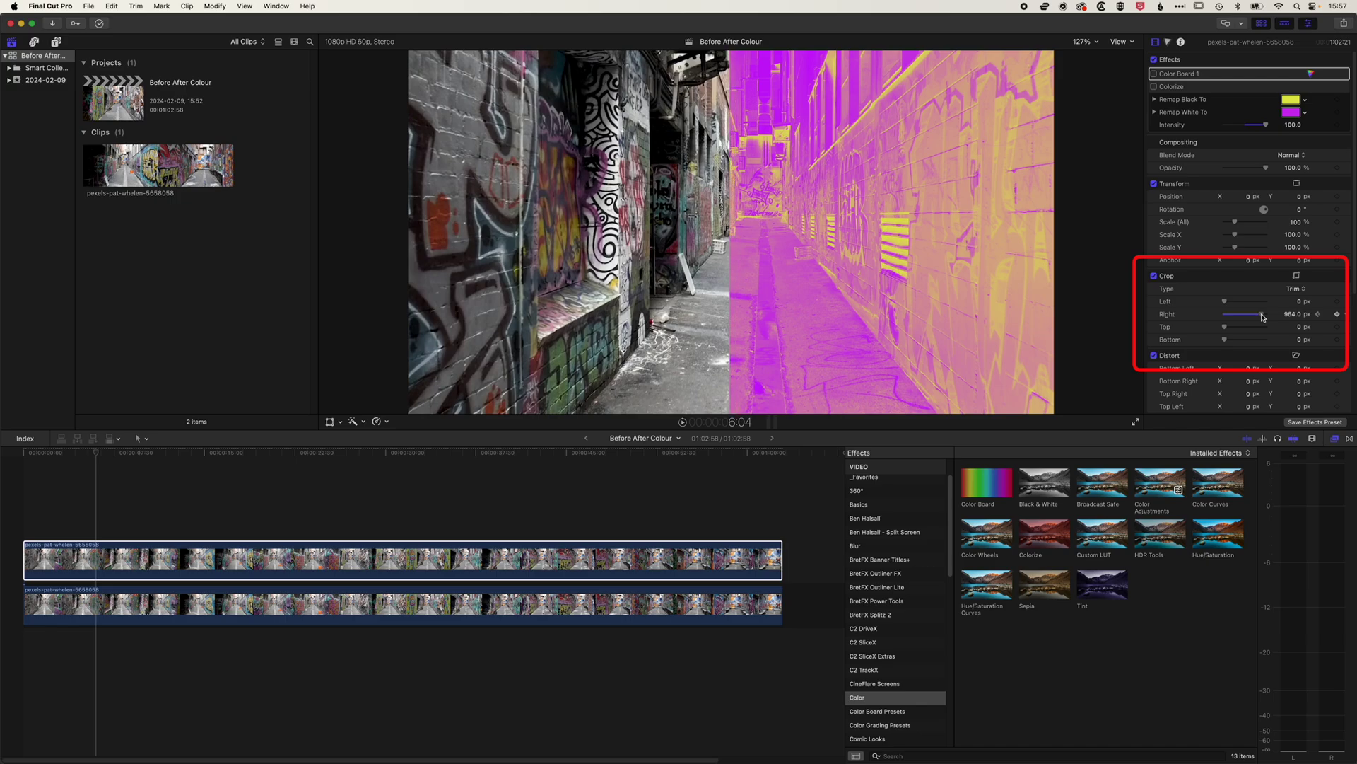
{"action": "left_click_drag", "start_coordinate": [1263, 318], "coordinate": [1263, 317]}
{"action": "left_click_drag", "start_coordinate": [99, 453], "coordinate": [43, 456]}
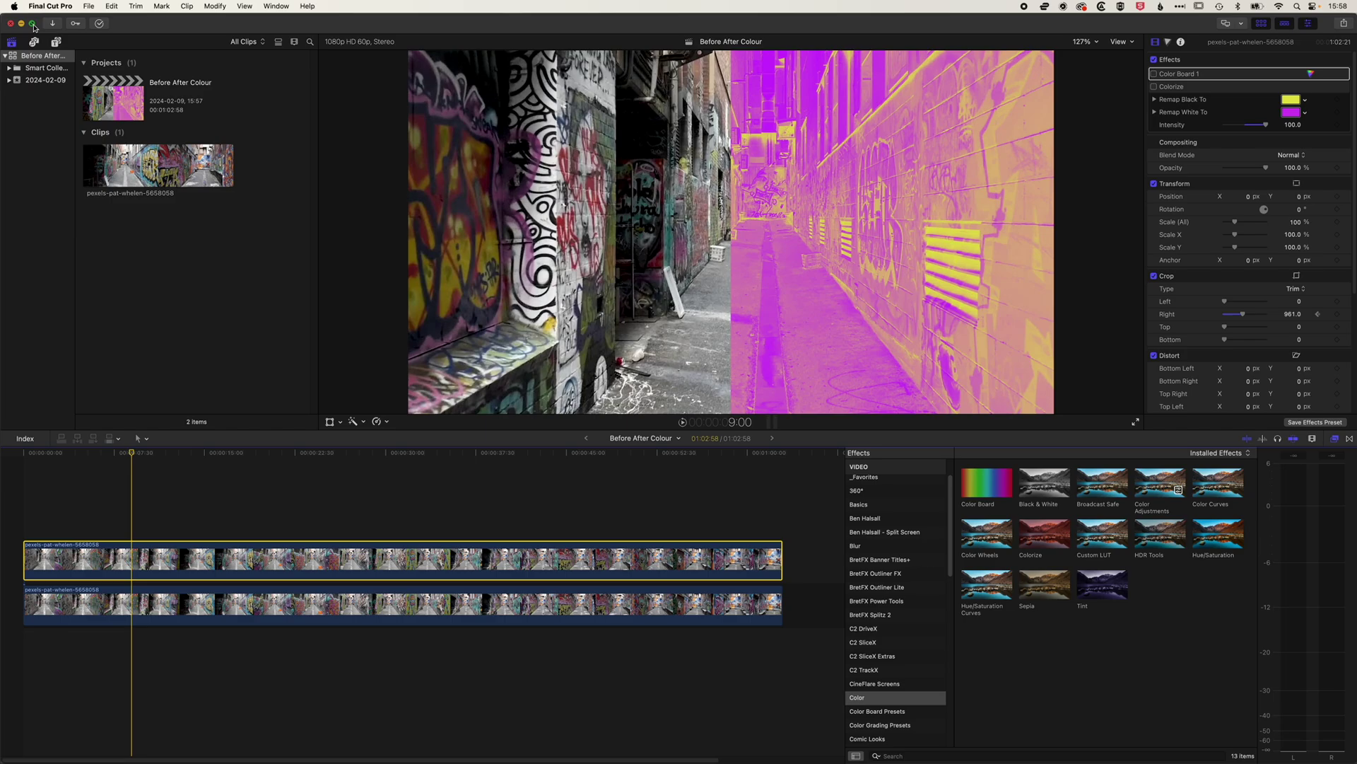
- Place a Basic Title above the clips and move it to the upper left
{"action": "left_click", "coordinate": [55, 43]}
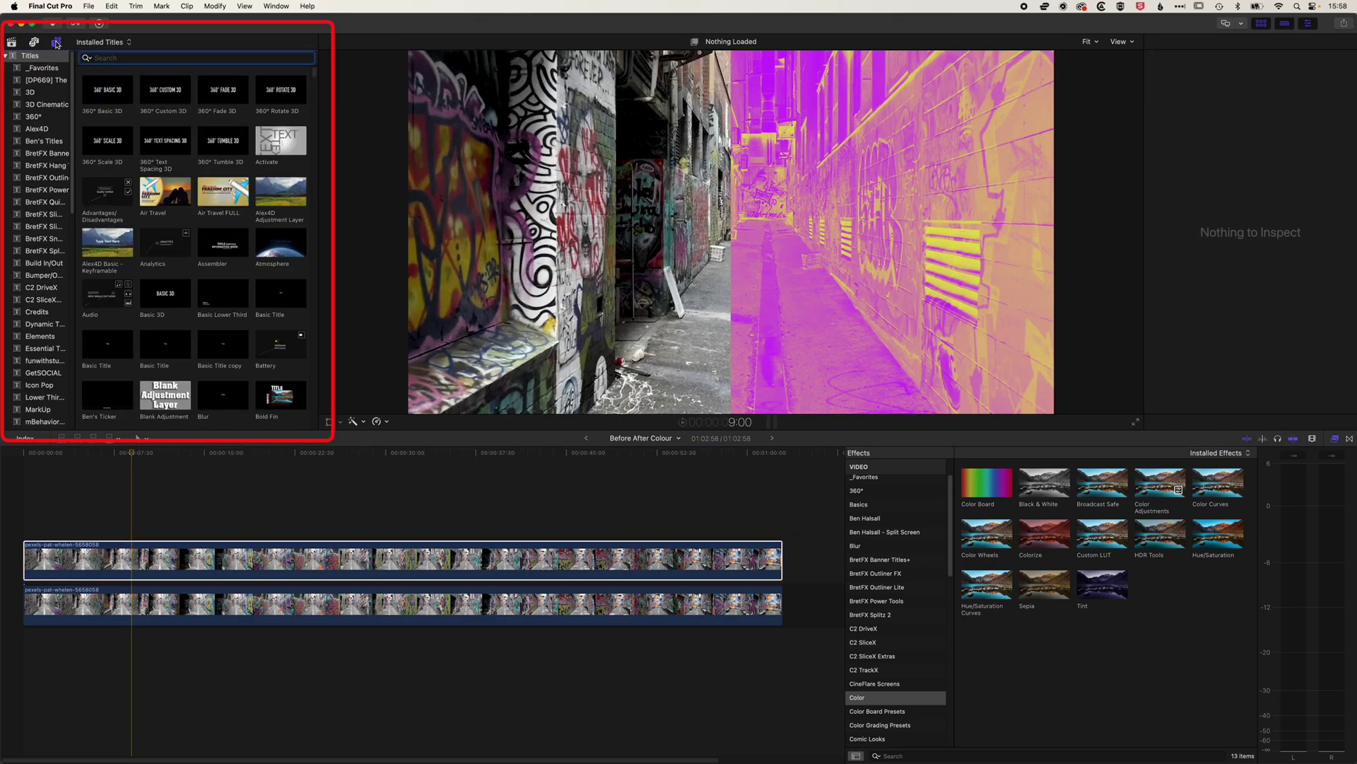
{"action": "left_click", "coordinate": [43, 275]}
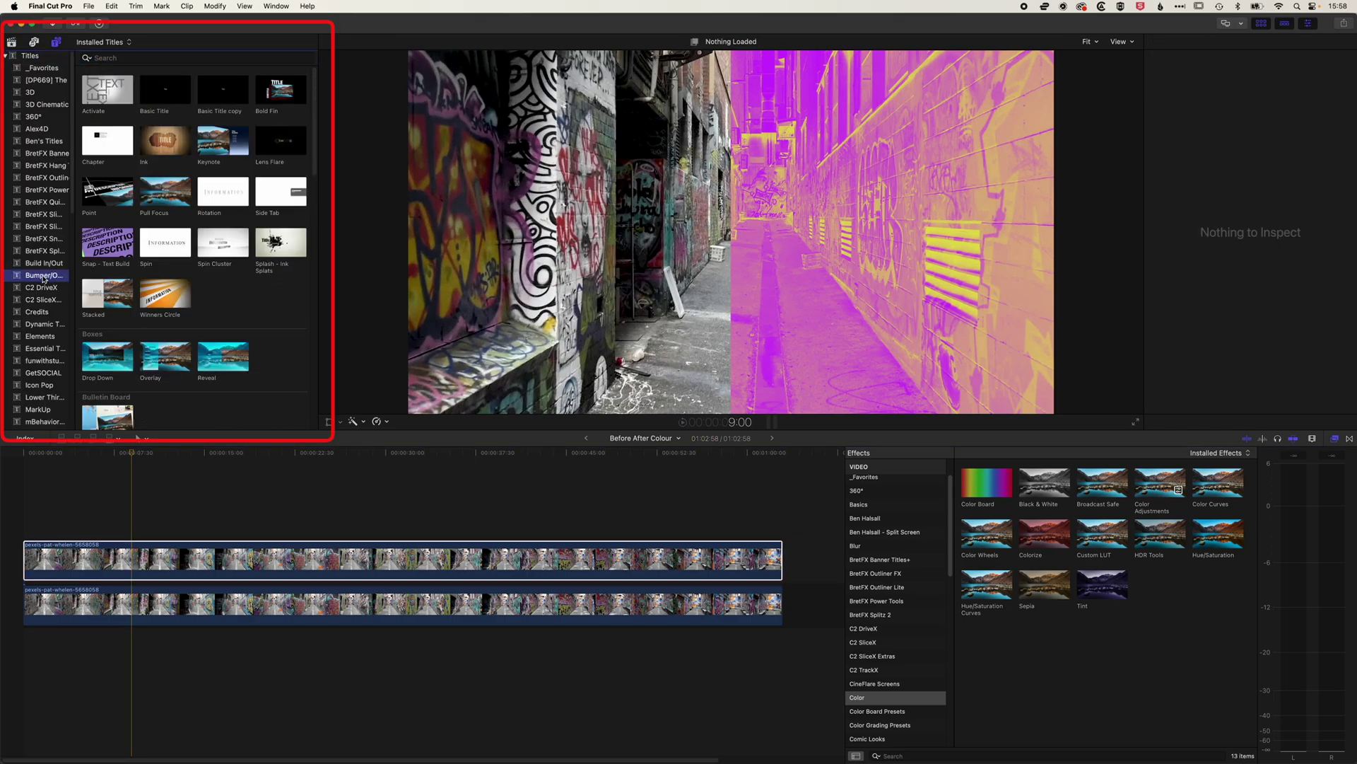
{"action": "left_click", "coordinate": [164, 89]}
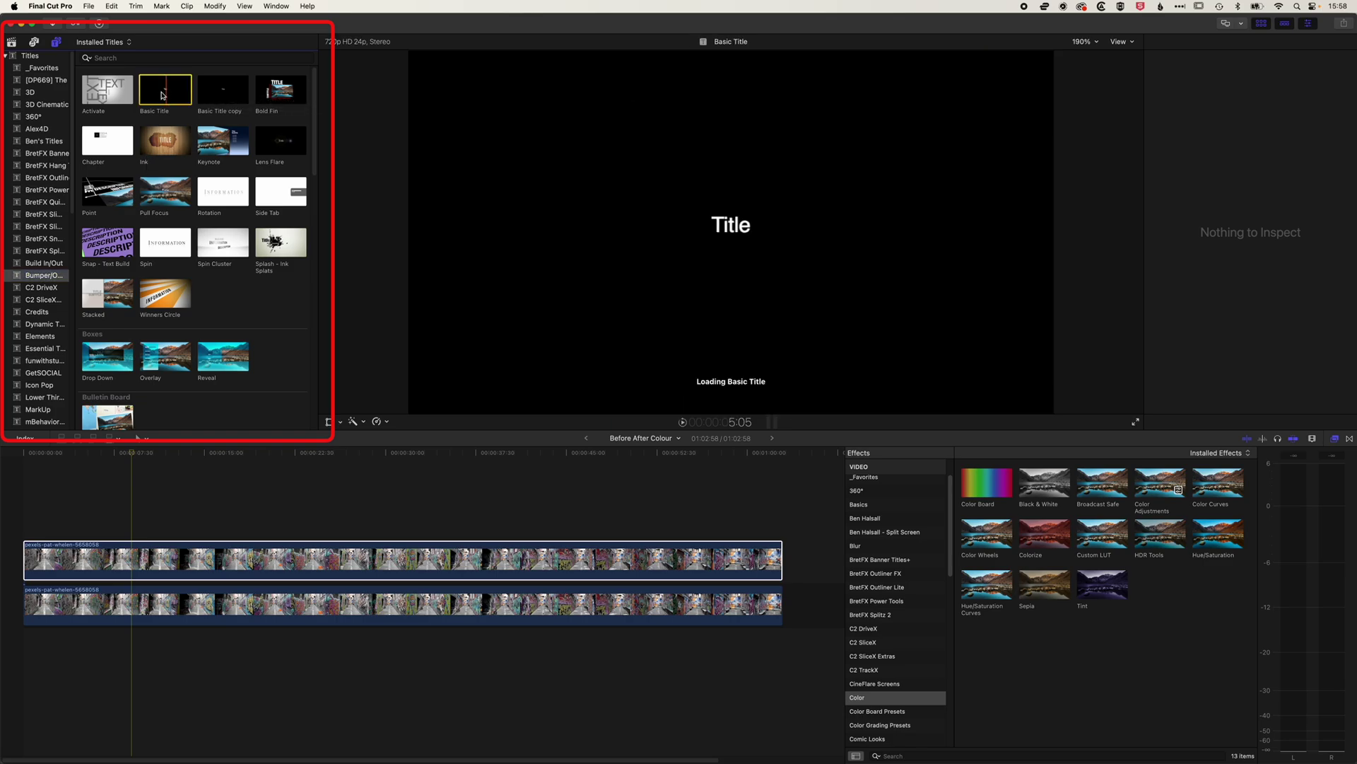
{"action": "left_click_drag", "start_coordinate": [164, 90], "coordinate": [131, 531]}
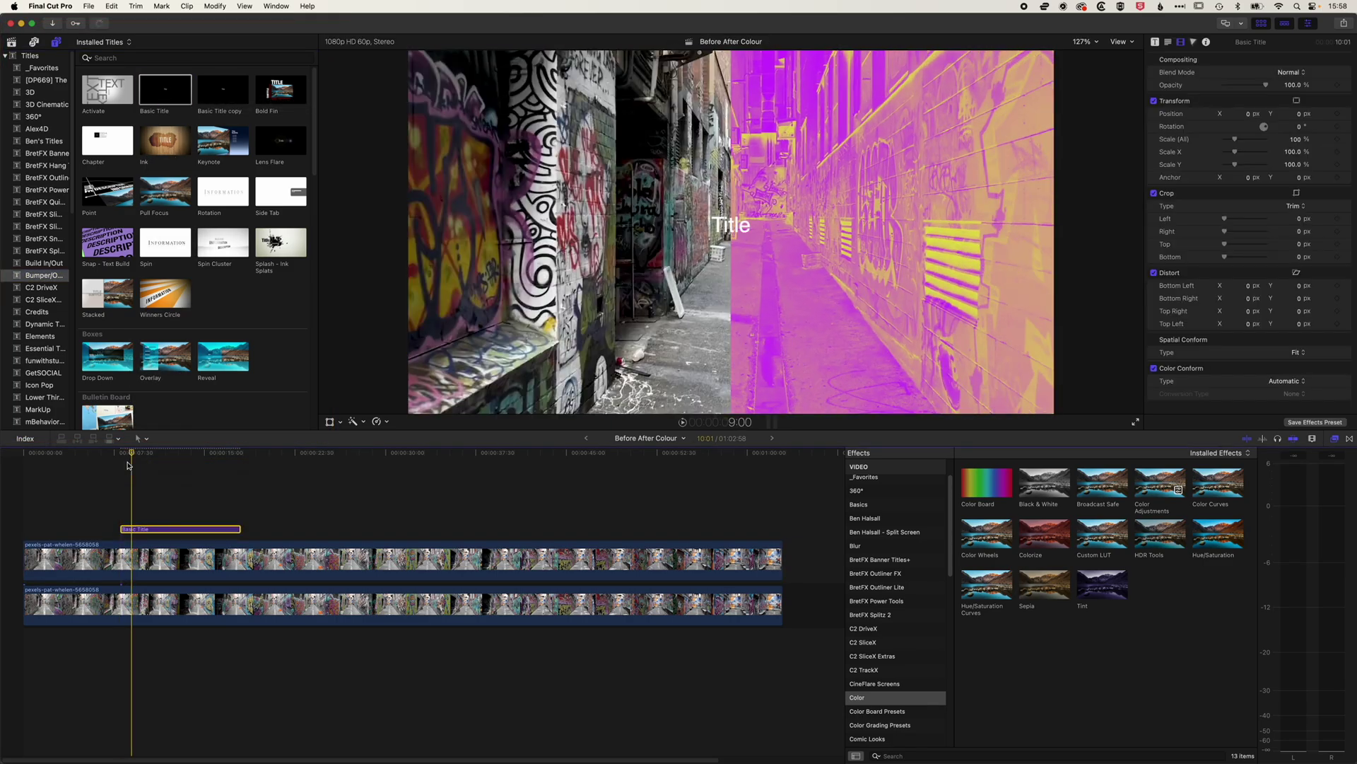
{"action": "left_click_drag", "start_coordinate": [730, 224], "coordinate": [554, 109]}
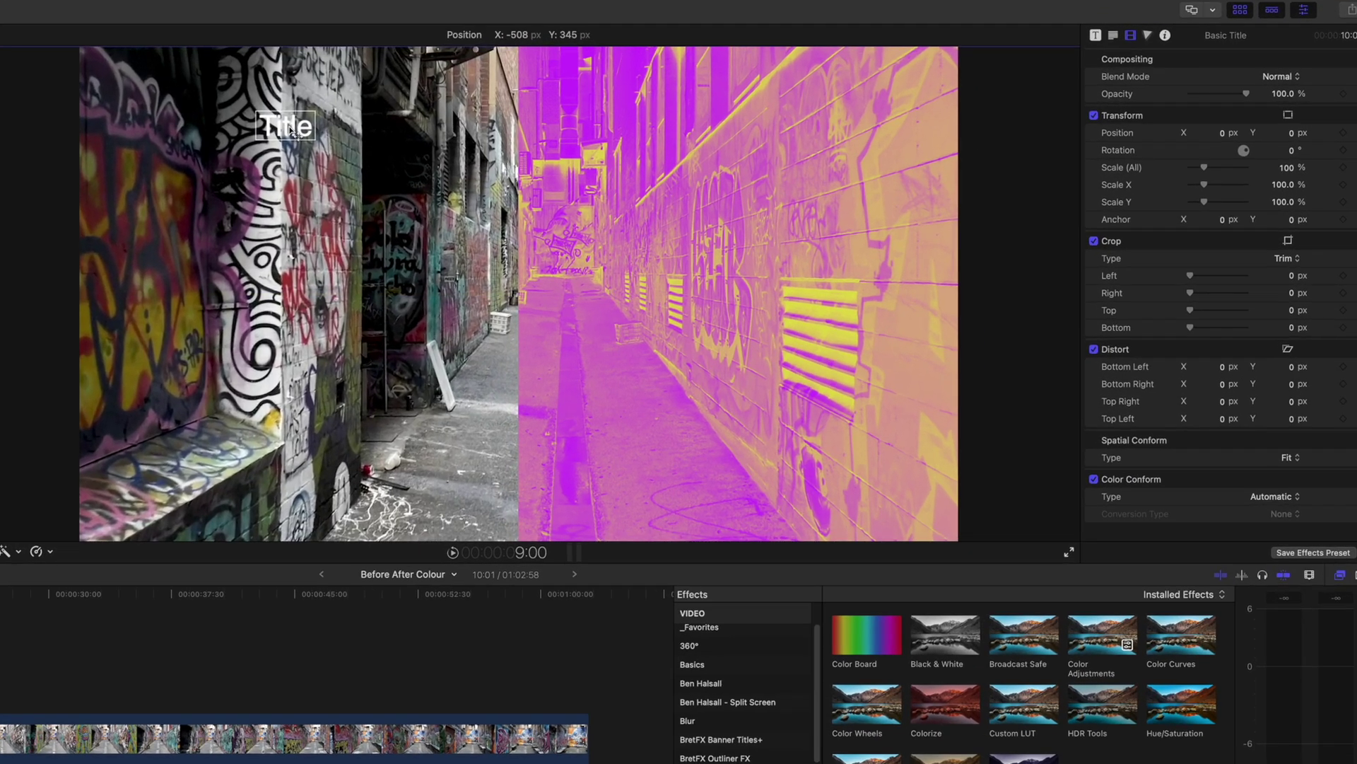
- Change the title text to BEFORE, apply the Bold style, and add a drop shadow
{"action": "left_click", "coordinate": [1155, 41]}
{"action": "type", "text": "BEFORE"}
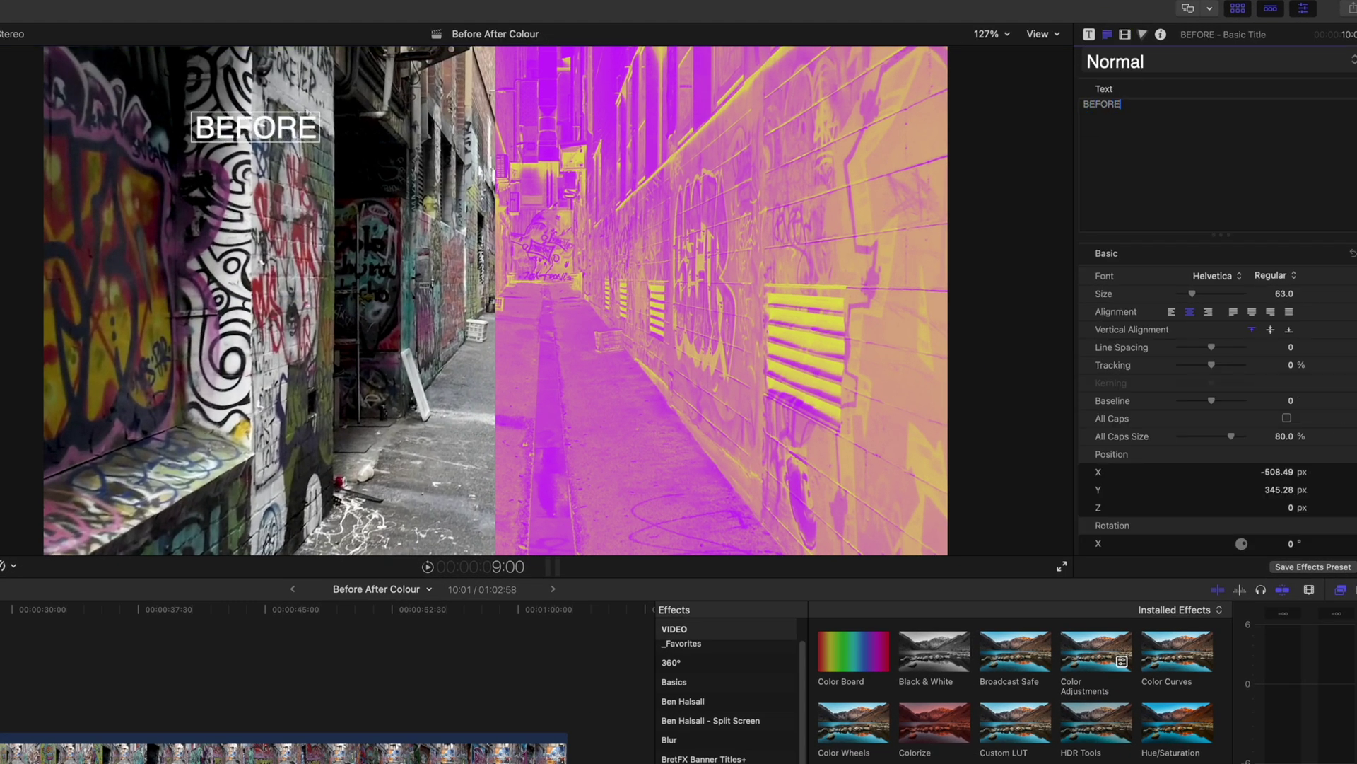
{"action": "left_click", "coordinate": [1124, 62]}
{"action": "mouse_move", "coordinate": [1124, 118]}
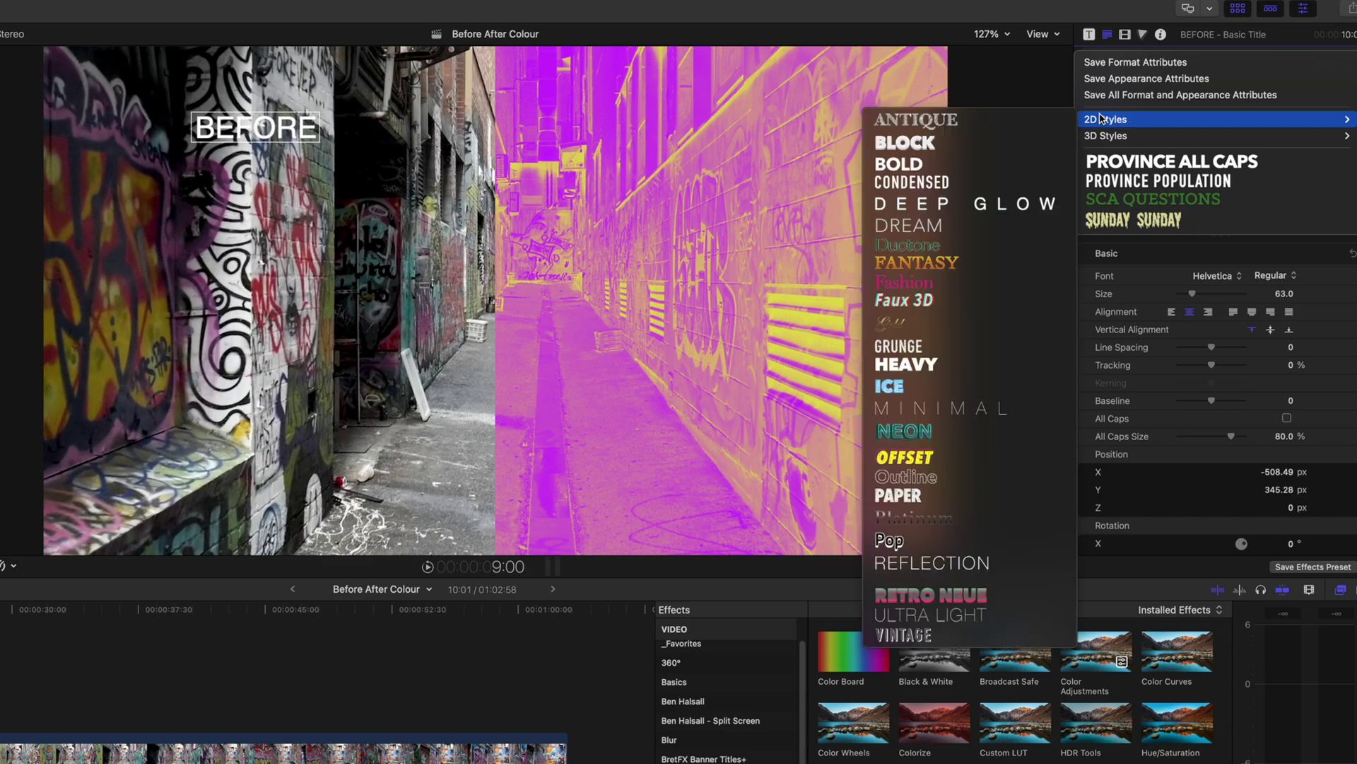
{"action": "left_click", "coordinate": [993, 165]}
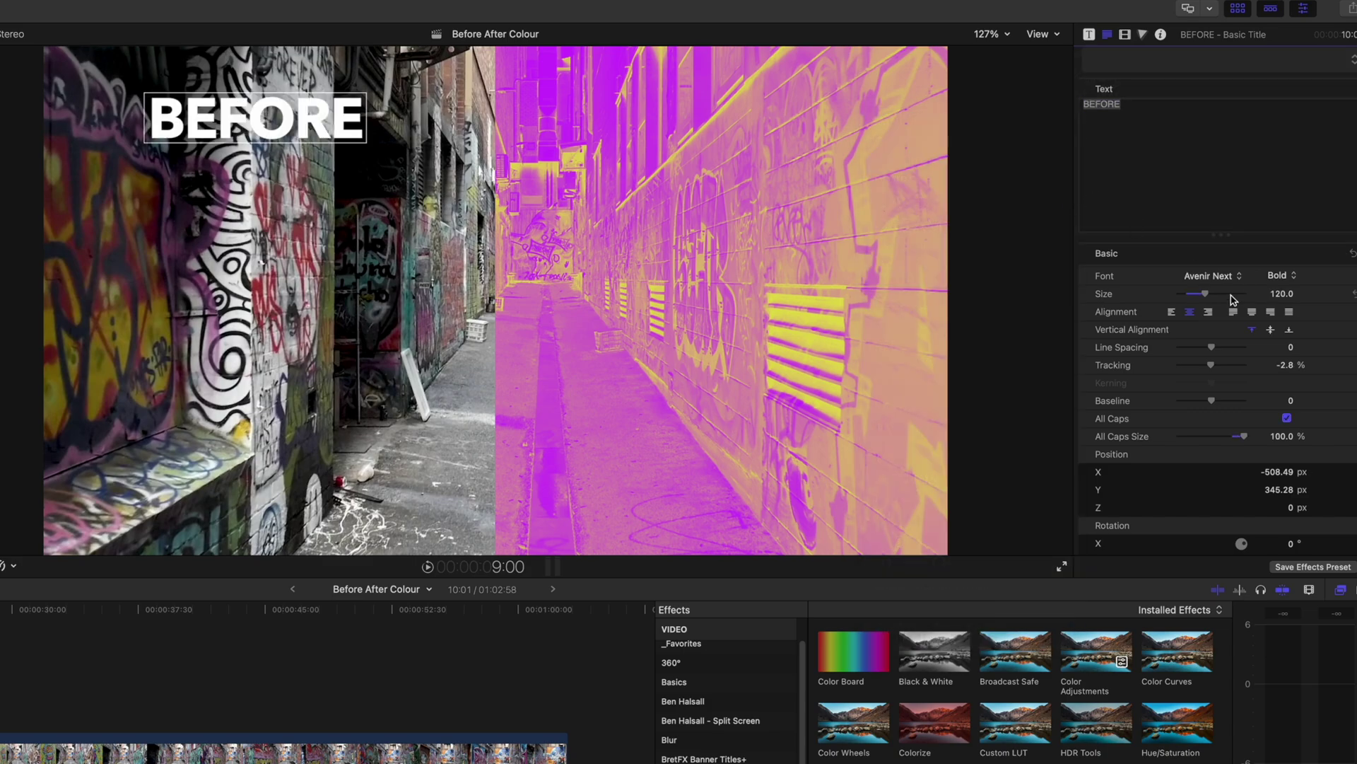
{"action": "scroll", "coordinate": [1121, 458], "scroll_direction": "down", "scroll_amount": 5}
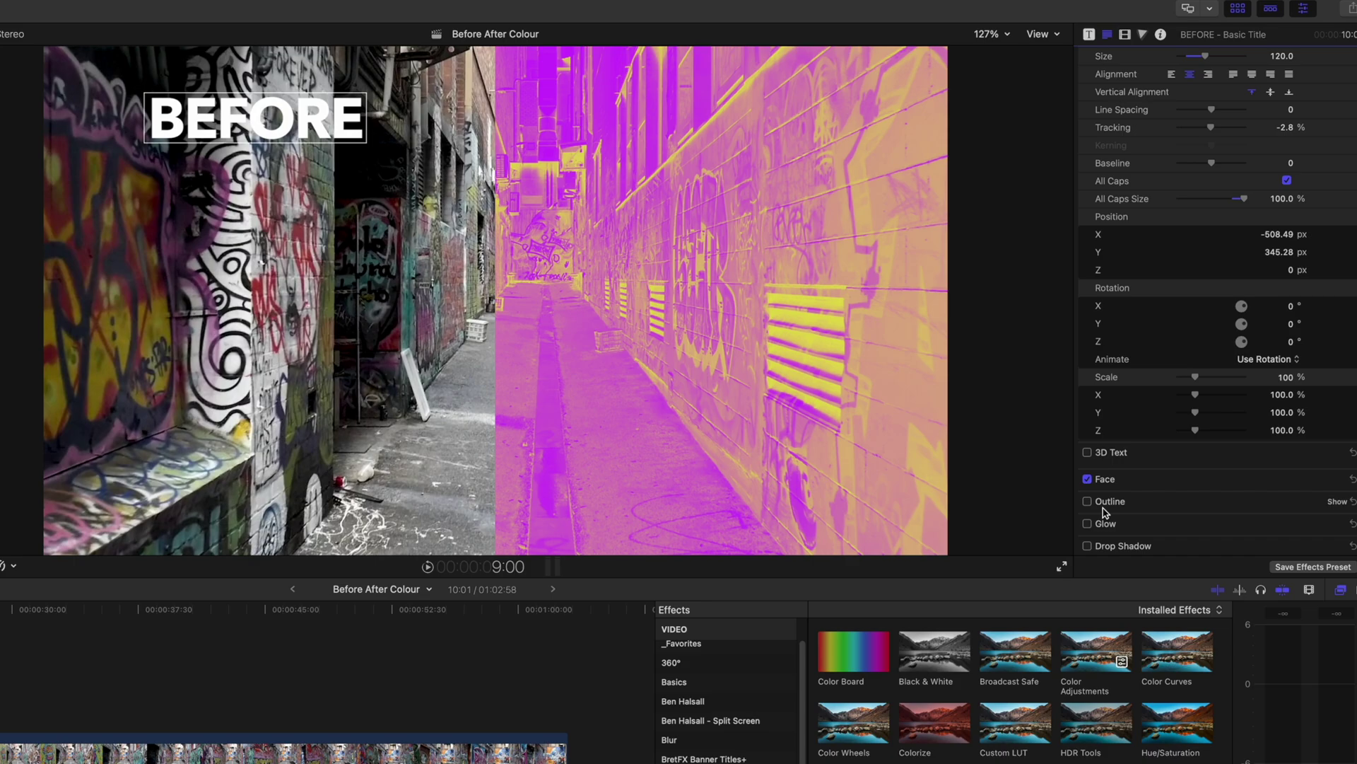
{"action": "left_click", "coordinate": [1088, 546]}
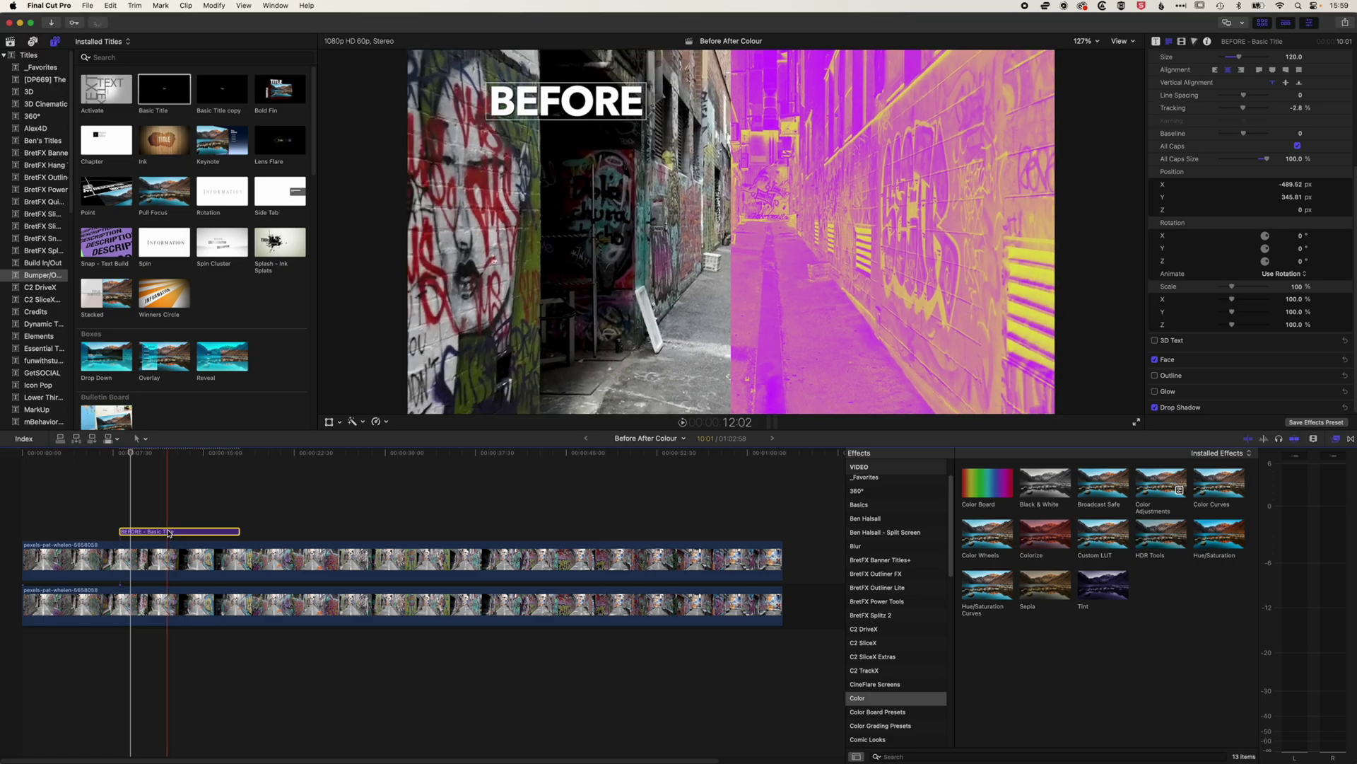
- Duplicate the title onto the right half and add dissolve transitions to both titles
{"action": "left_click_drag", "start_coordinate": [168, 534], "coordinate": [169, 514]}
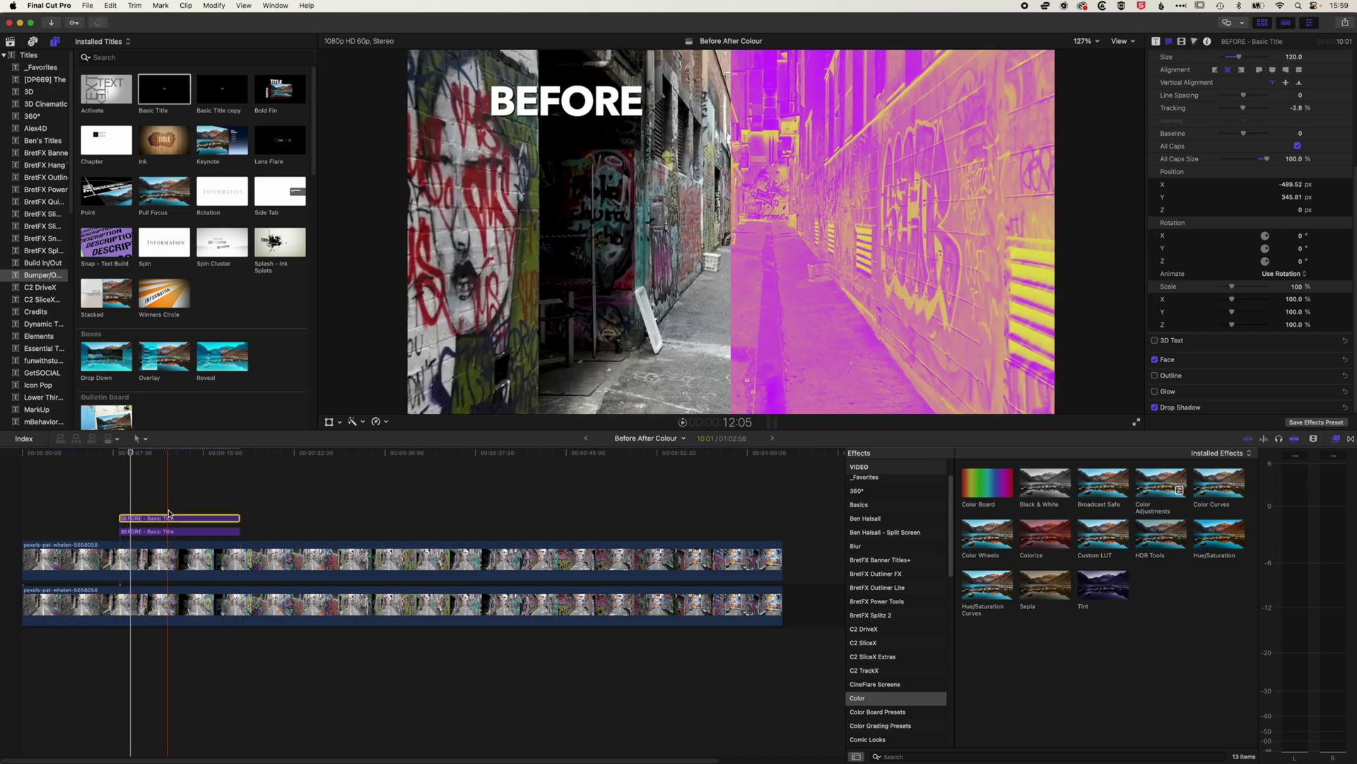
{"action": "left_click_drag", "start_coordinate": [581, 96], "coordinate": [888, 95]}
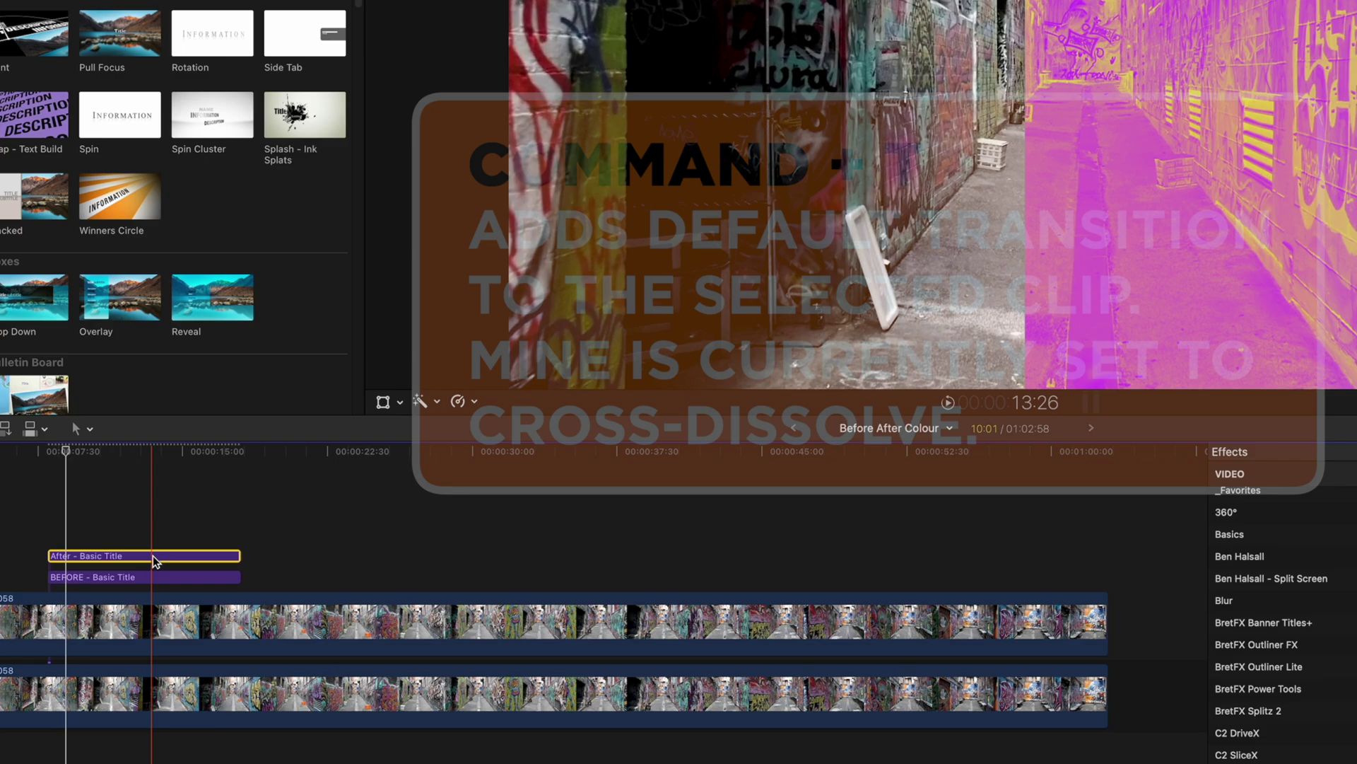
{"action": "key", "text": "super+t"}
{"action": "left_click", "coordinate": [145, 577]}
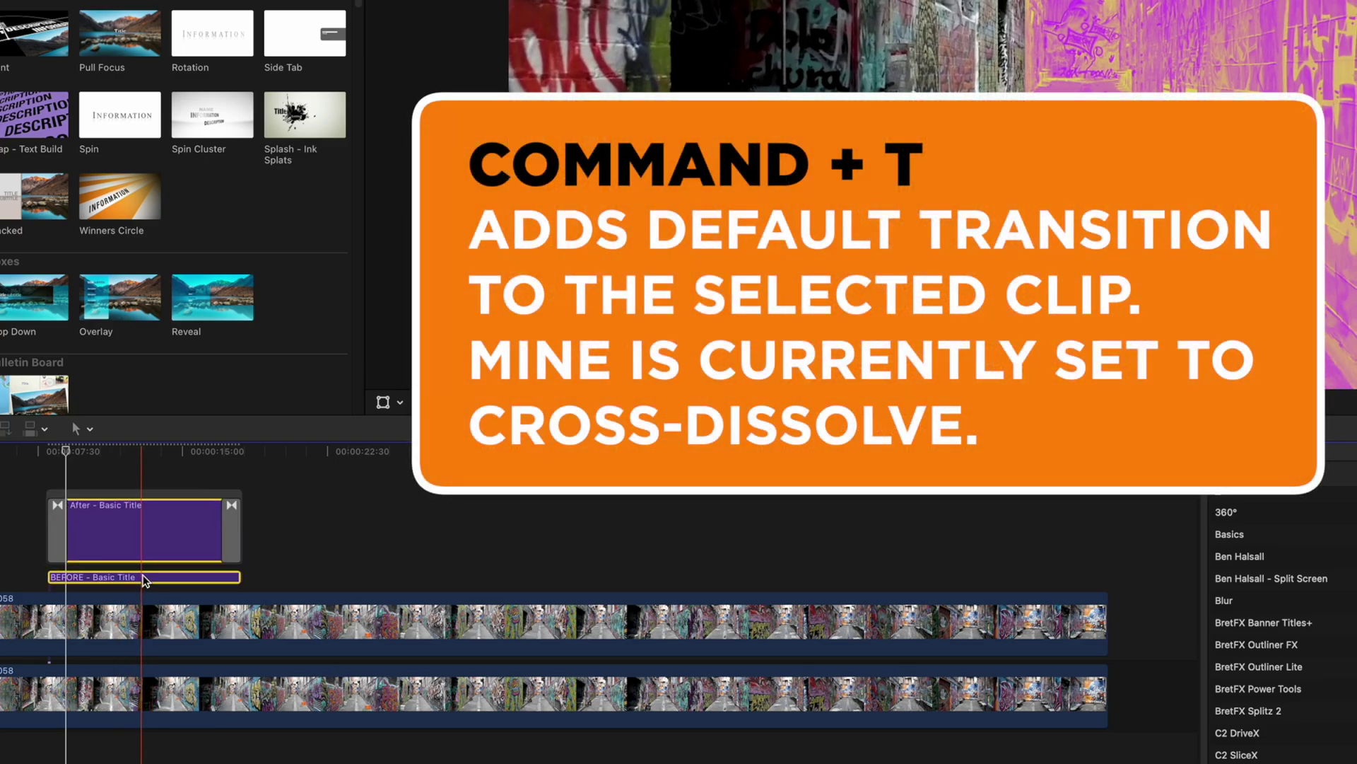
{"action": "key", "text": "super+t"}
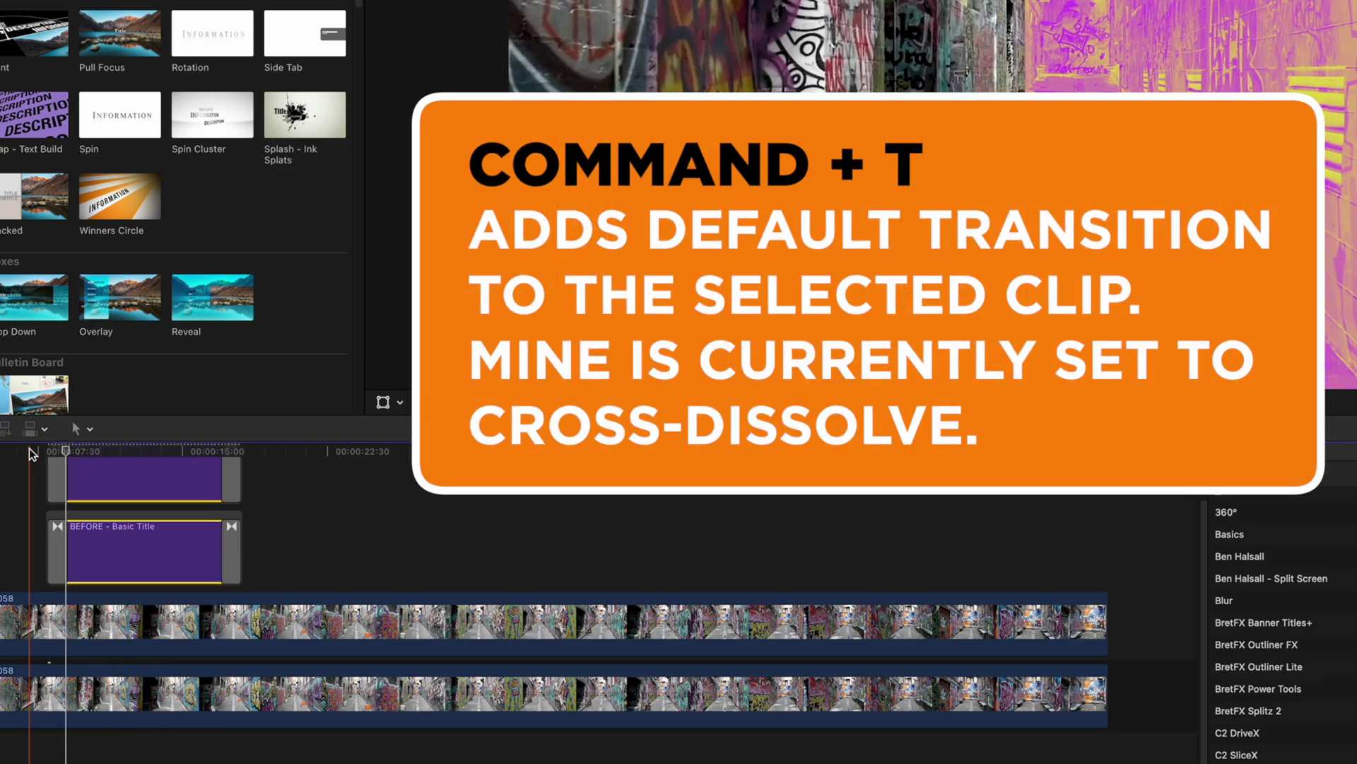
- Preview the titles, then slide and trim both so their starts and ends line up
{"action": "left_click", "coordinate": [29, 448]}
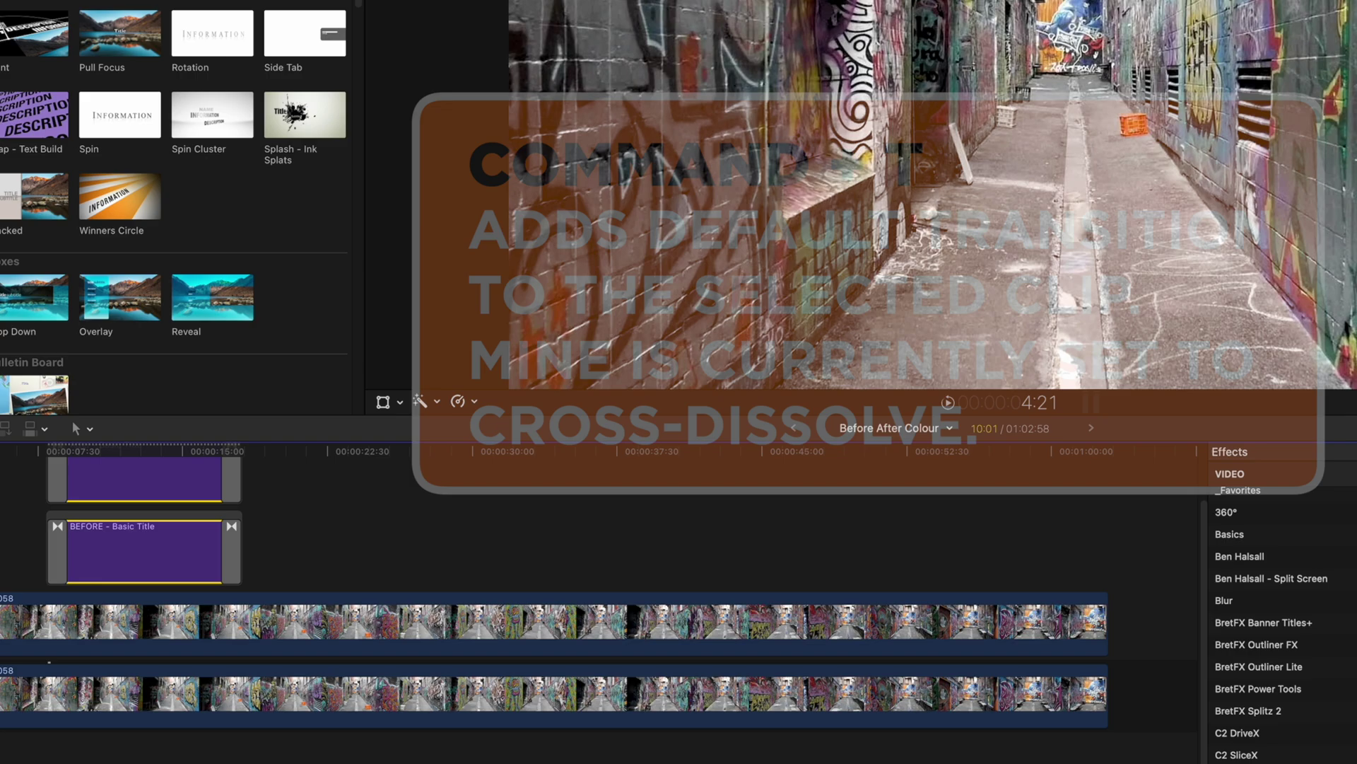
{"action": "key", "text": "space"}
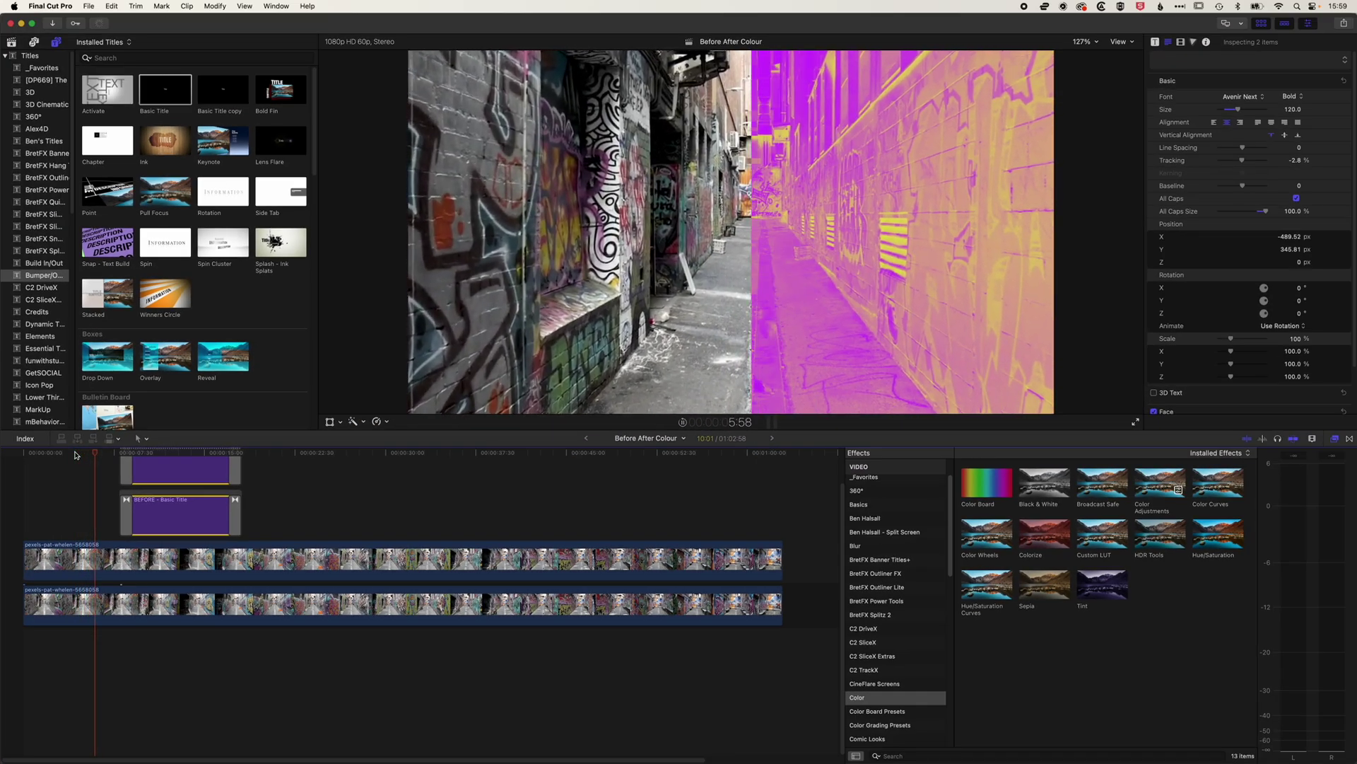
{"action": "key", "text": "space"}
{"action": "scroll", "coordinate": [154, 512], "scroll_direction": "up", "scroll_amount": 3}
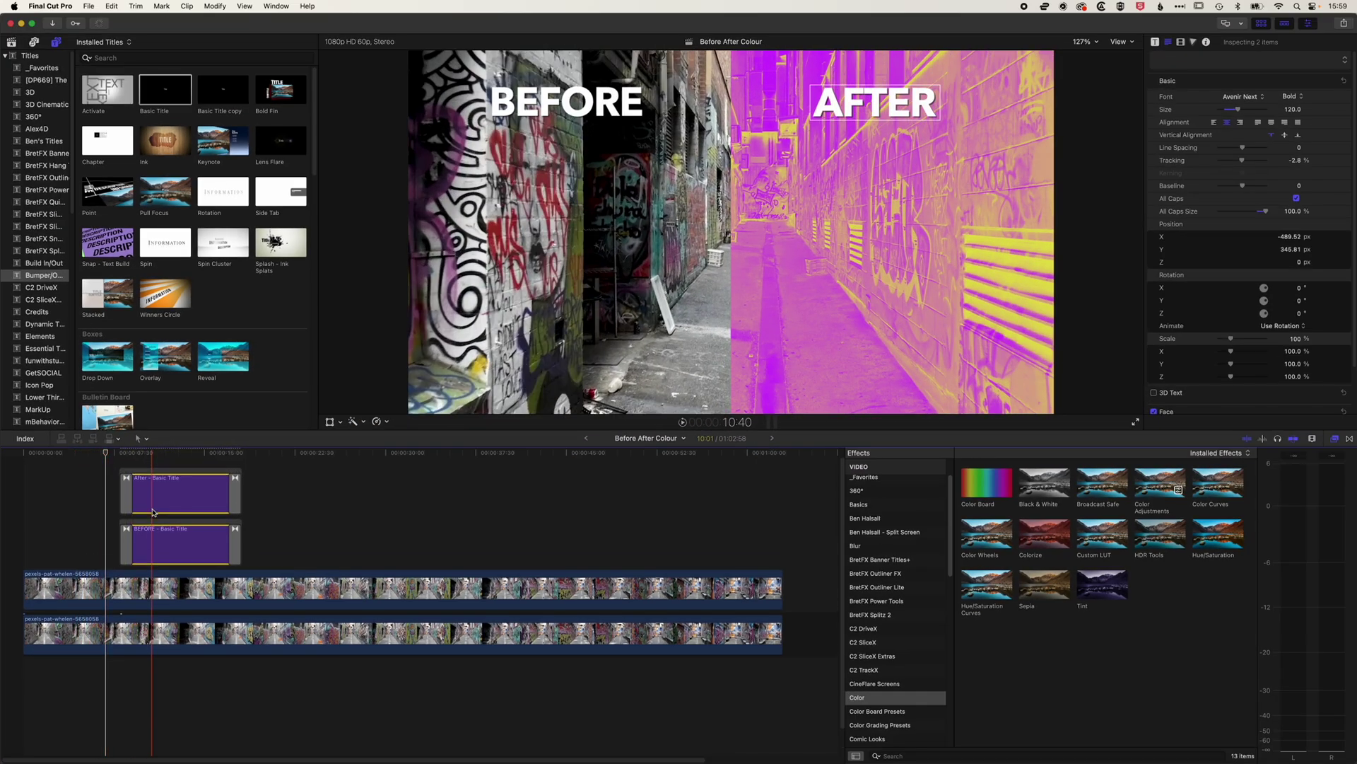
{"action": "left_click_drag", "start_coordinate": [153, 528], "coordinate": [127, 529]}
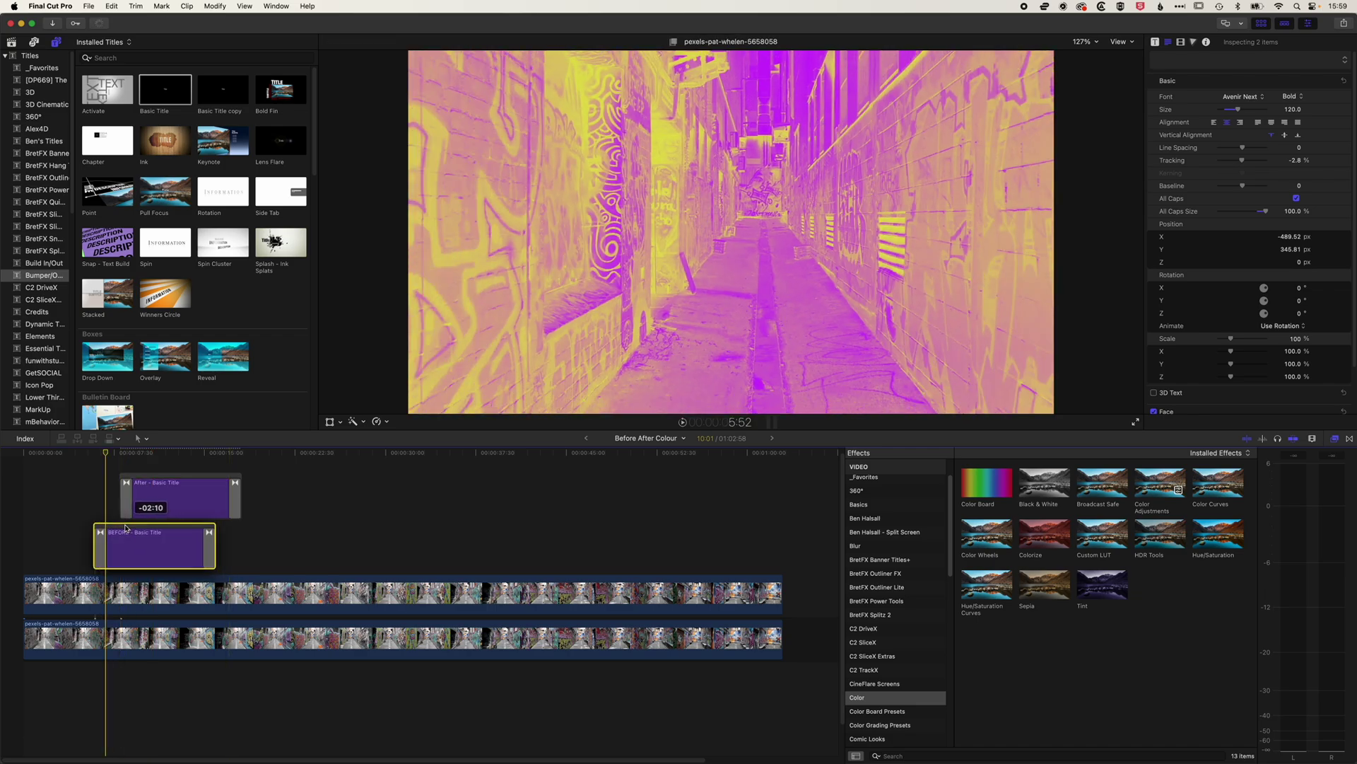
{"action": "left_click_drag", "start_coordinate": [154, 477], "coordinate": [140, 478]}
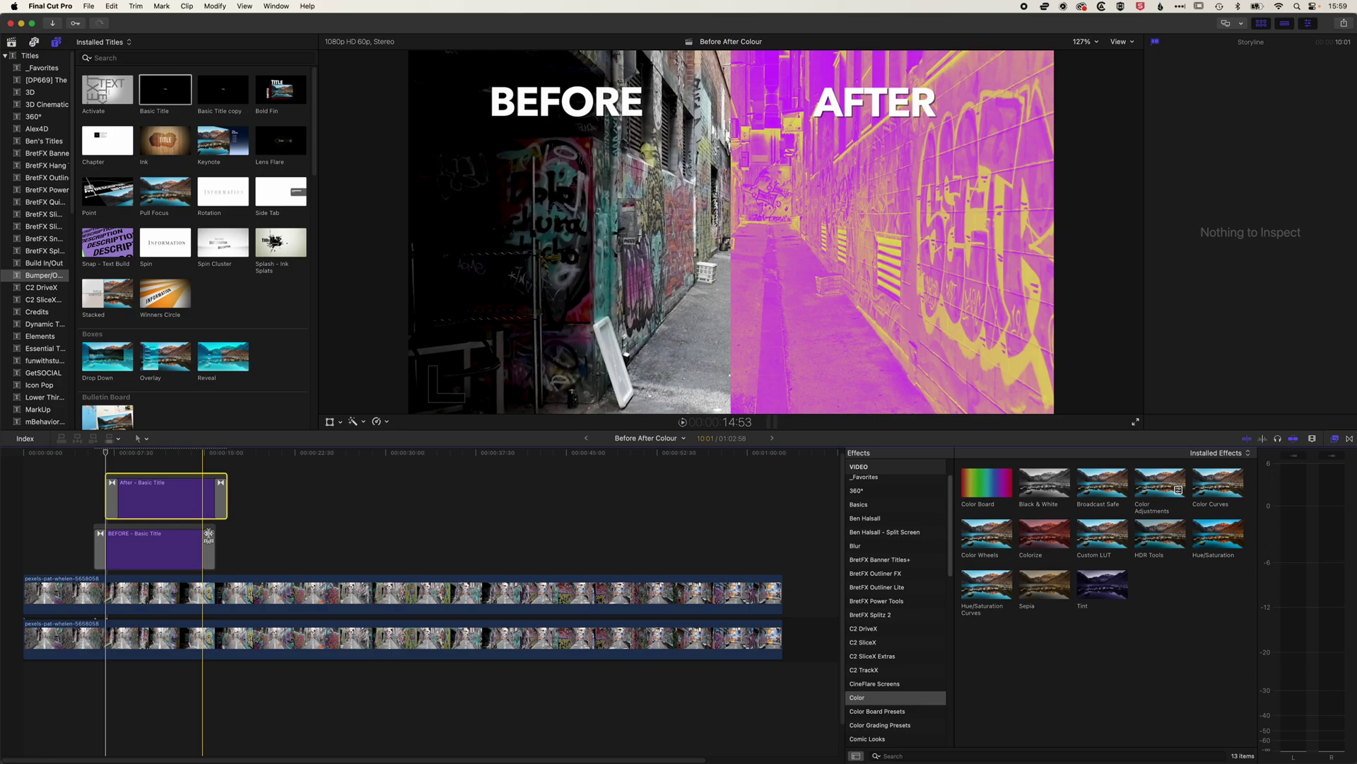
{"action": "left_click_drag", "start_coordinate": [209, 535], "coordinate": [226, 535]}
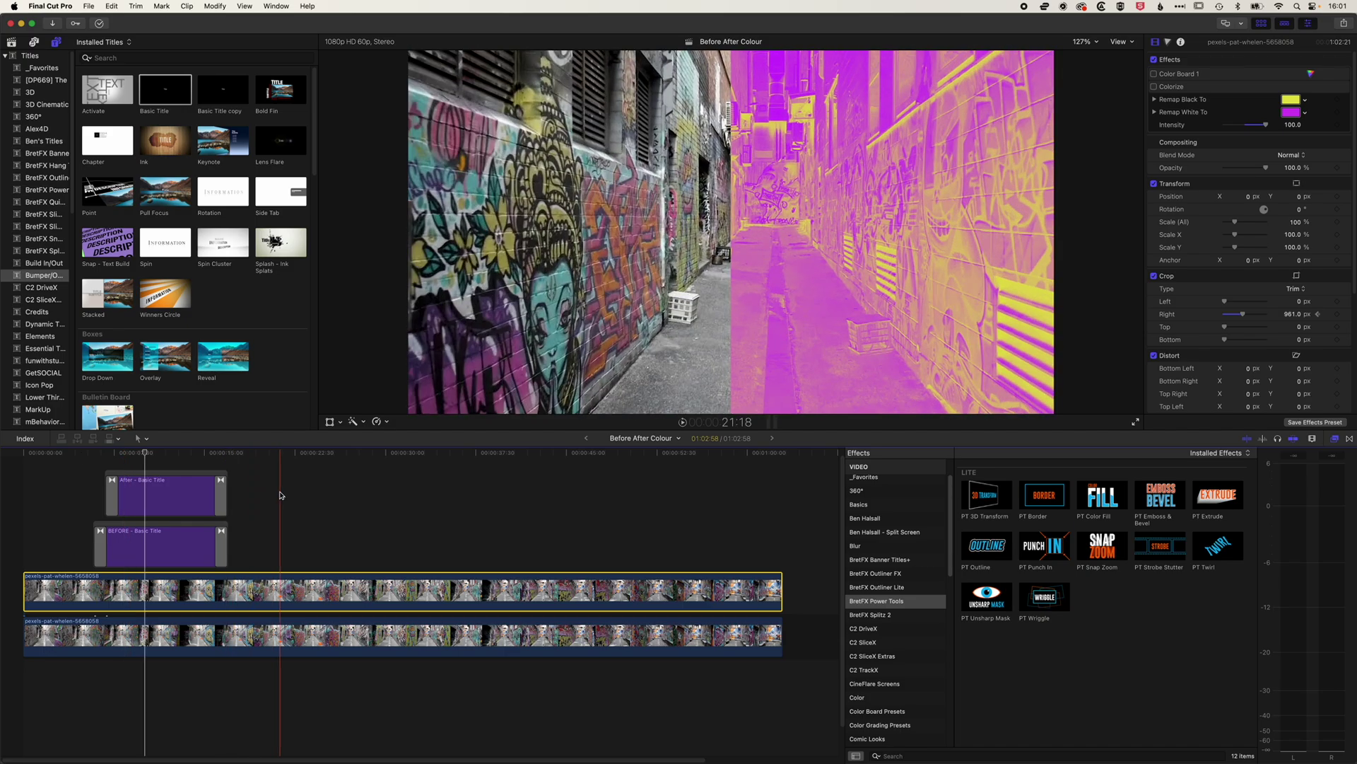
- Delete both the AFTER and BEFORE title clips from the timeline
{"action": "left_click", "coordinate": [175, 475]}
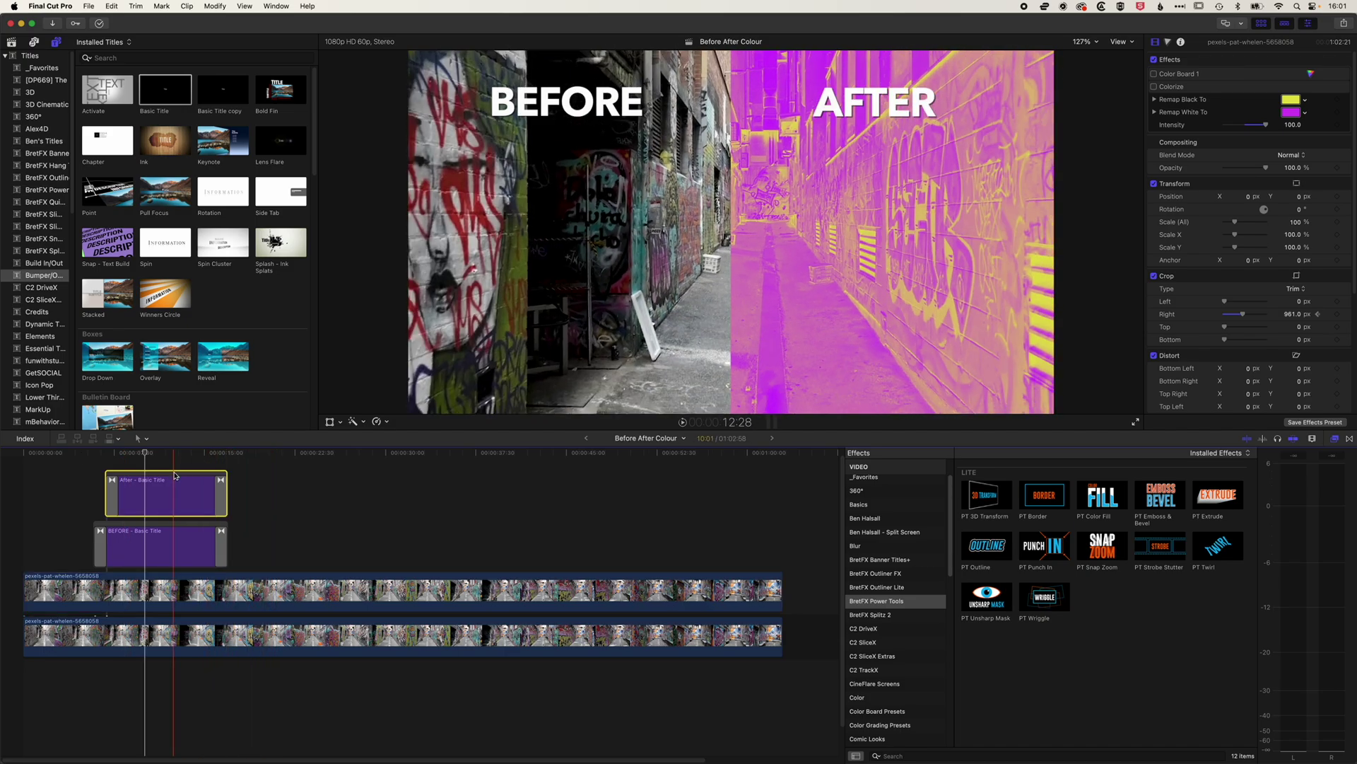
{"action": "key", "text": "Delete"}
{"action": "left_click", "coordinate": [205, 541]}
{"action": "key", "text": "Delete"}
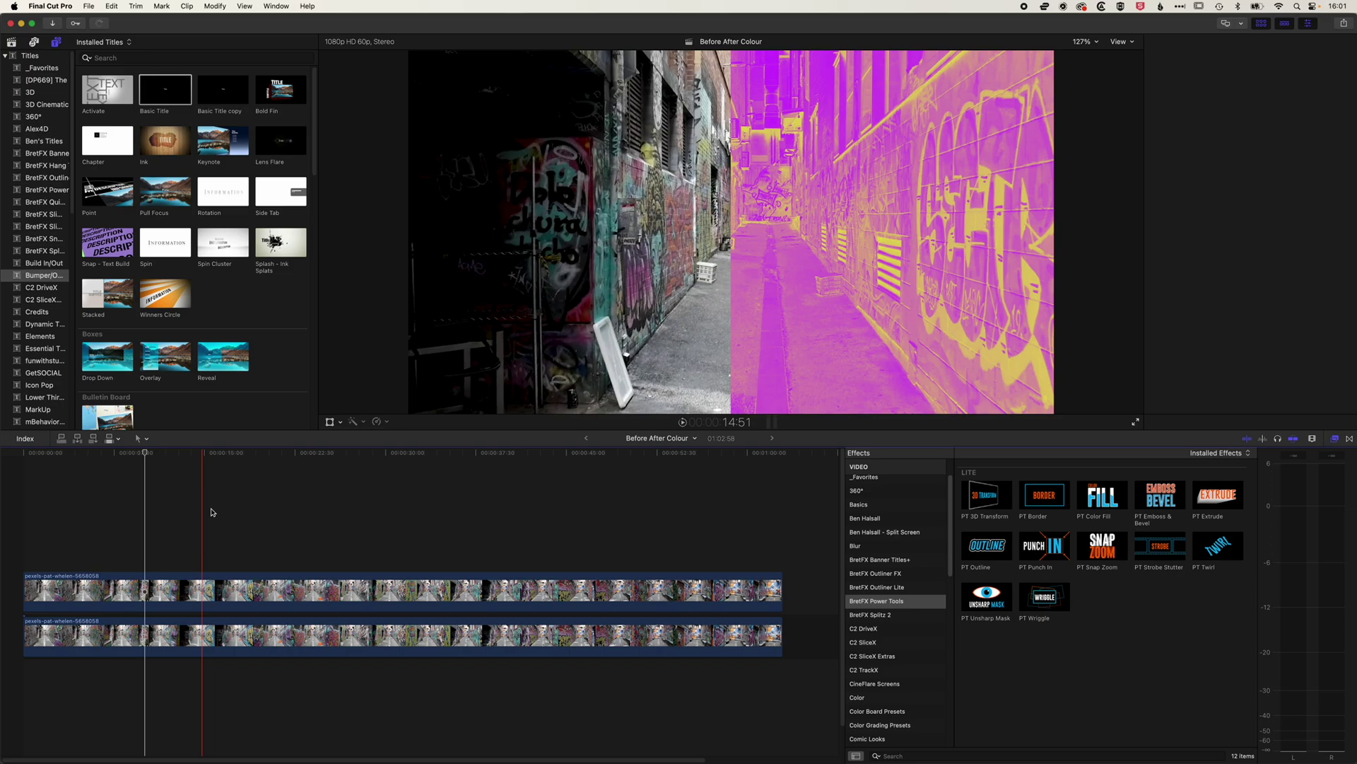
- Reset the top clip's Right crop, then set it to 960 px
{"action": "key", "text": "c"}
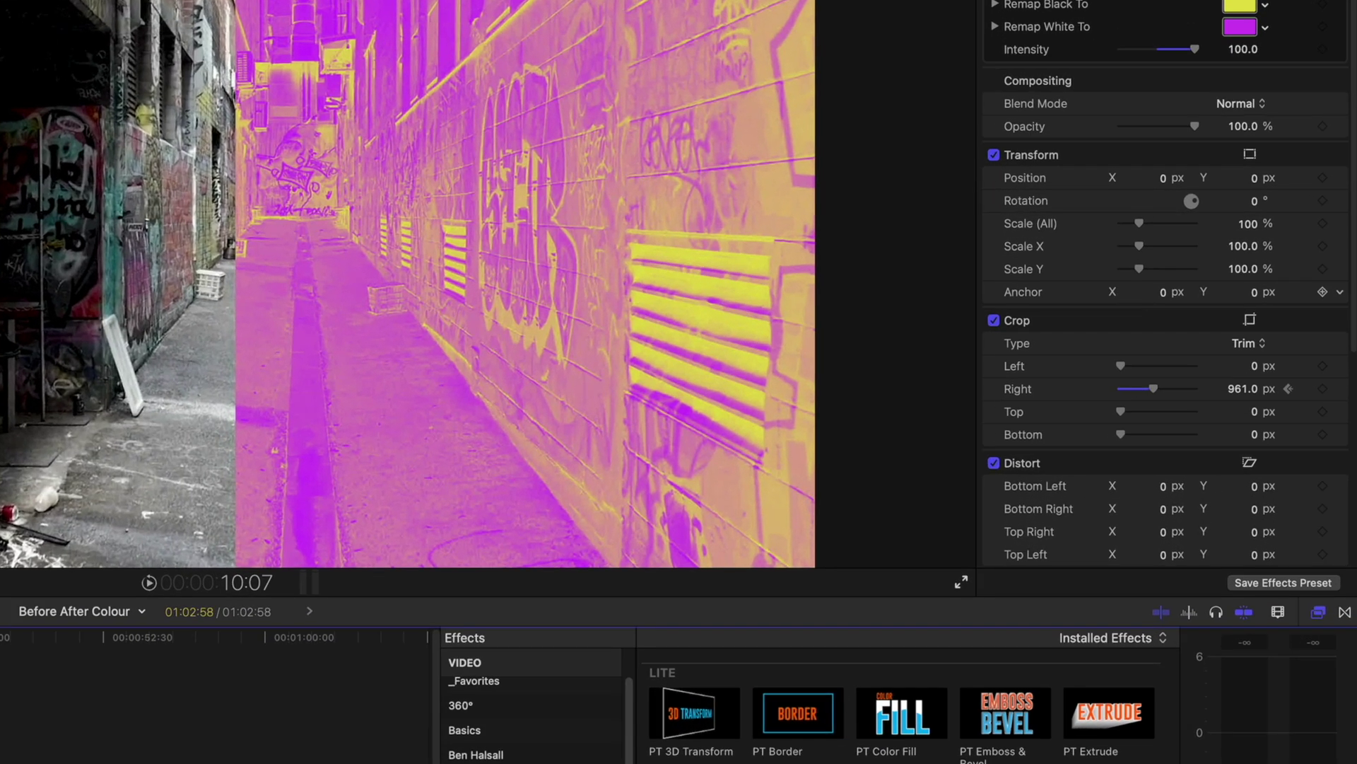
{"action": "scroll", "coordinate": [1228, 272], "scroll_direction": "down", "scroll_amount": 3}
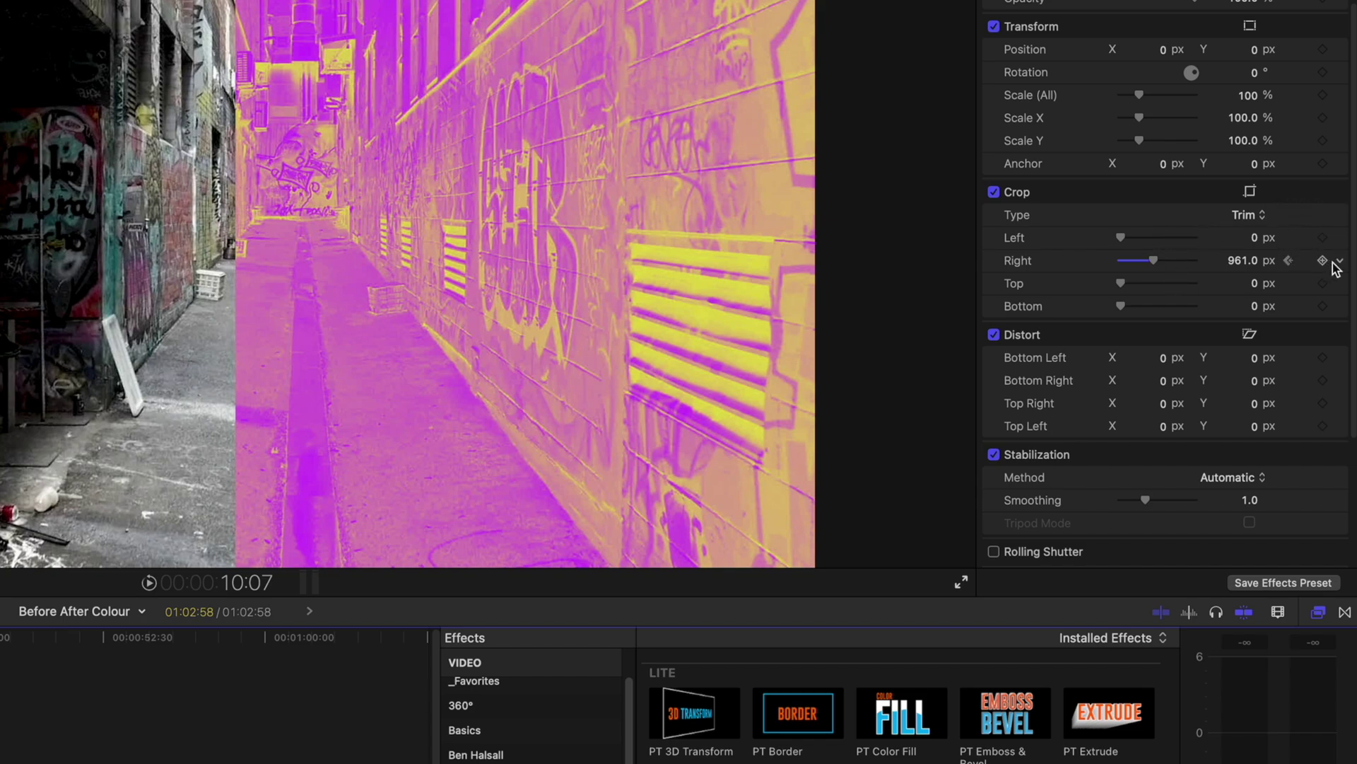
{"action": "left_click", "coordinate": [1342, 262]}
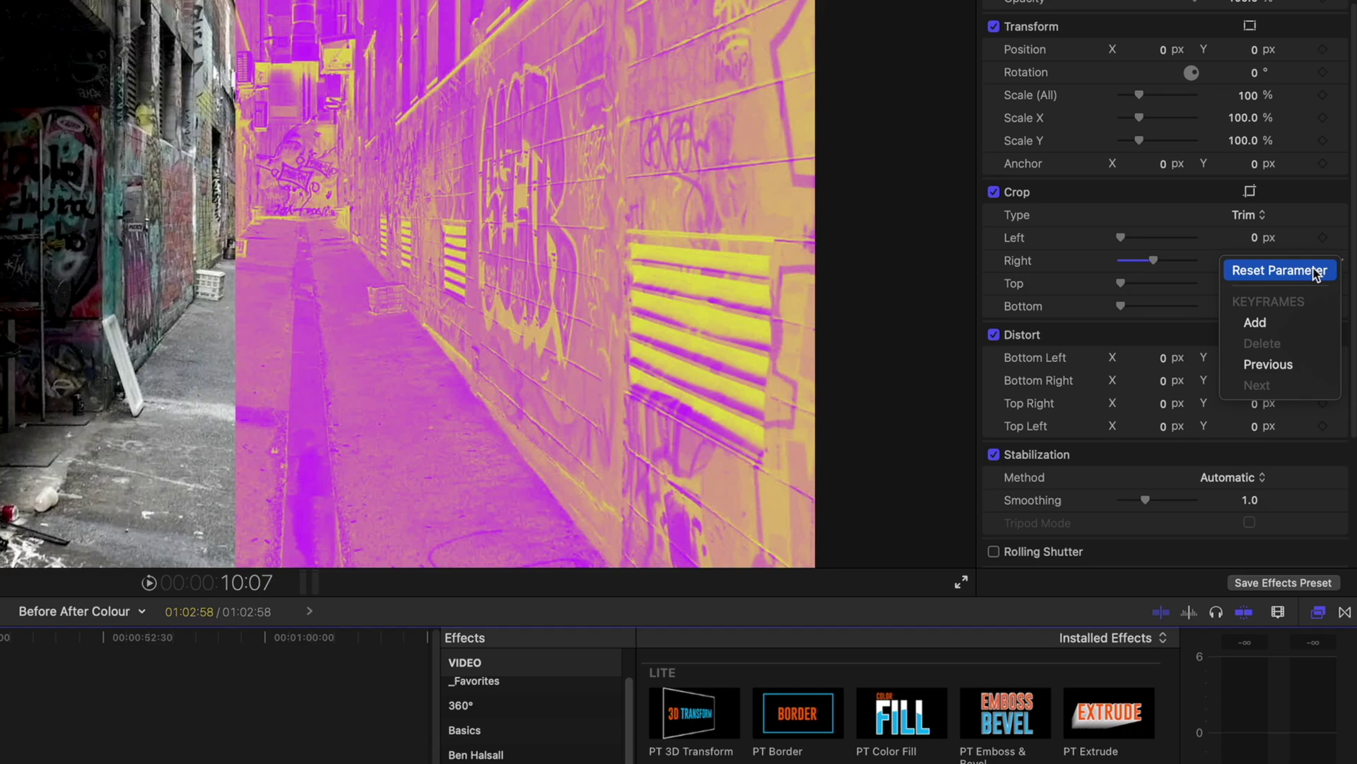
{"action": "left_click", "coordinate": [1280, 270]}
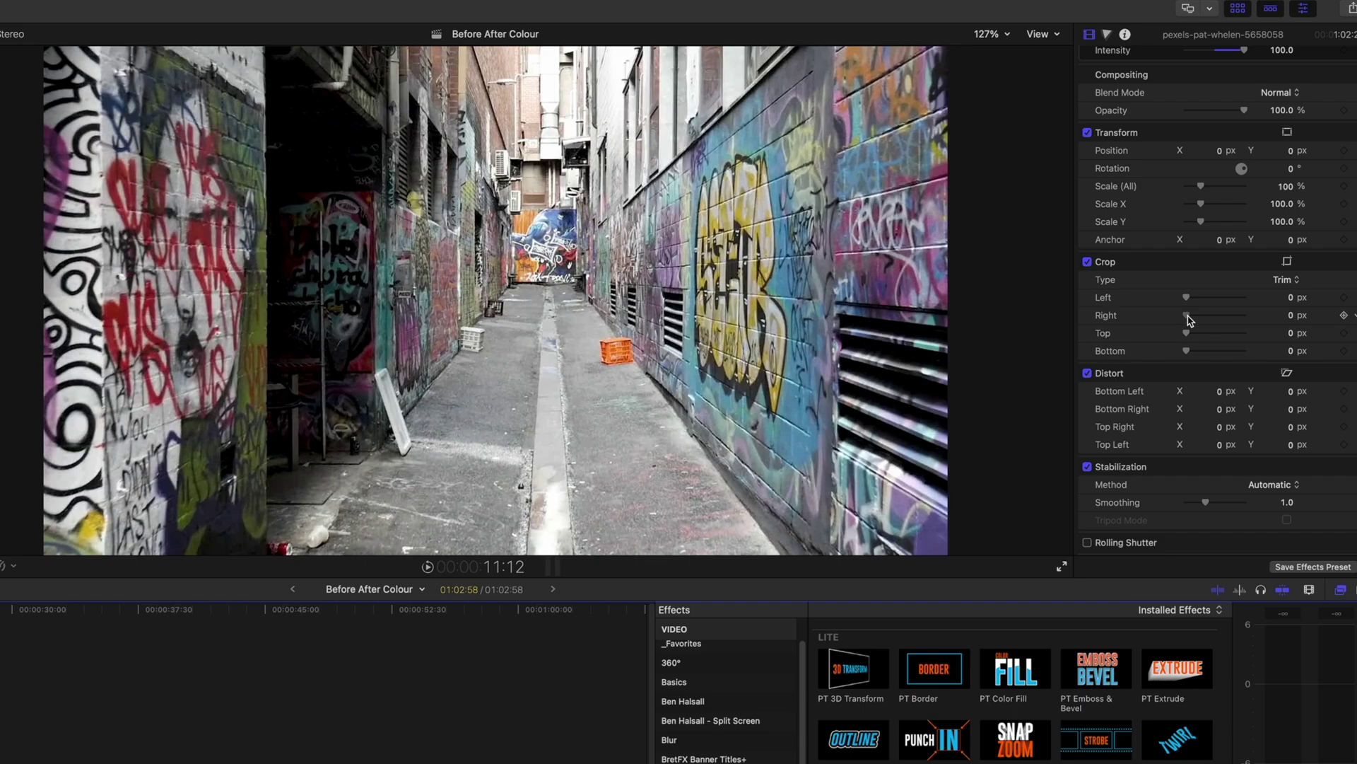
{"action": "mouse_move", "coordinate": [1188, 316]}
{"action": "left_mouse_down"}
{"action": "mouse_move", "coordinate": [1217, 316]}
{"action": "mouse_move", "coordinate": [1194, 329]}
{"action": "left_mouse_up"}
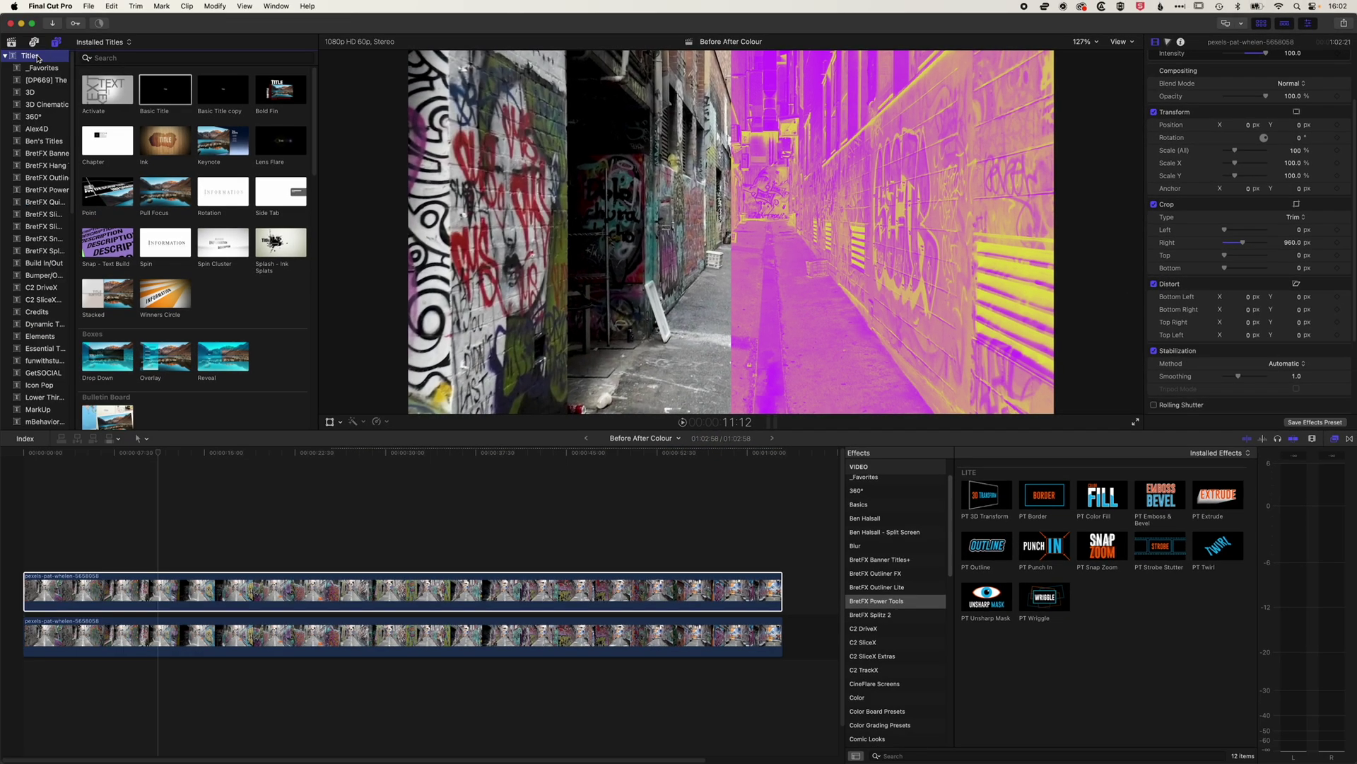
- Place the BretFX Quick List 'Vert Reveal' title above the alley clips and play from the start
{"action": "left_click", "coordinate": [41, 56]}
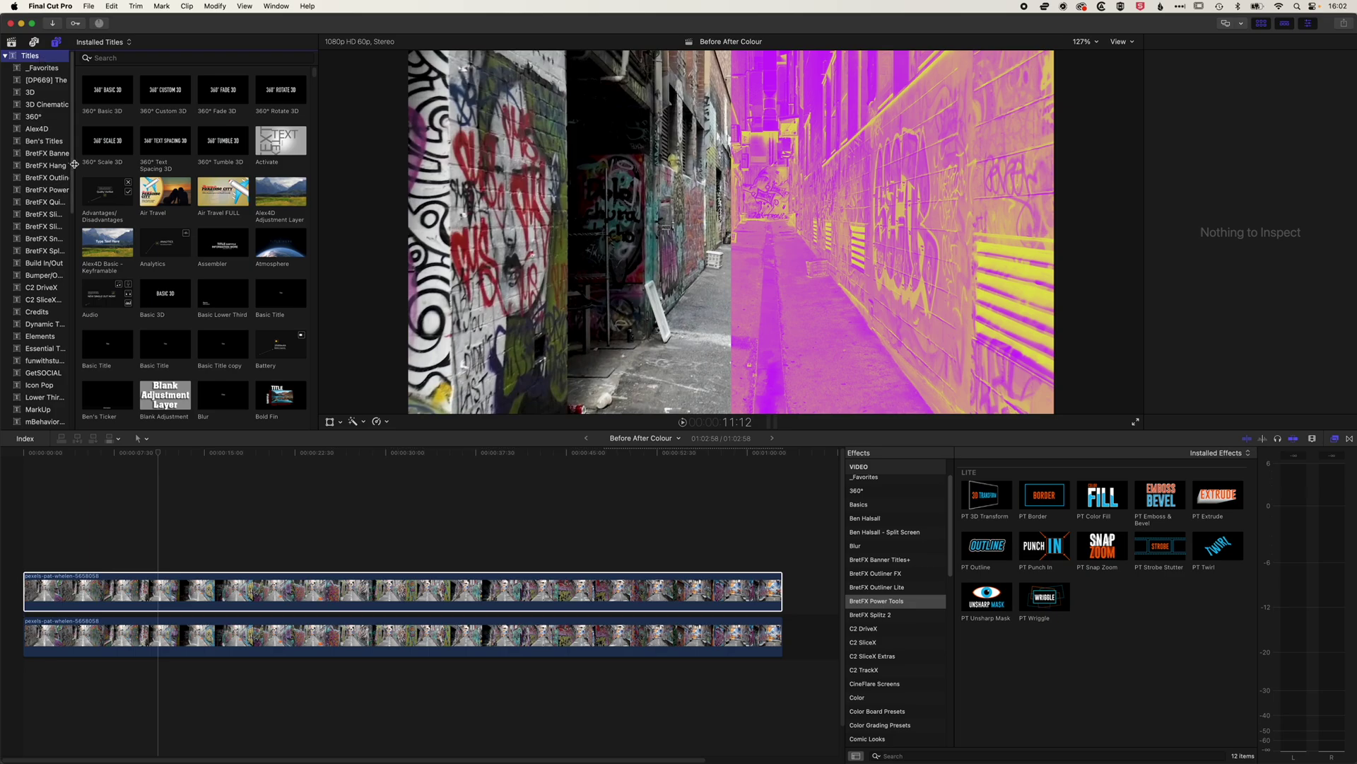
{"action": "left_click_drag", "start_coordinate": [74, 164], "coordinate": [138, 164]}
{"action": "left_click", "coordinate": [65, 203]}
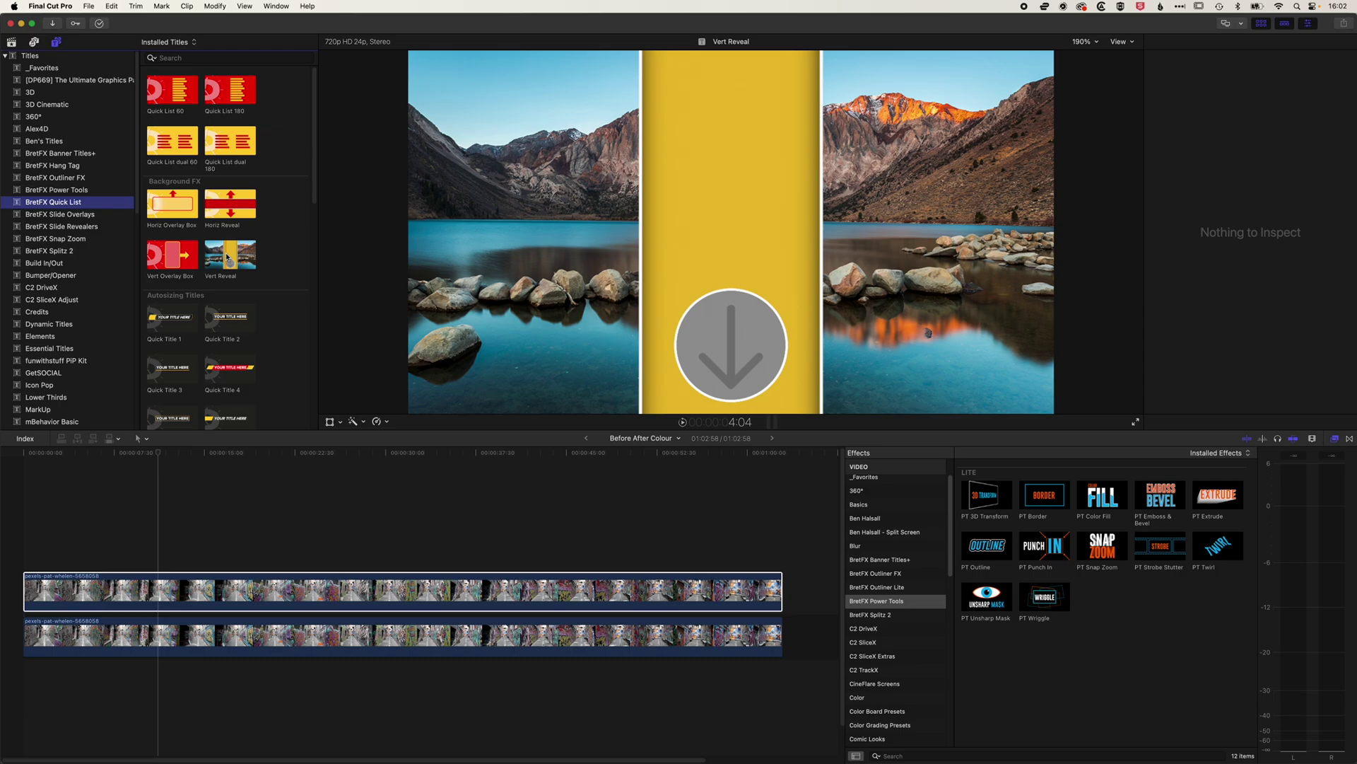
{"action": "left_click_drag", "start_coordinate": [226, 256], "coordinate": [118, 558]}
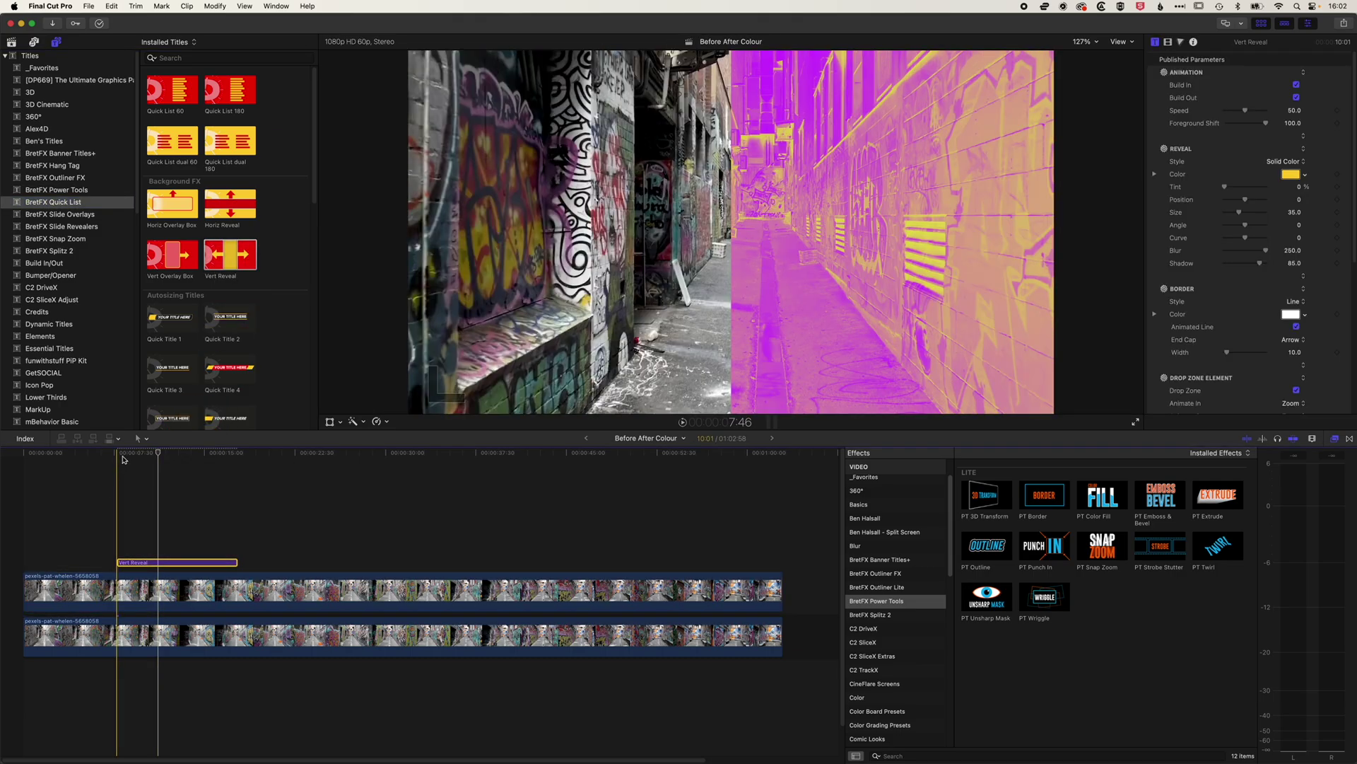
{"action": "left_click_drag", "start_coordinate": [122, 458], "coordinate": [18, 456]}
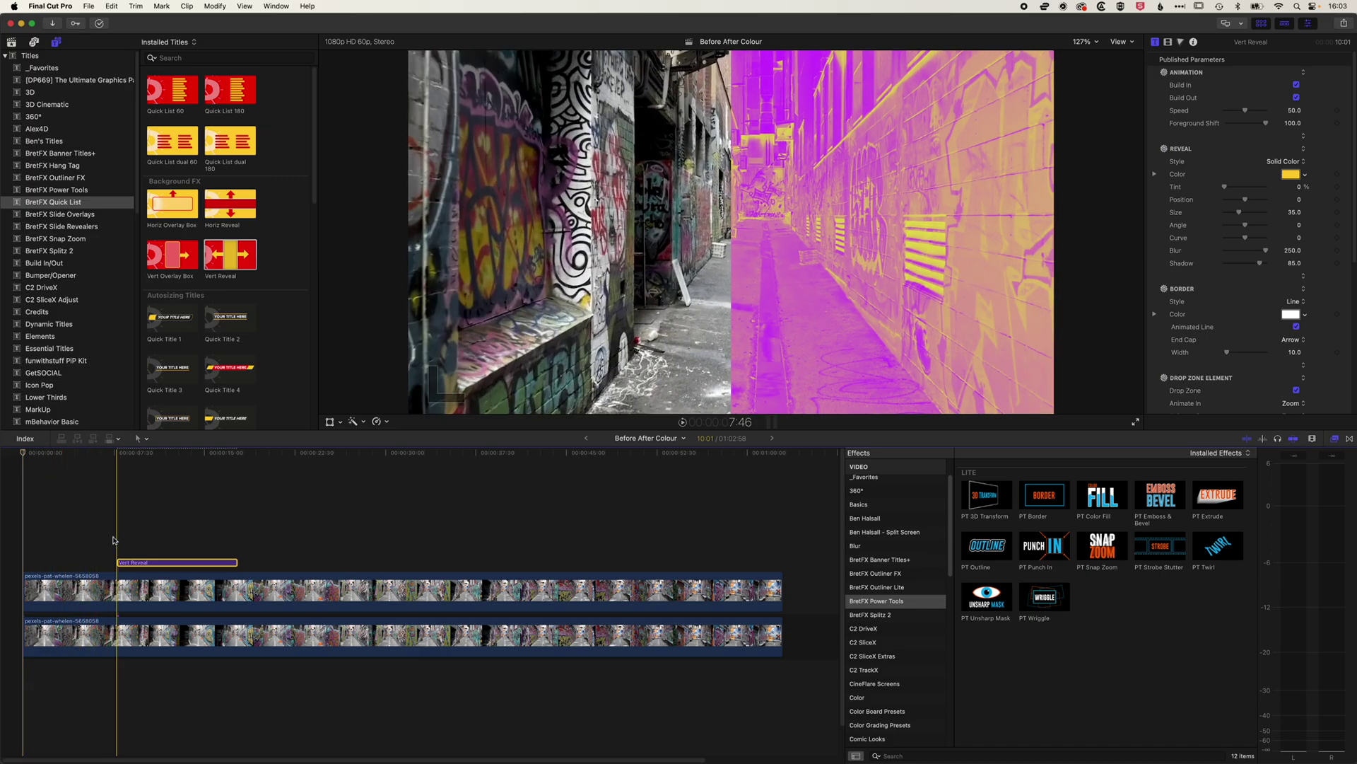
{"action": "left_click_drag", "start_coordinate": [139, 562], "coordinate": [102, 562]}
{"action": "key", "text": "space"}
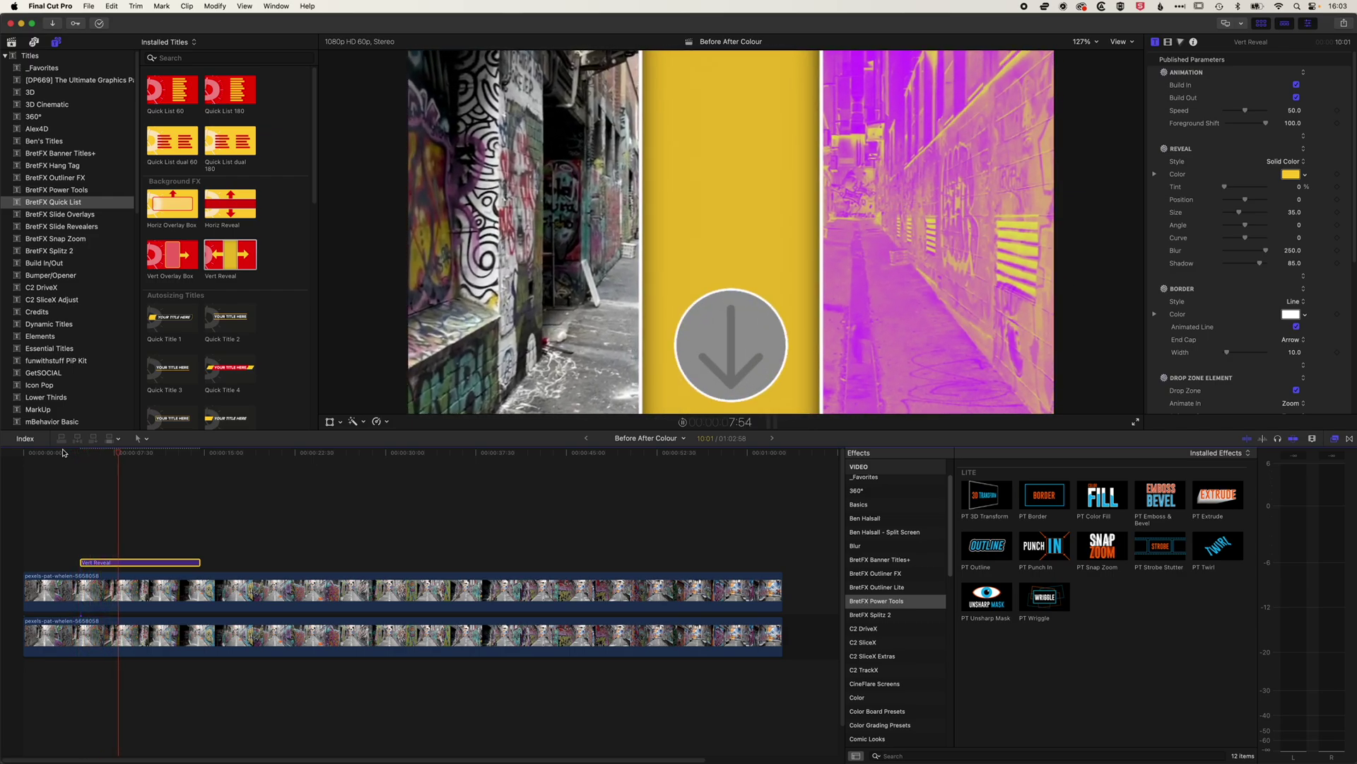
- Trim the colorized upper clip to start later and review it against the Vert Reveal wipe
{"action": "left_click", "coordinate": [63, 589]}
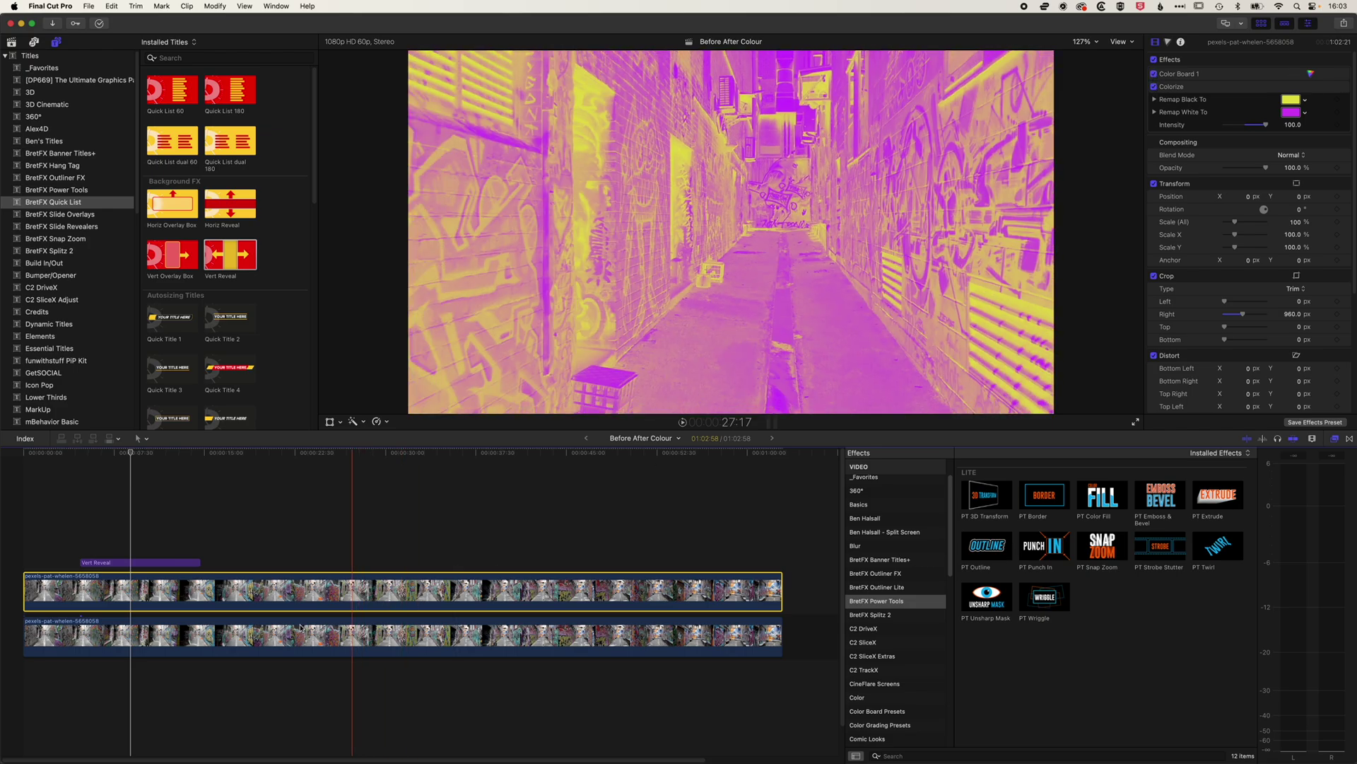
{"action": "left_click", "coordinate": [172, 637]}
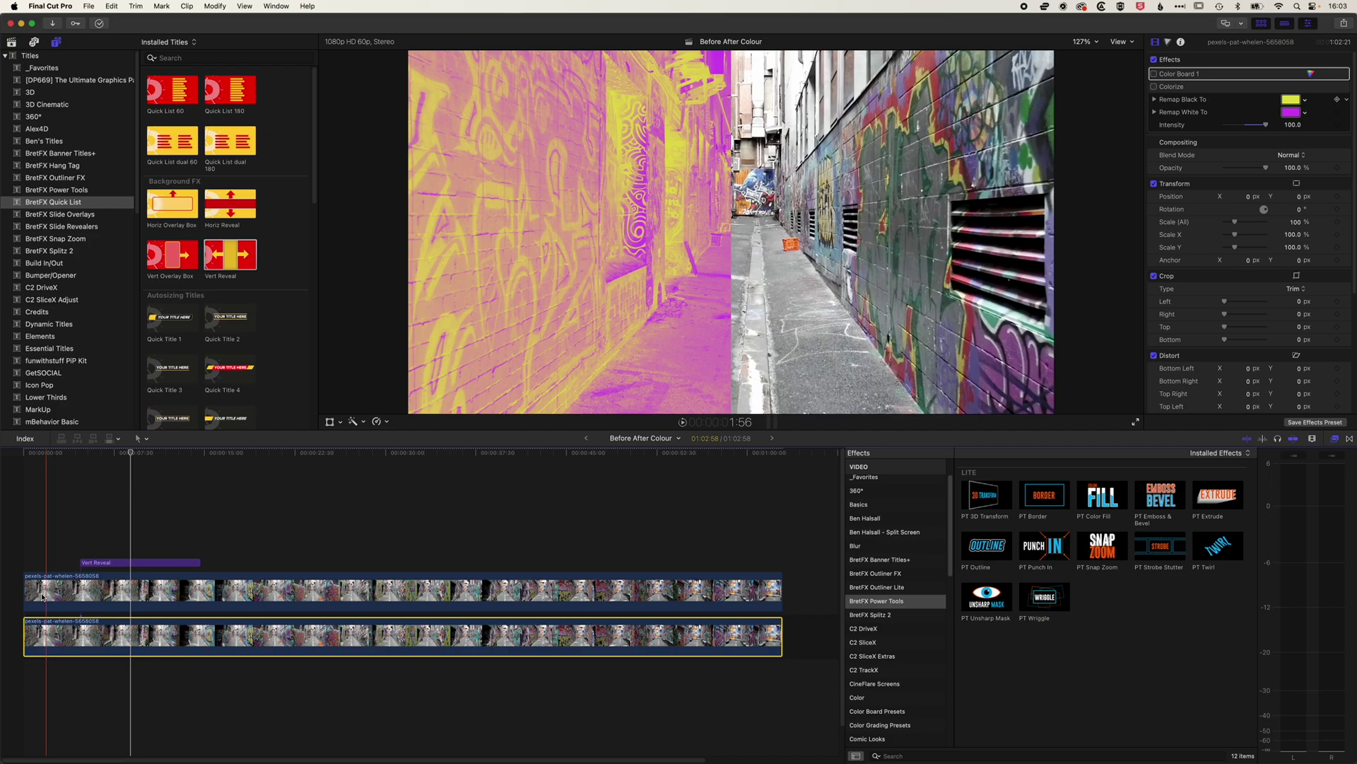
{"action": "left_click_drag", "start_coordinate": [26, 590], "coordinate": [88, 585]}
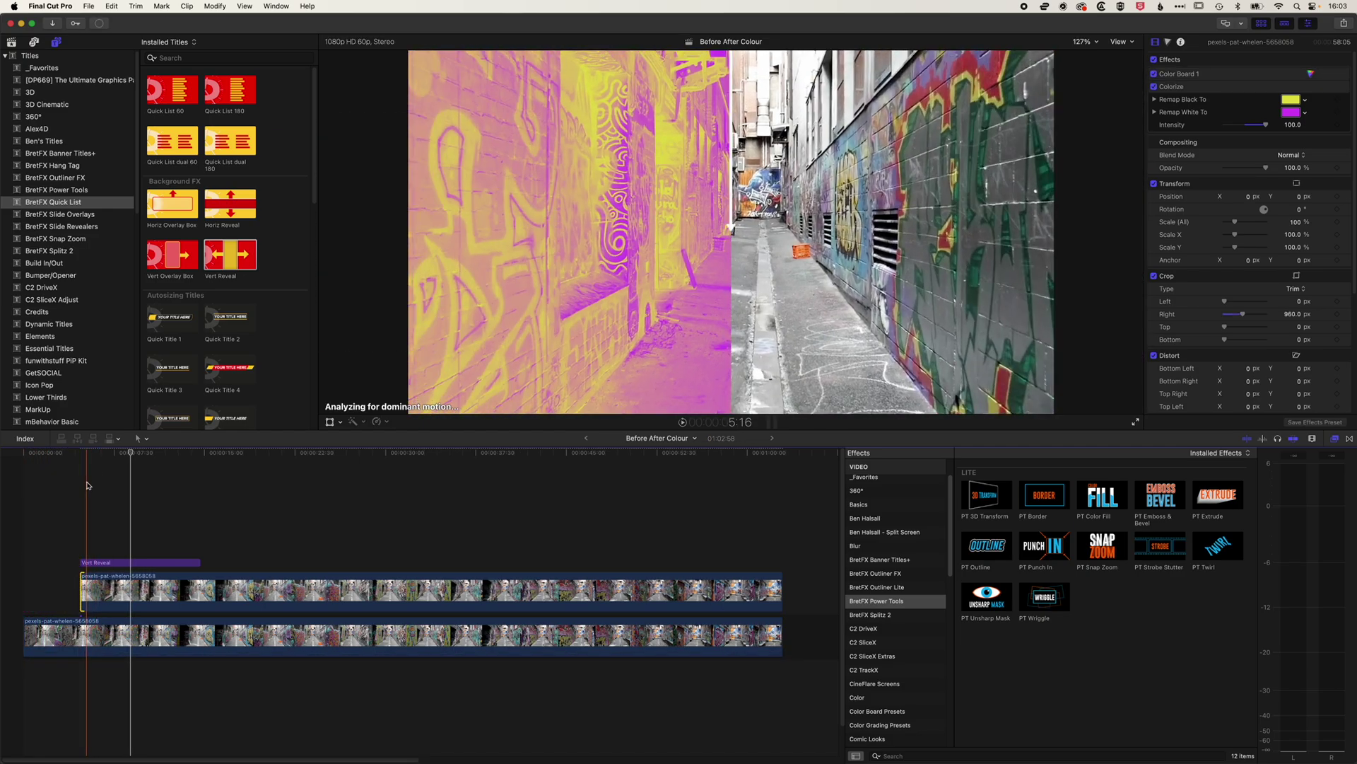
{"action": "key", "text": "space"}
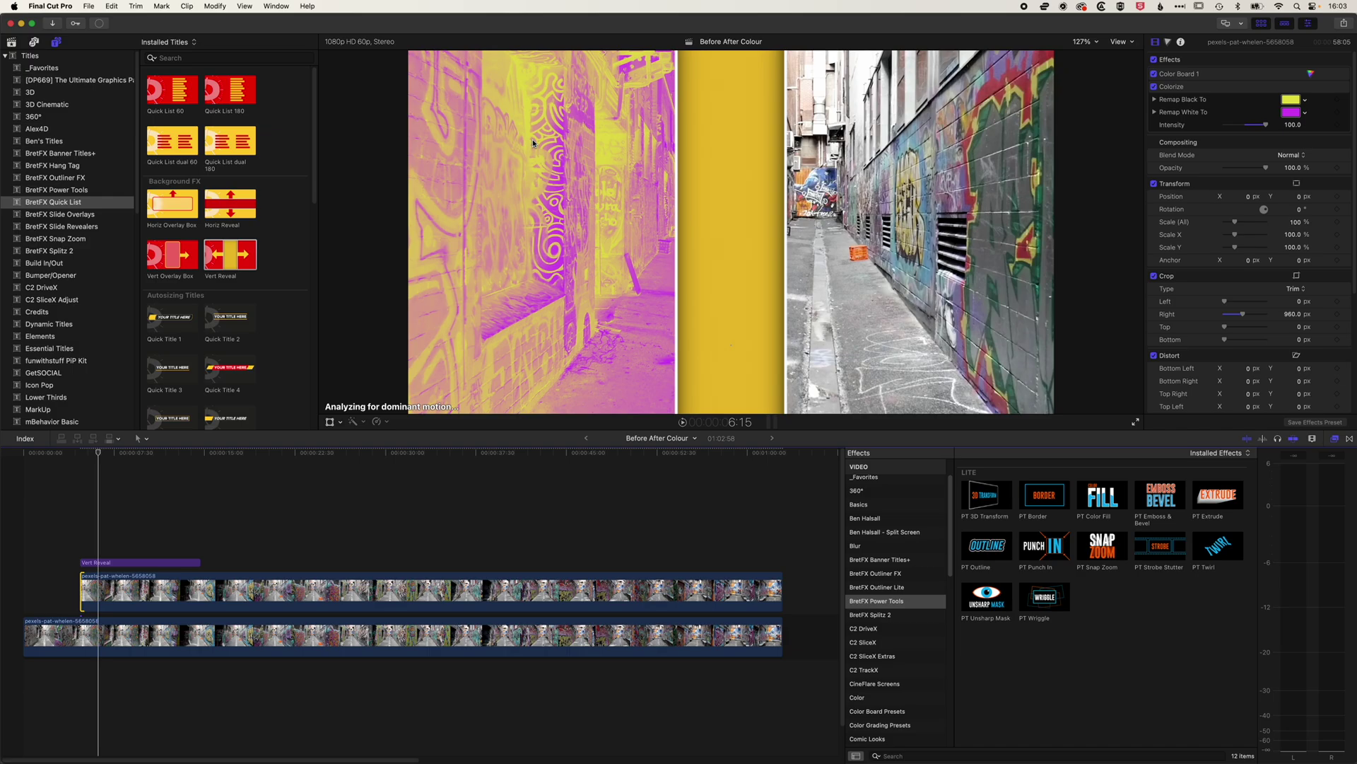
{"action": "left_click", "coordinate": [83, 563]}
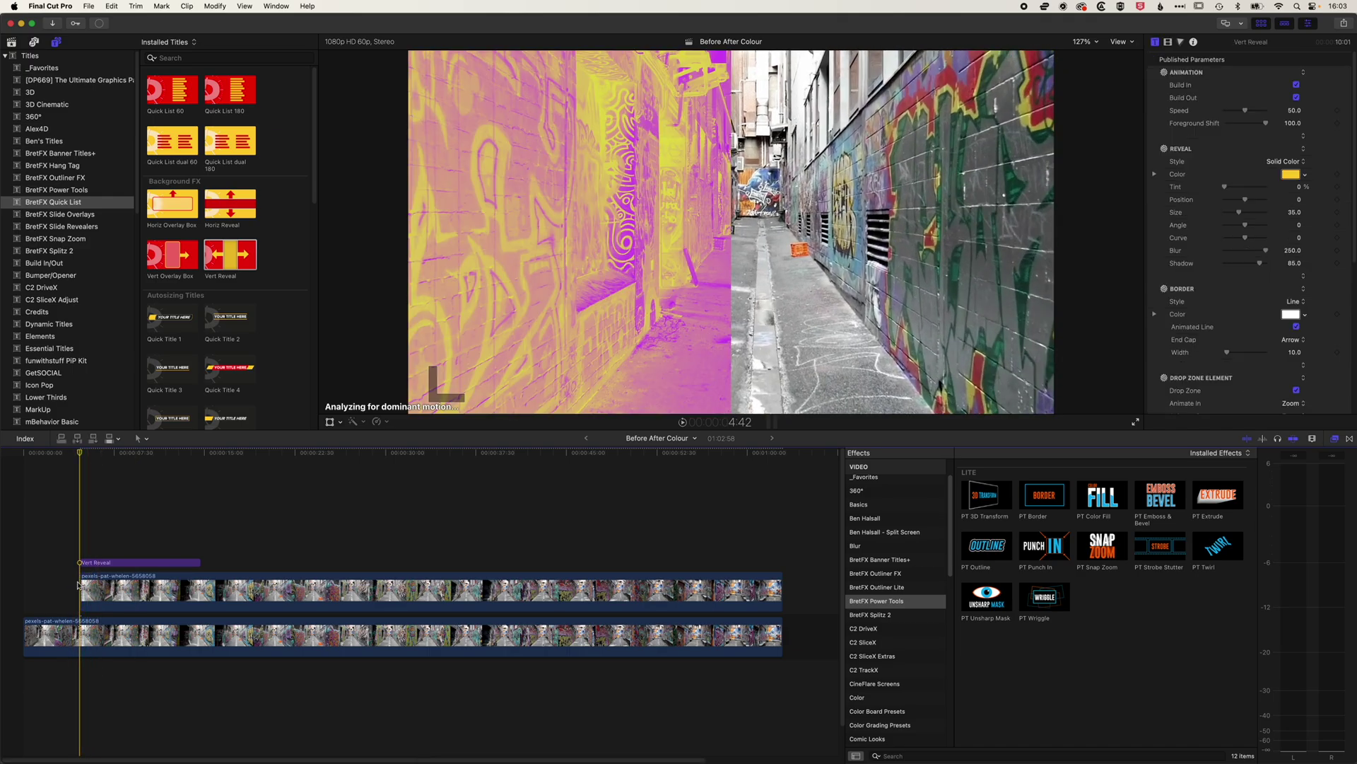
{"action": "left_click", "coordinate": [81, 589]}
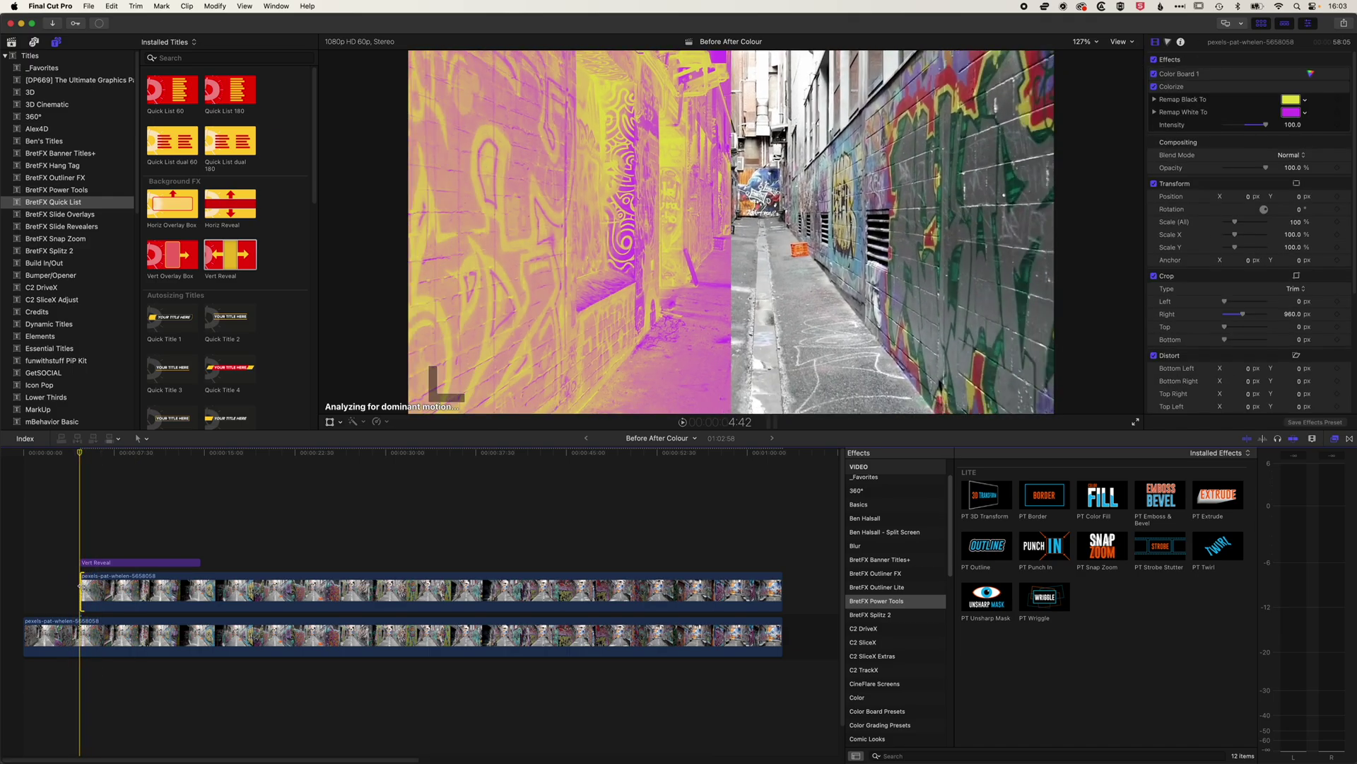
{"action": "left_click", "coordinate": [81, 562]}
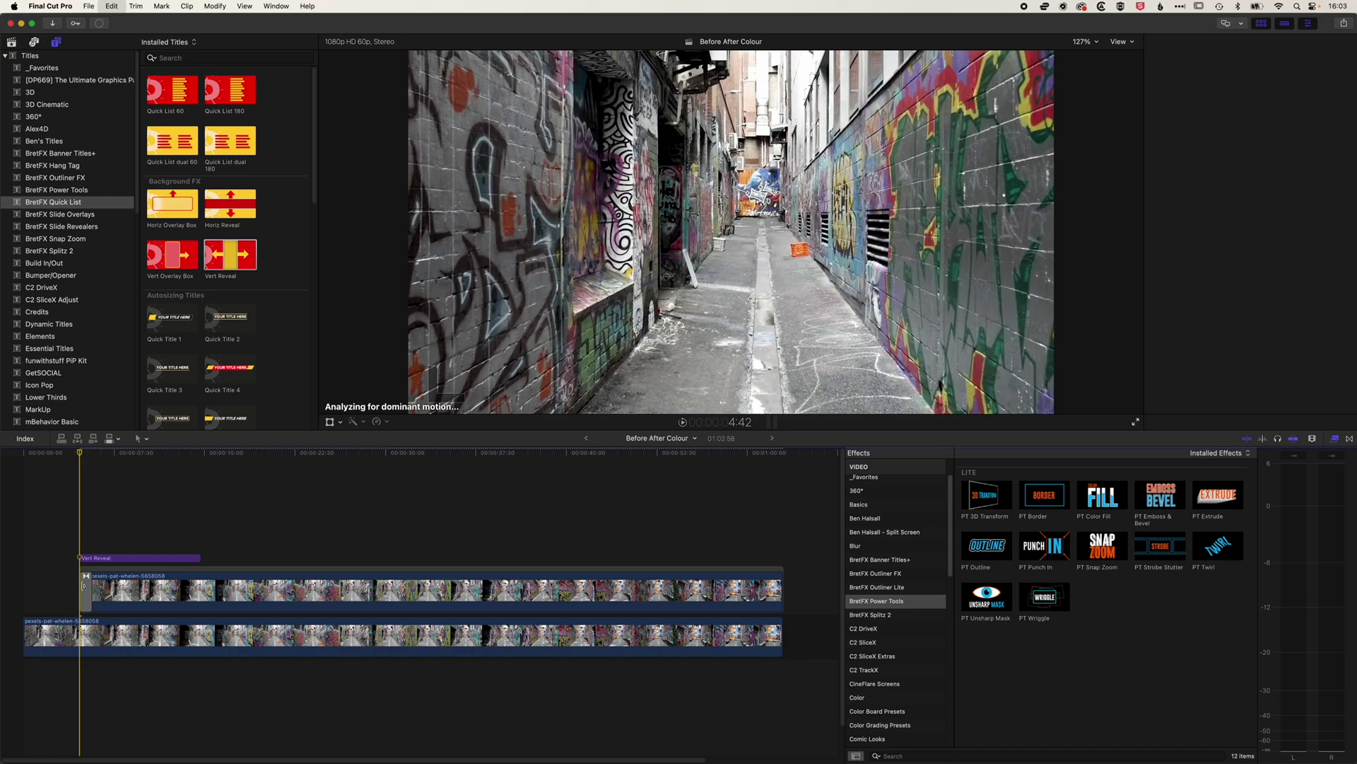
{"action": "left_click", "coordinate": [61, 460]}
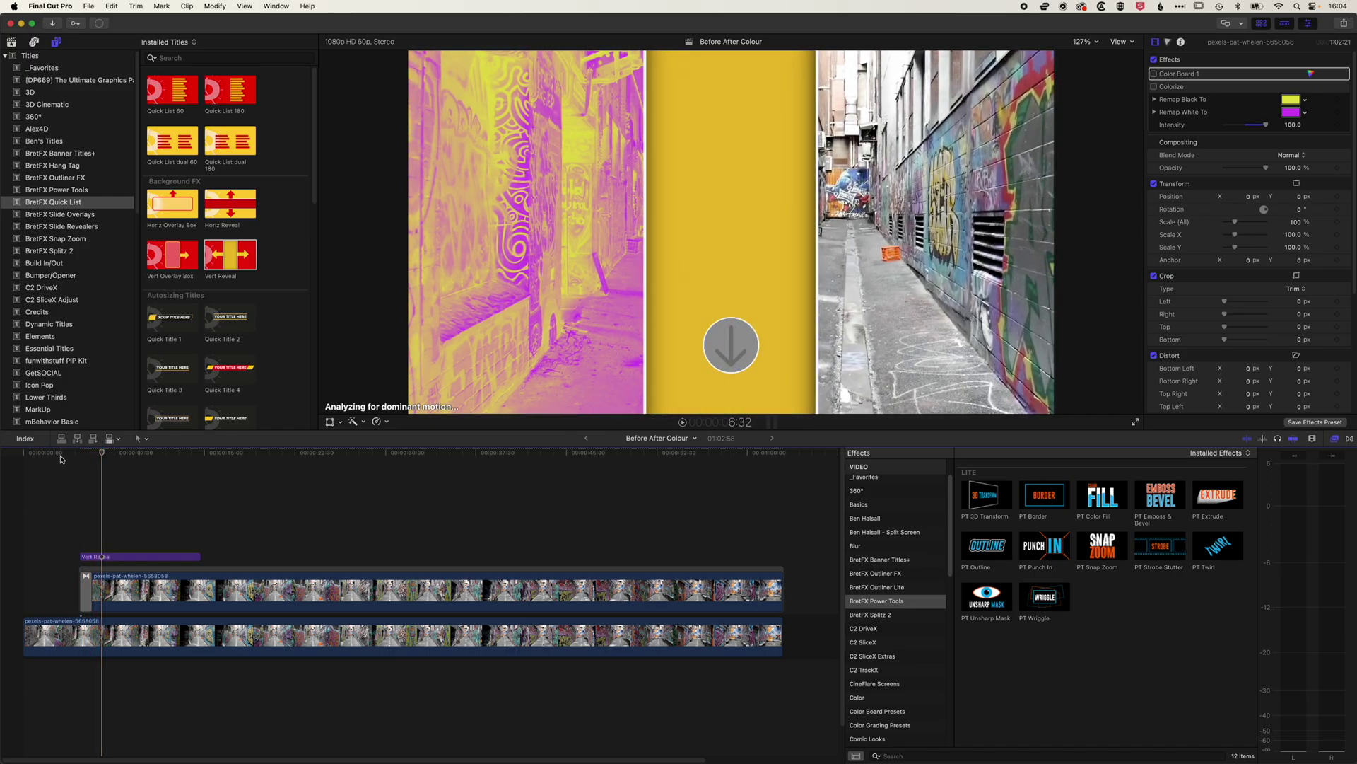
{"action": "left_click", "coordinate": [91, 590]}
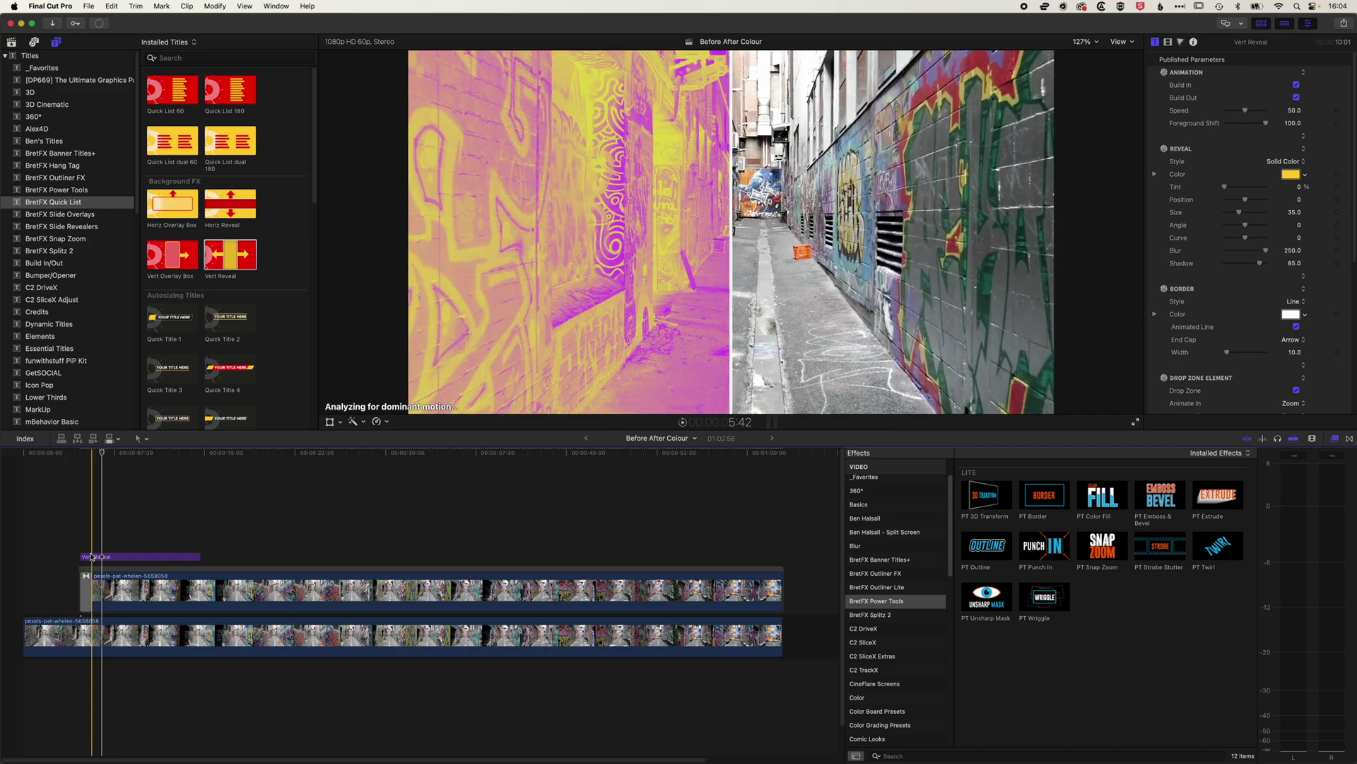
- Zoom in, step to mid-wipe frame by frame, and slide the colorized clip to align with the wipe
{"action": "key", "text": "super+equal"}
{"action": "key", "text": "super+equal"}
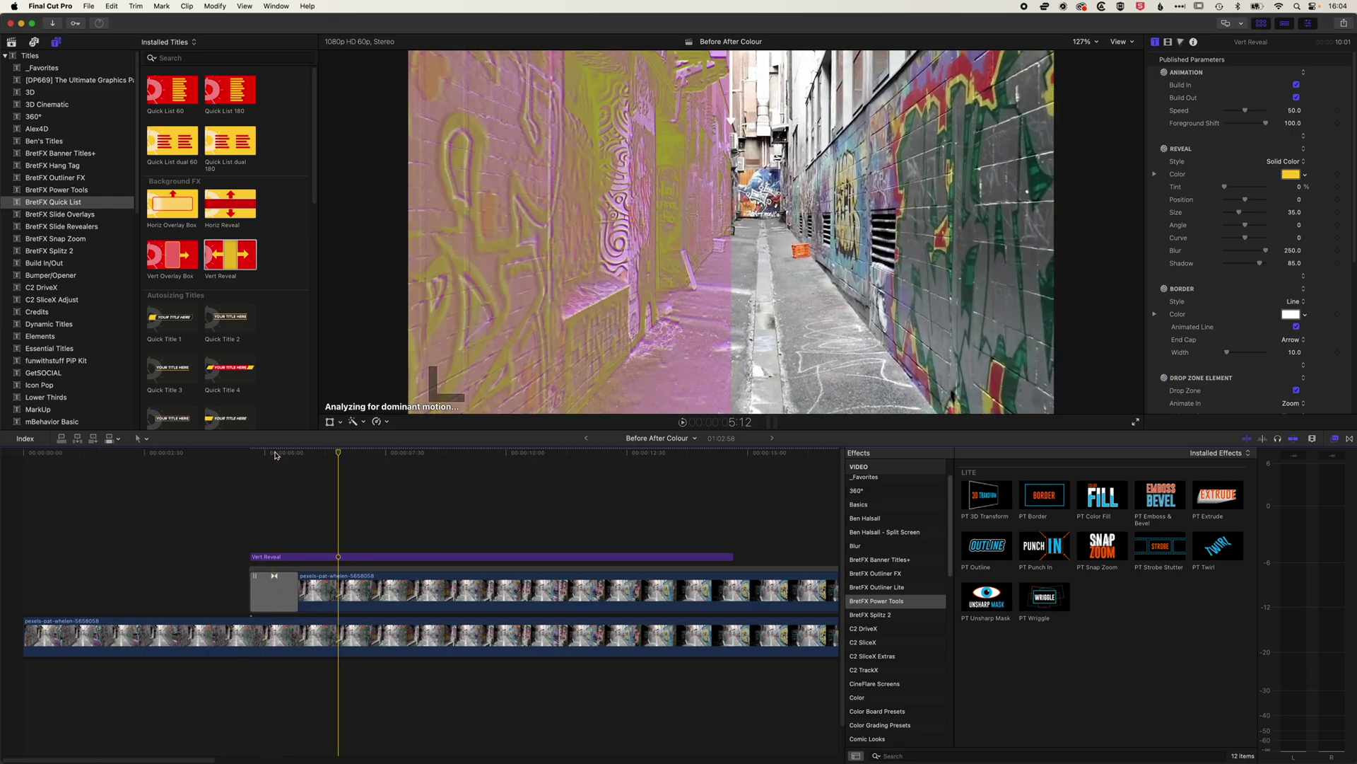
{"action": "left_click_drag", "start_coordinate": [276, 454], "coordinate": [294, 455]}
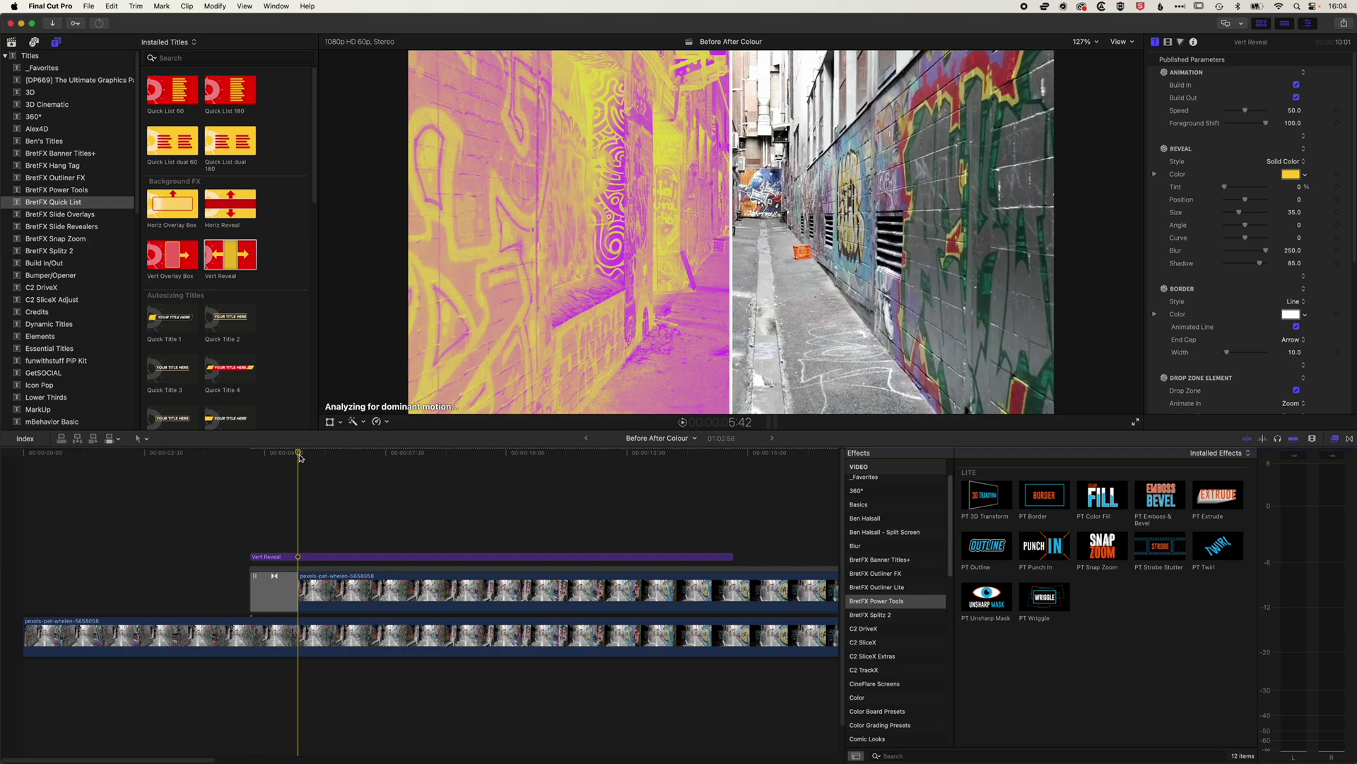
{"action": "key", "text": "Right"}
{"action": "key", "text": "Right"}
{"action": "key", "text": "Right"}
{"action": "key", "text": "Right"}
{"action": "key", "text": "Right"}
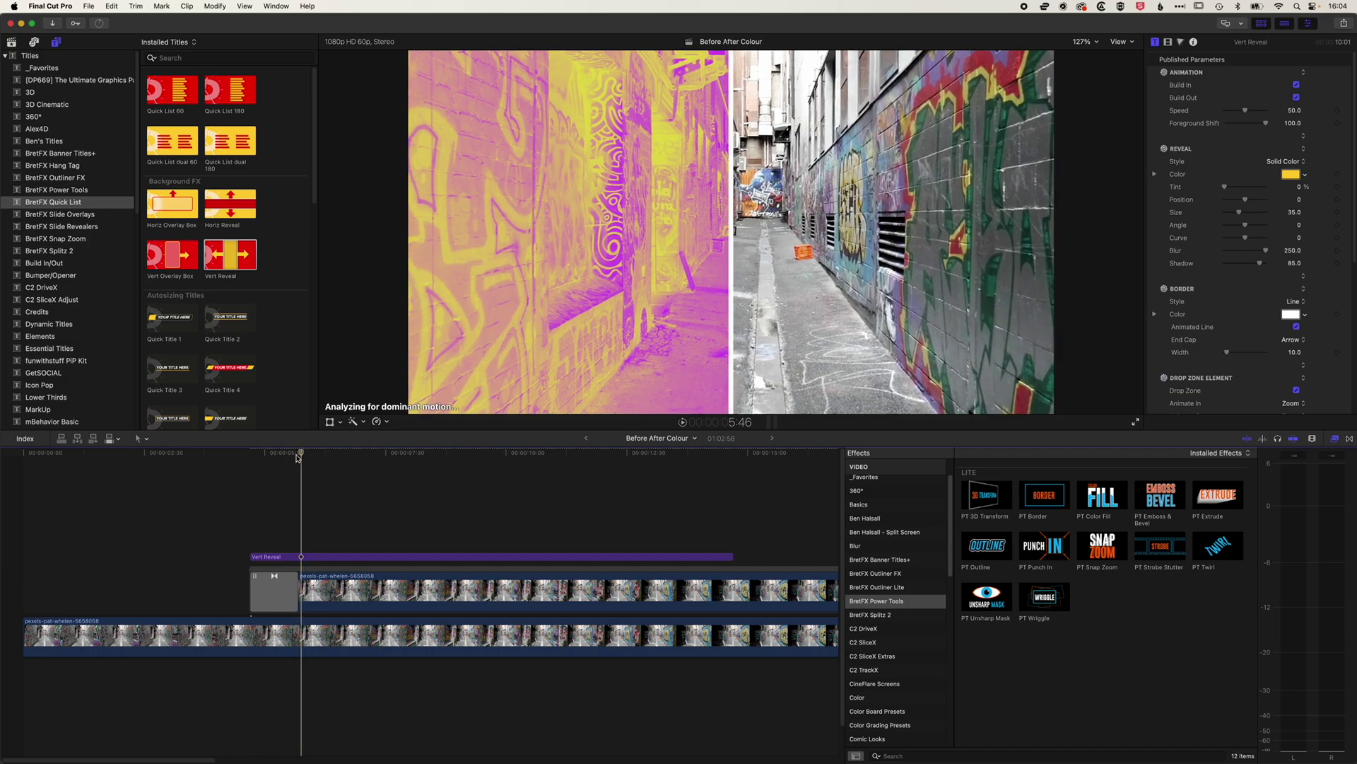
{"action": "key", "text": "Right"}
{"action": "key", "text": "Right"}
{"action": "key", "text": "Right"}
{"action": "key", "text": "Right"}
{"action": "key", "text": "Right"}
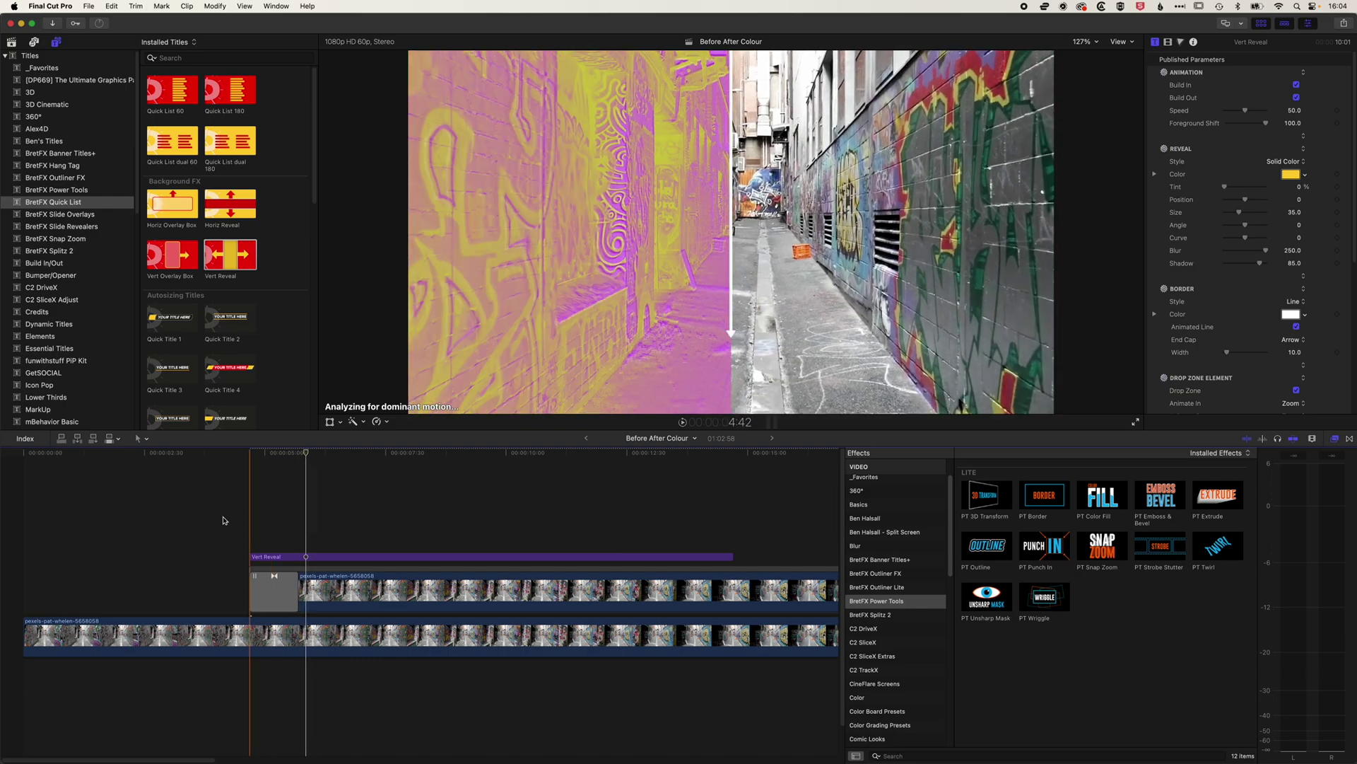
{"action": "left_click_drag", "start_coordinate": [276, 579], "coordinate": [330, 579]}
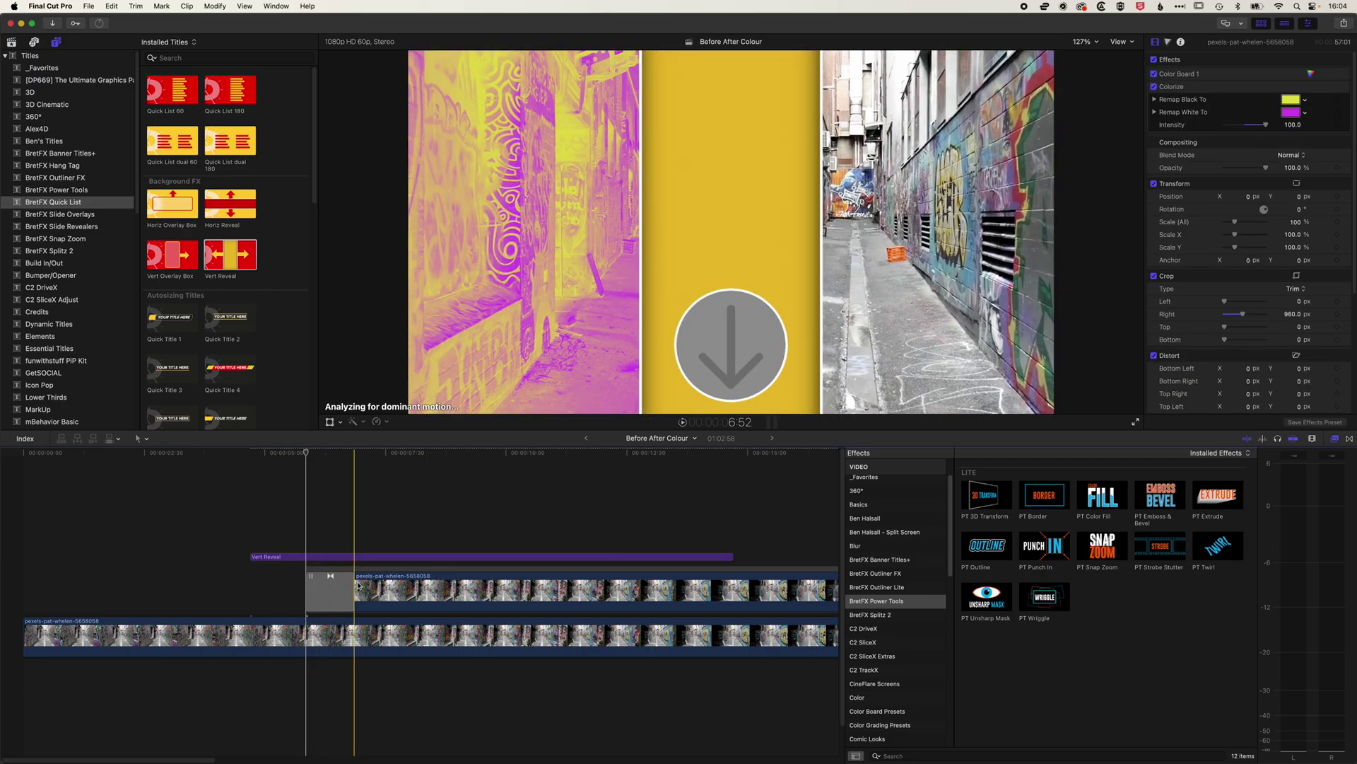
{"action": "left_click", "coordinate": [376, 572]}
{"action": "mouse_move", "coordinate": [376, 572]}
{"action": "left_mouse_down"}
{"action": "mouse_move", "coordinate": [428, 572]}
{"action": "mouse_move", "coordinate": [374, 571]}
{"action": "left_mouse_up"}
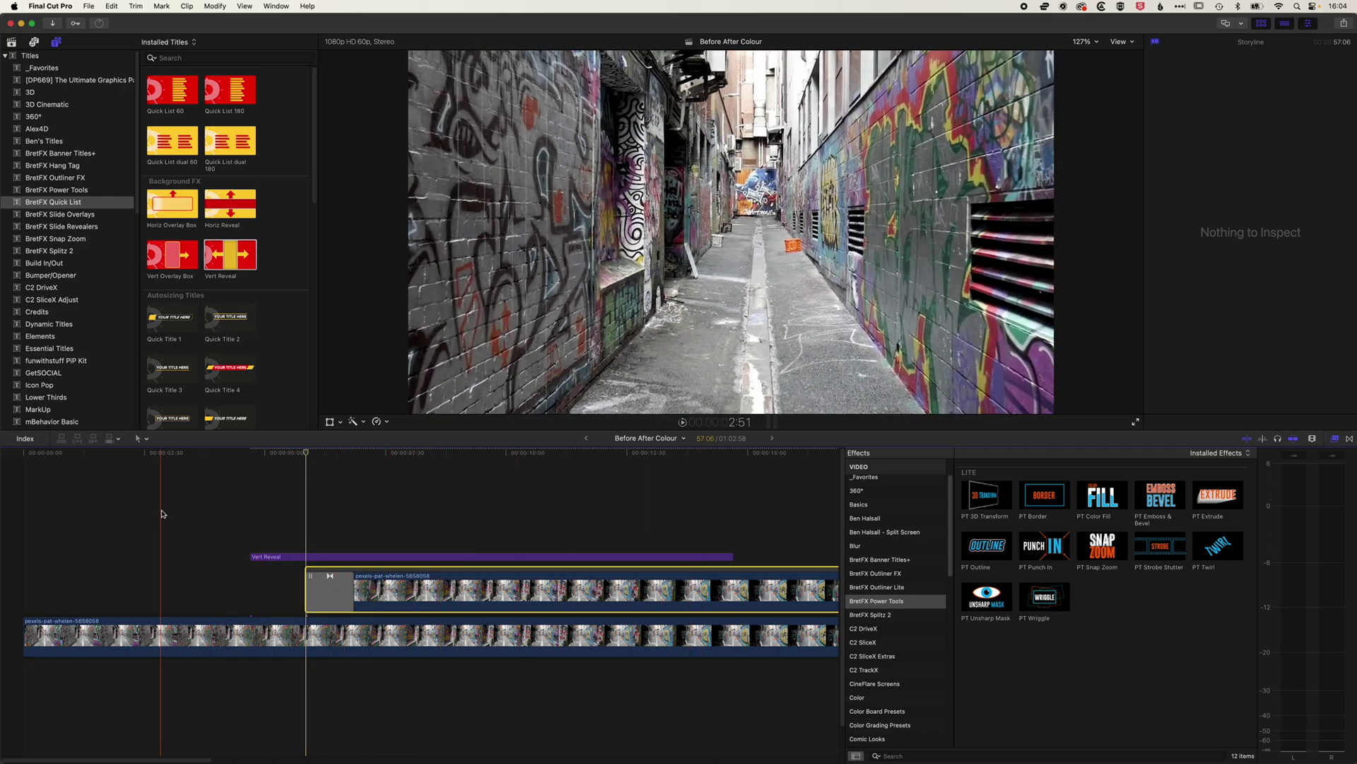
- Move the playhead back onto the Vert Reveal wipe
{"action": "left_click", "coordinate": [162, 514]}
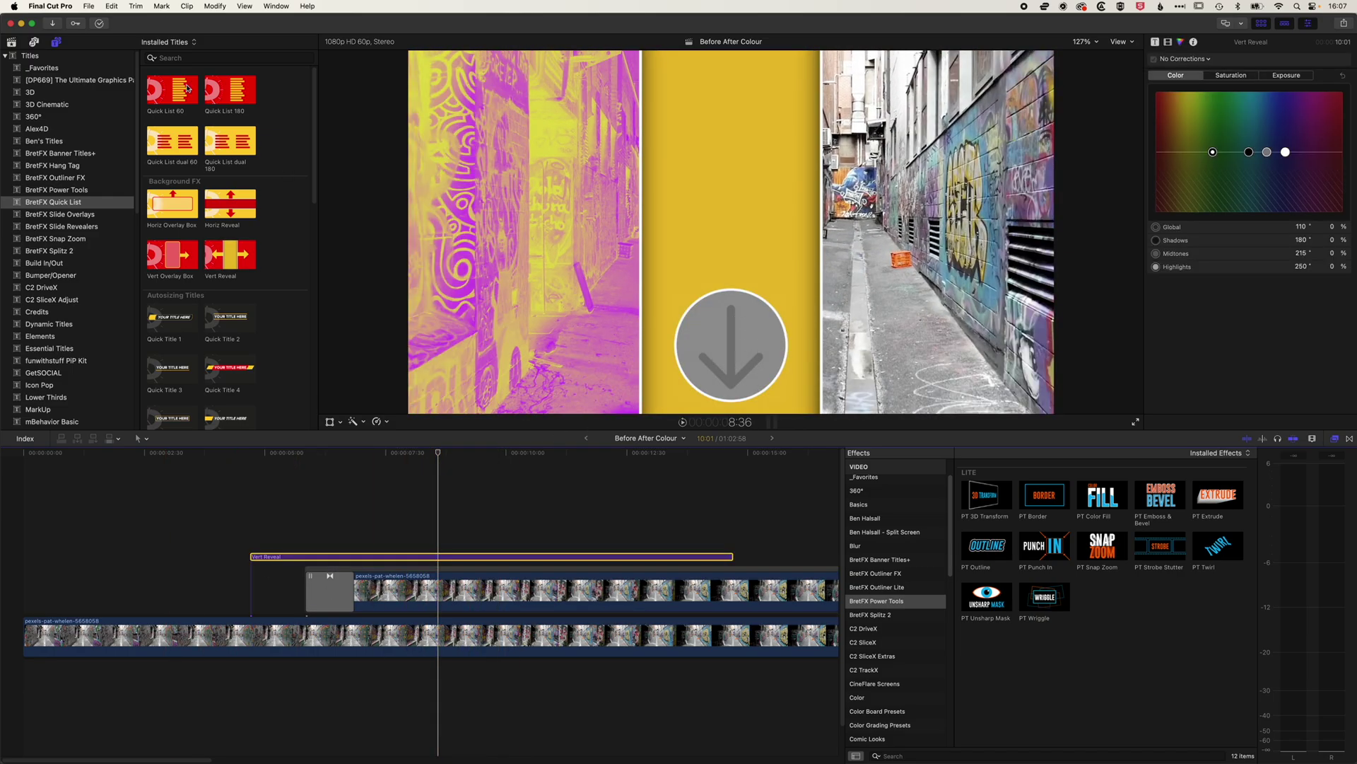
- Choose the Final Cut Pro logo clip as the Vert Reveal title's drop zone source
{"action": "left_click", "coordinate": [11, 43]}
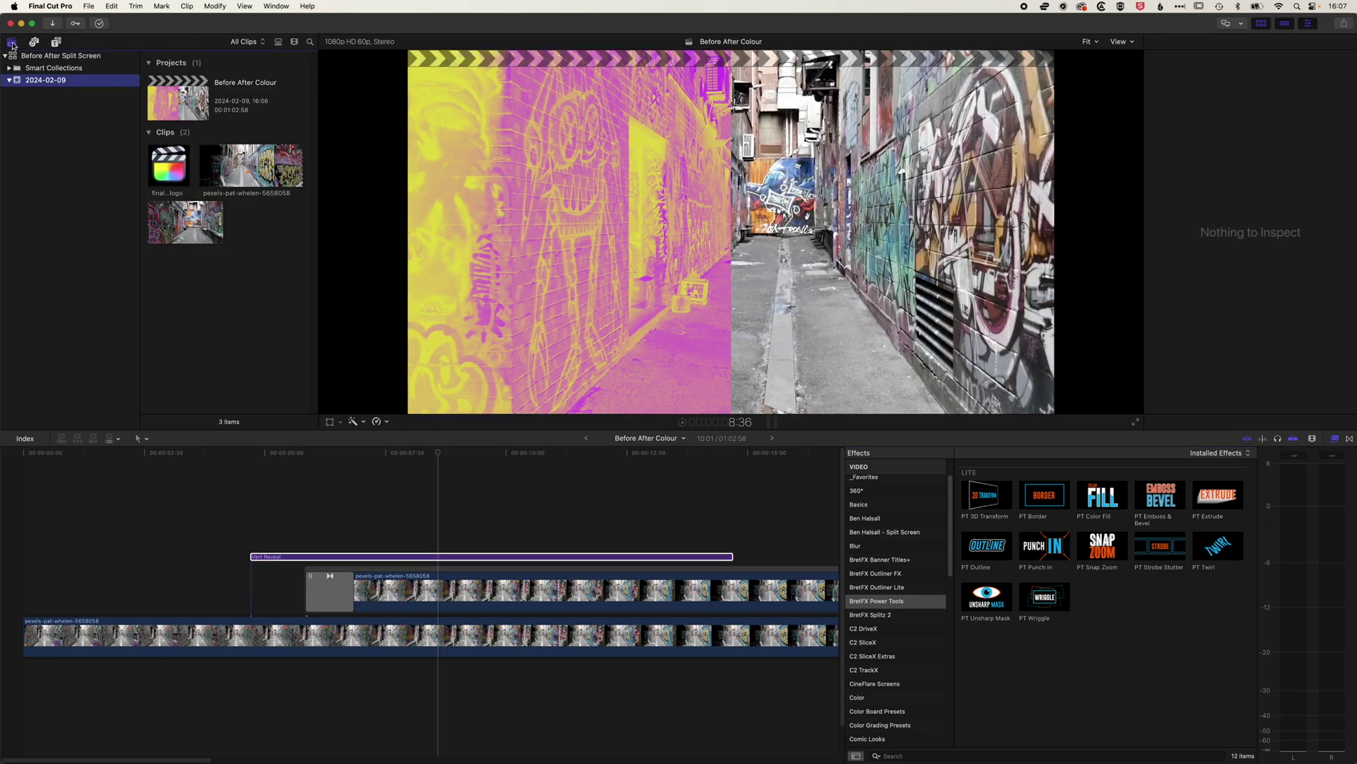
{"action": "left_click", "coordinate": [171, 175]}
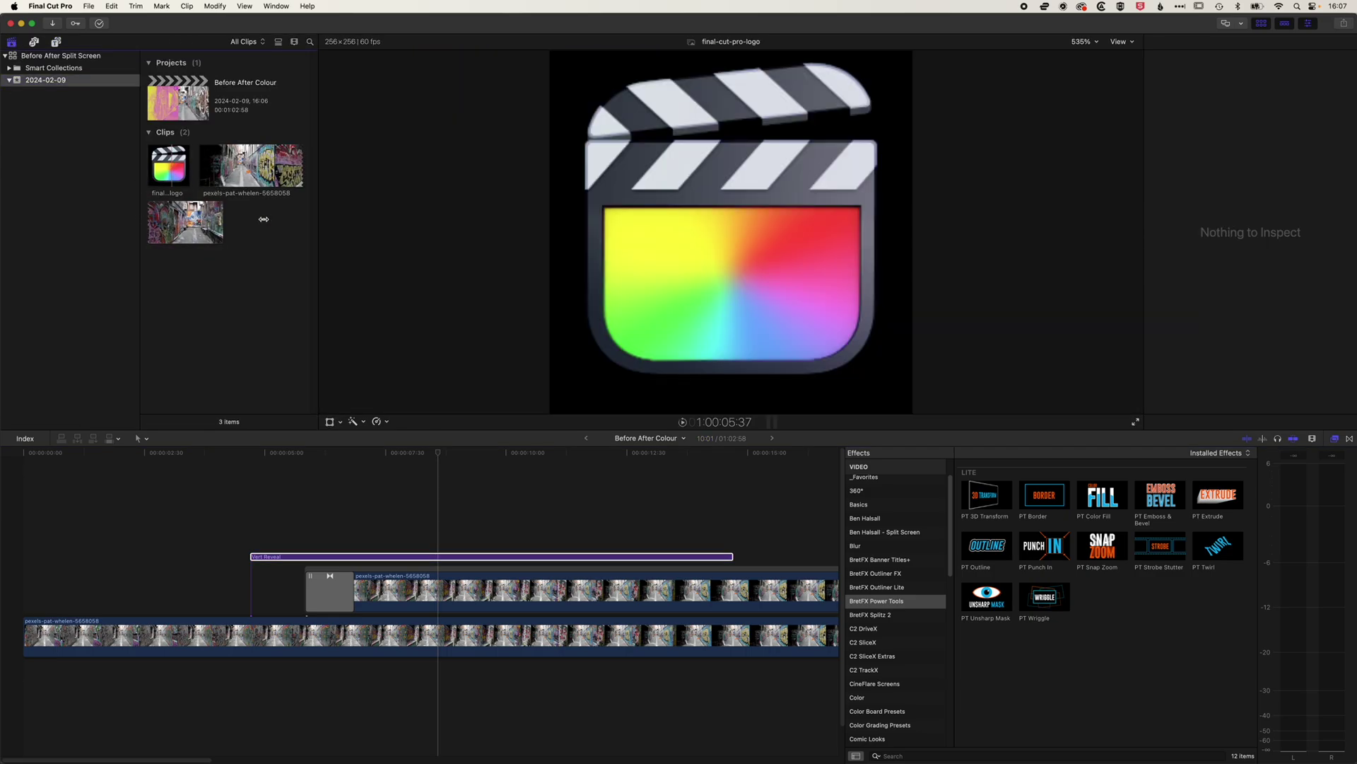
{"action": "left_click", "coordinate": [454, 556]}
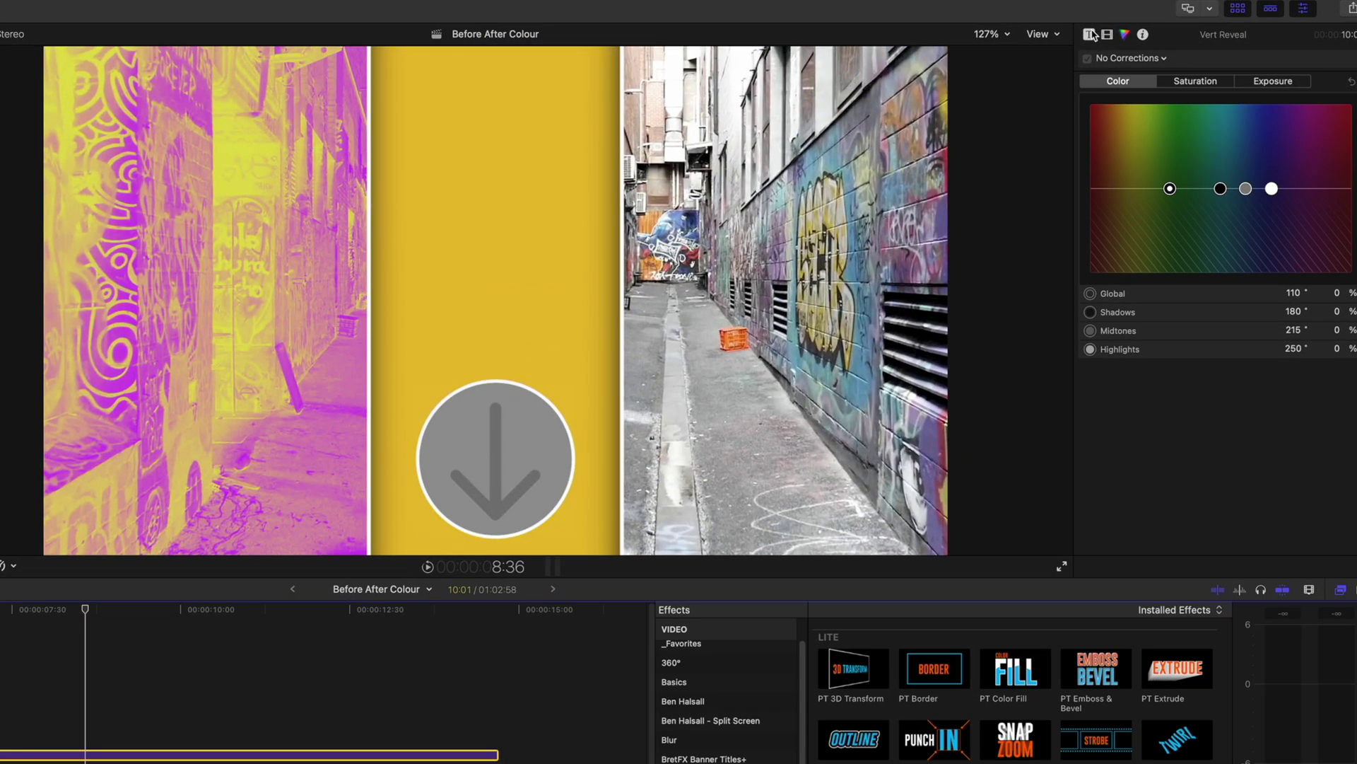
{"action": "left_click", "coordinate": [1090, 34]}
{"action": "scroll", "coordinate": [1150, 399], "scroll_direction": "down", "scroll_amount": 10}
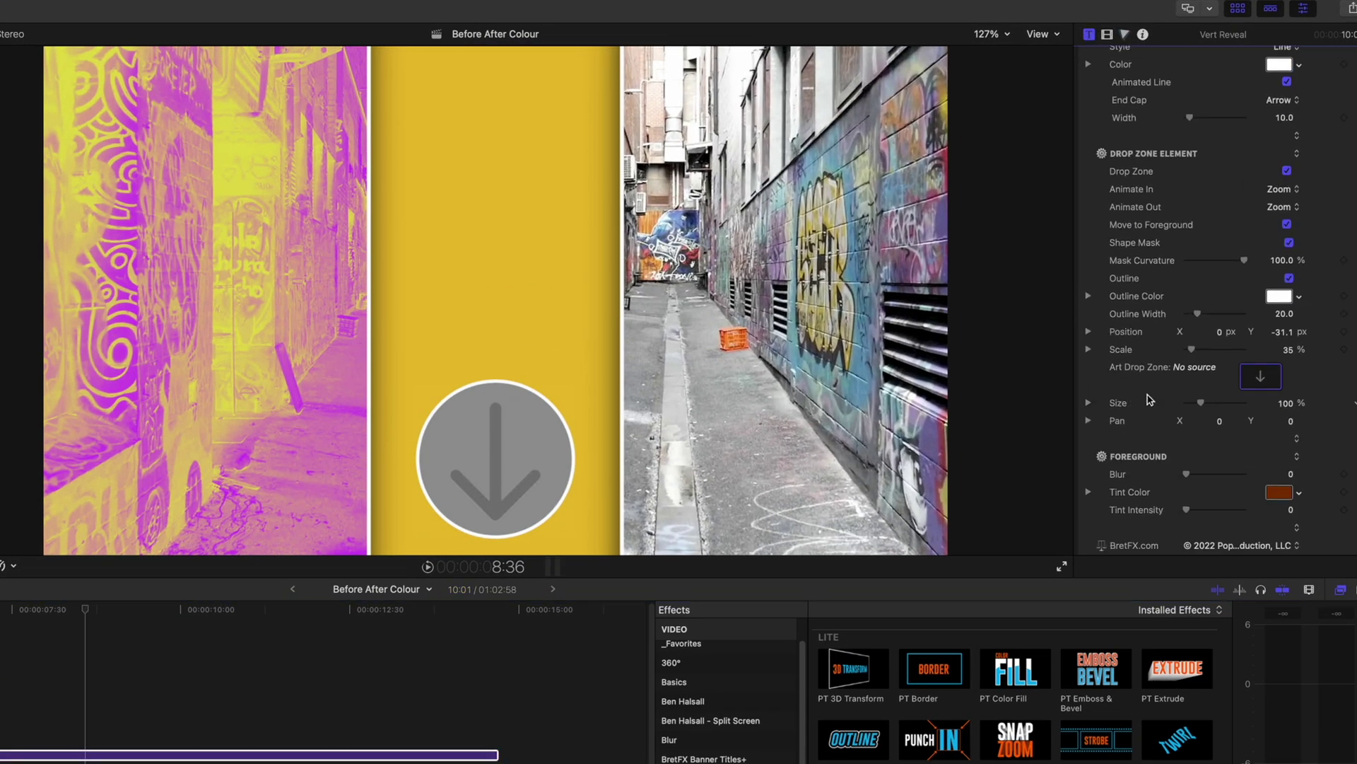
{"action": "left_click", "coordinate": [1261, 368]}
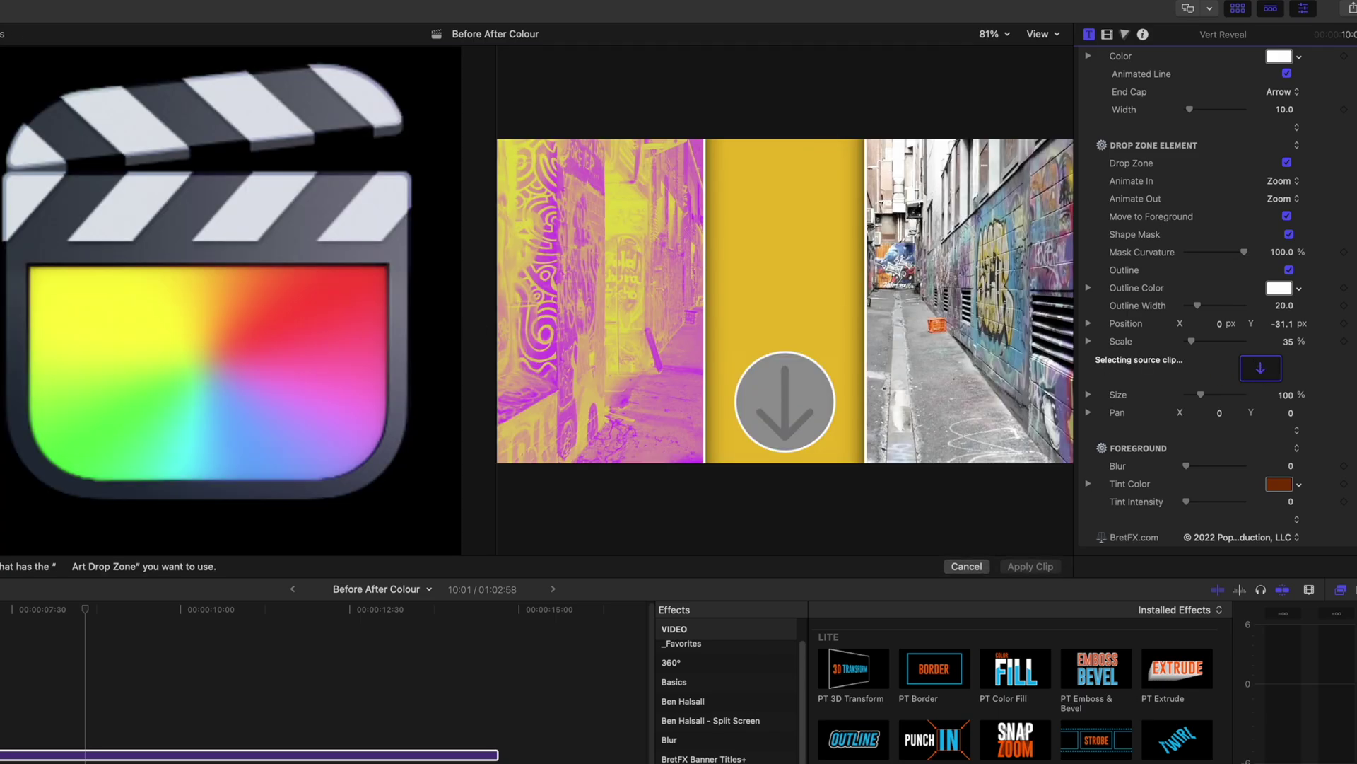
{"action": "left_click", "coordinate": [247, 756]}
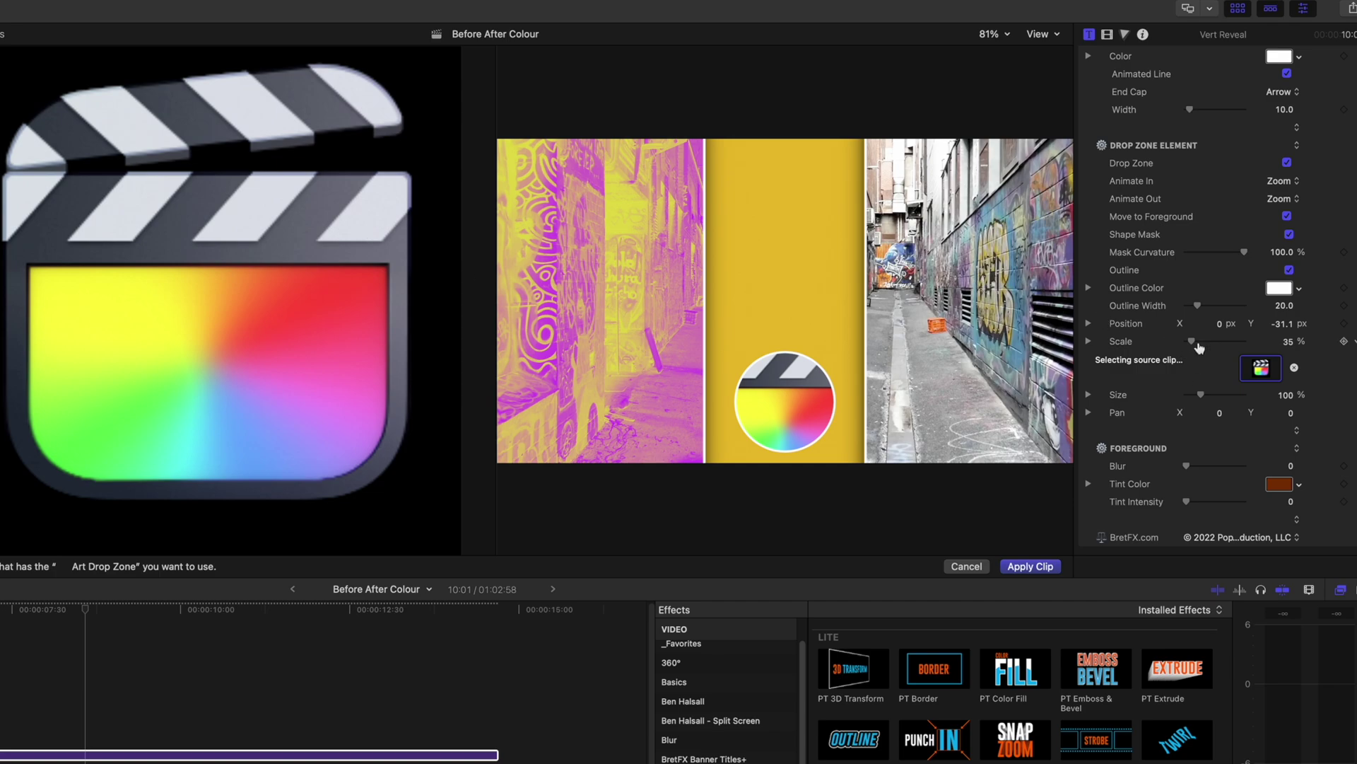
- Set the logo's Size to 40% and Scale to 54%, and apply the clip
{"action": "left_click_drag", "start_coordinate": [1200, 398], "coordinate": [1194, 400]}
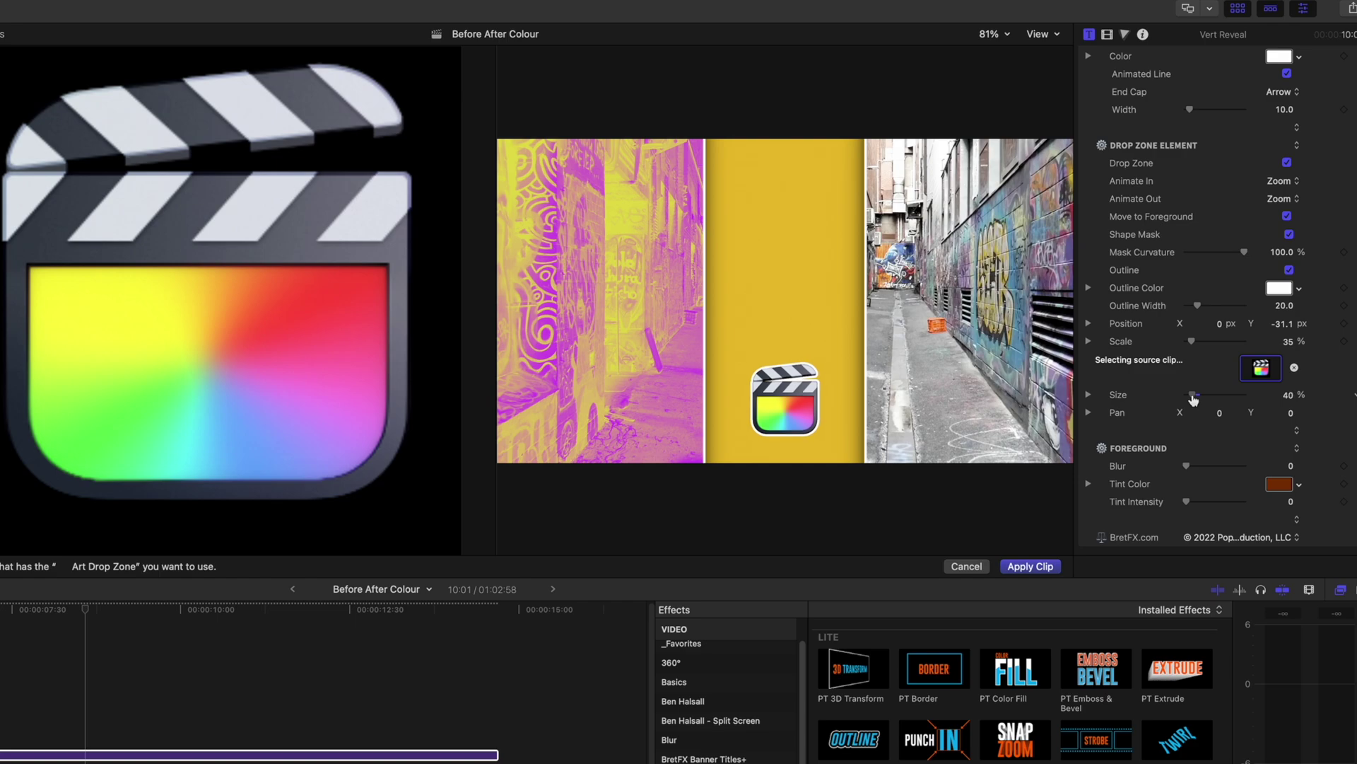
{"action": "left_click_drag", "start_coordinate": [1192, 342], "coordinate": [1194, 343]}
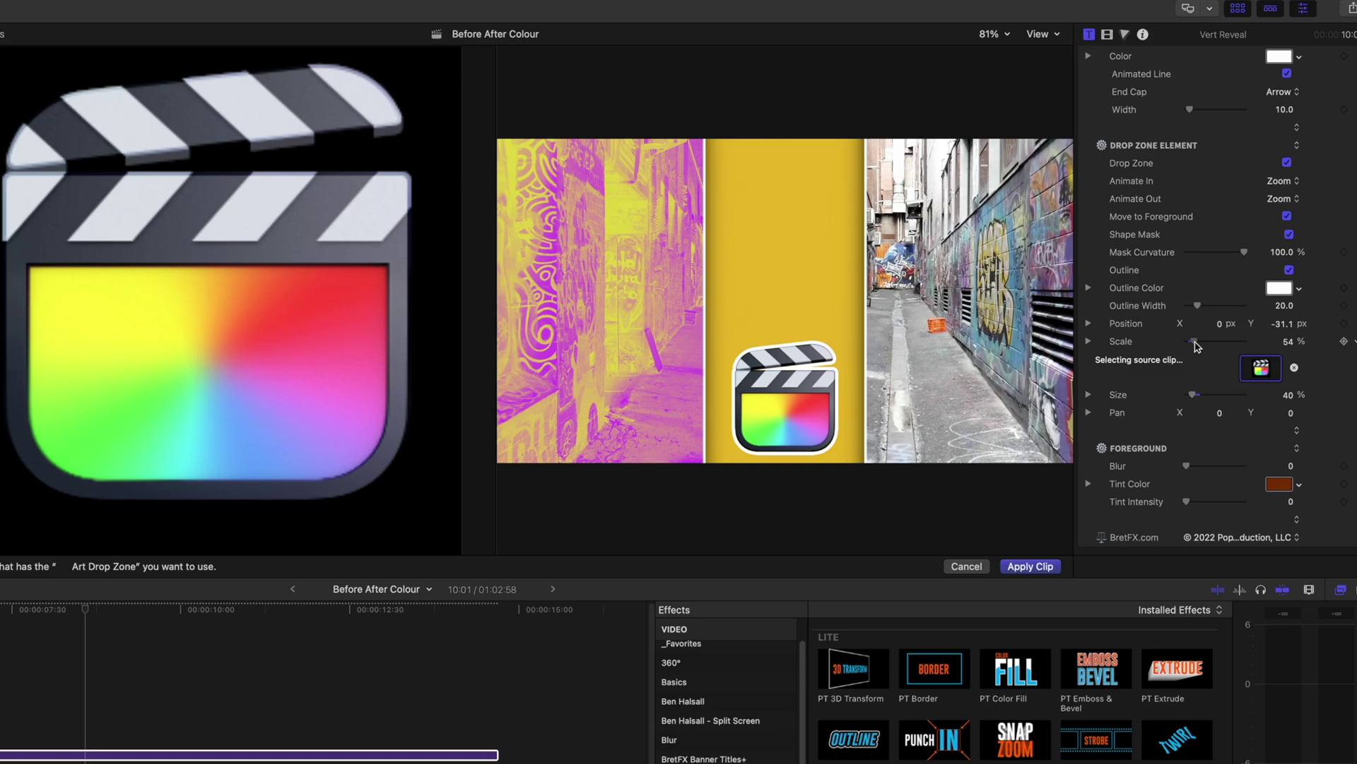
{"action": "left_click", "coordinate": [1030, 565]}
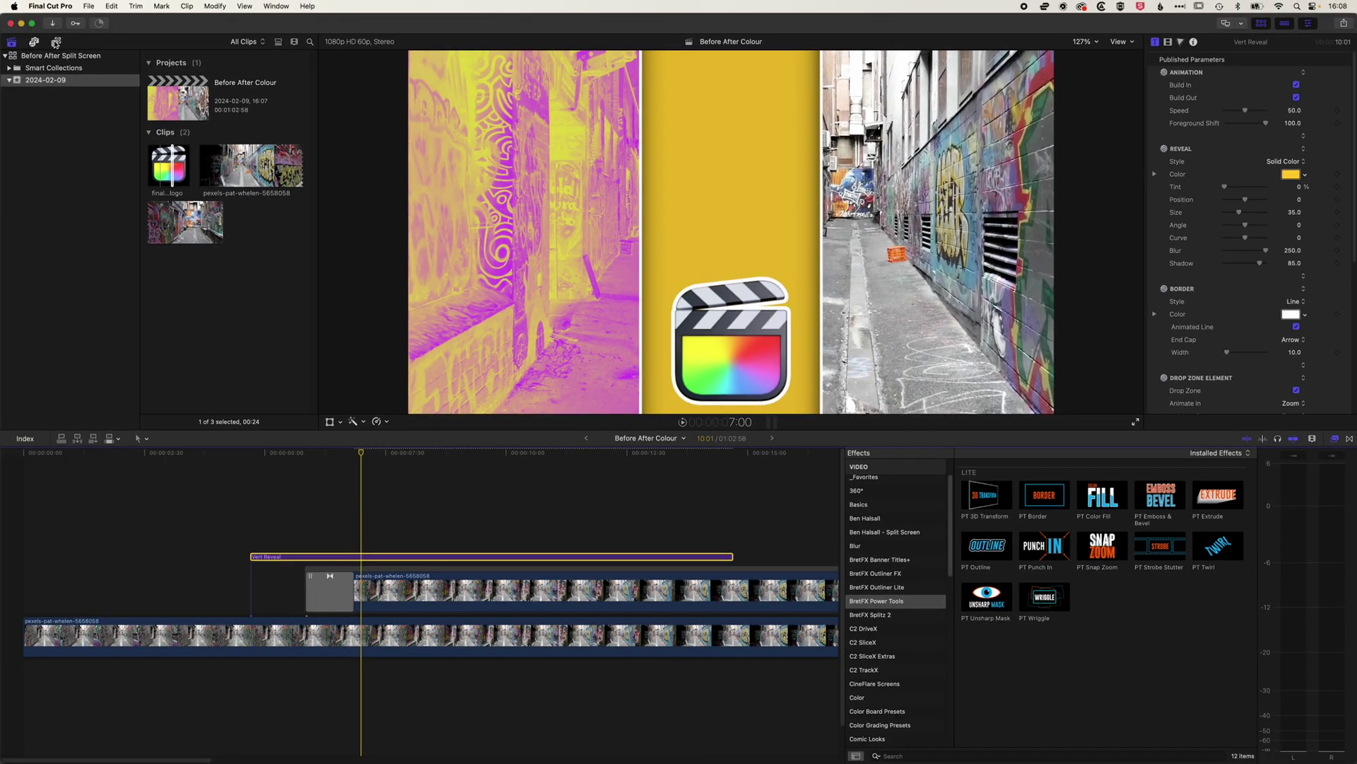
- Add a Quick Title 3 above Vert Reveal reading BEFORE, positioned at the top right
{"action": "left_click", "coordinate": [56, 43]}
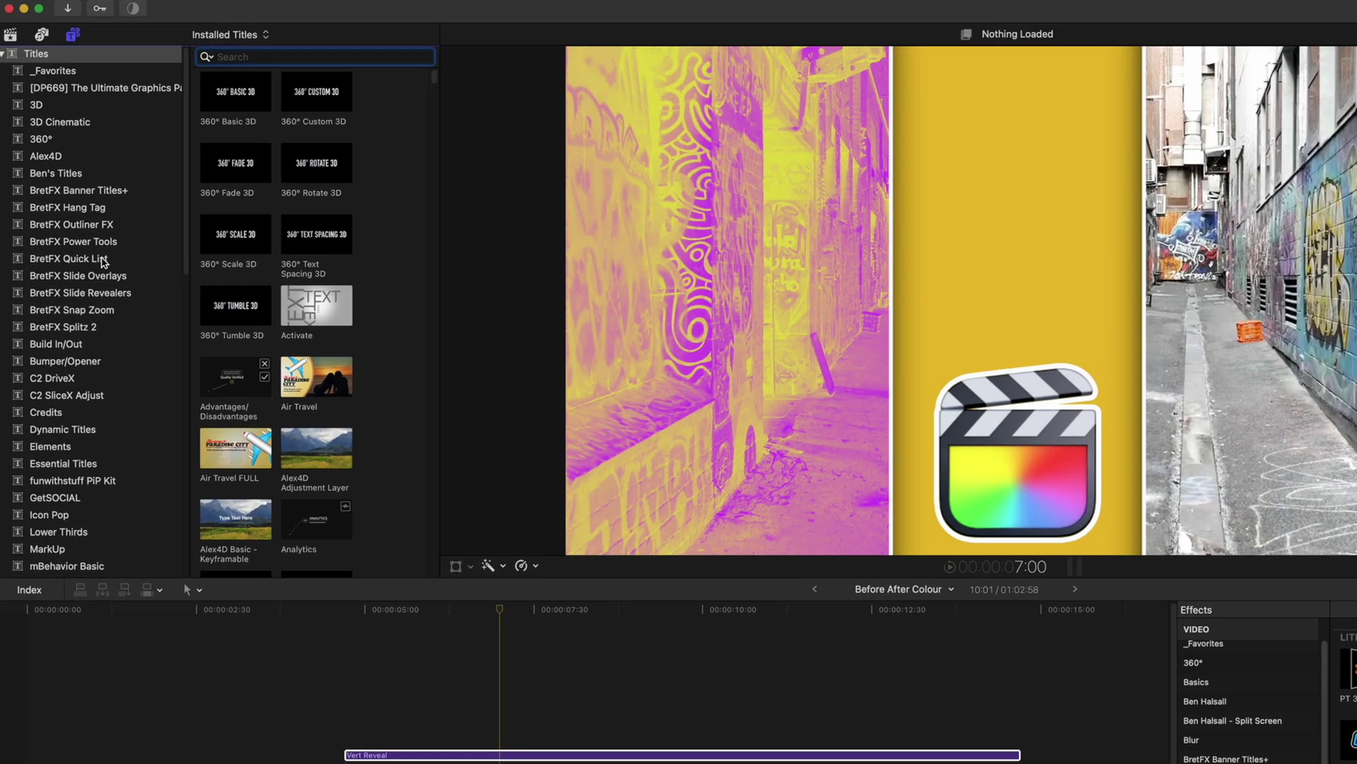
{"action": "left_click", "coordinate": [80, 203]}
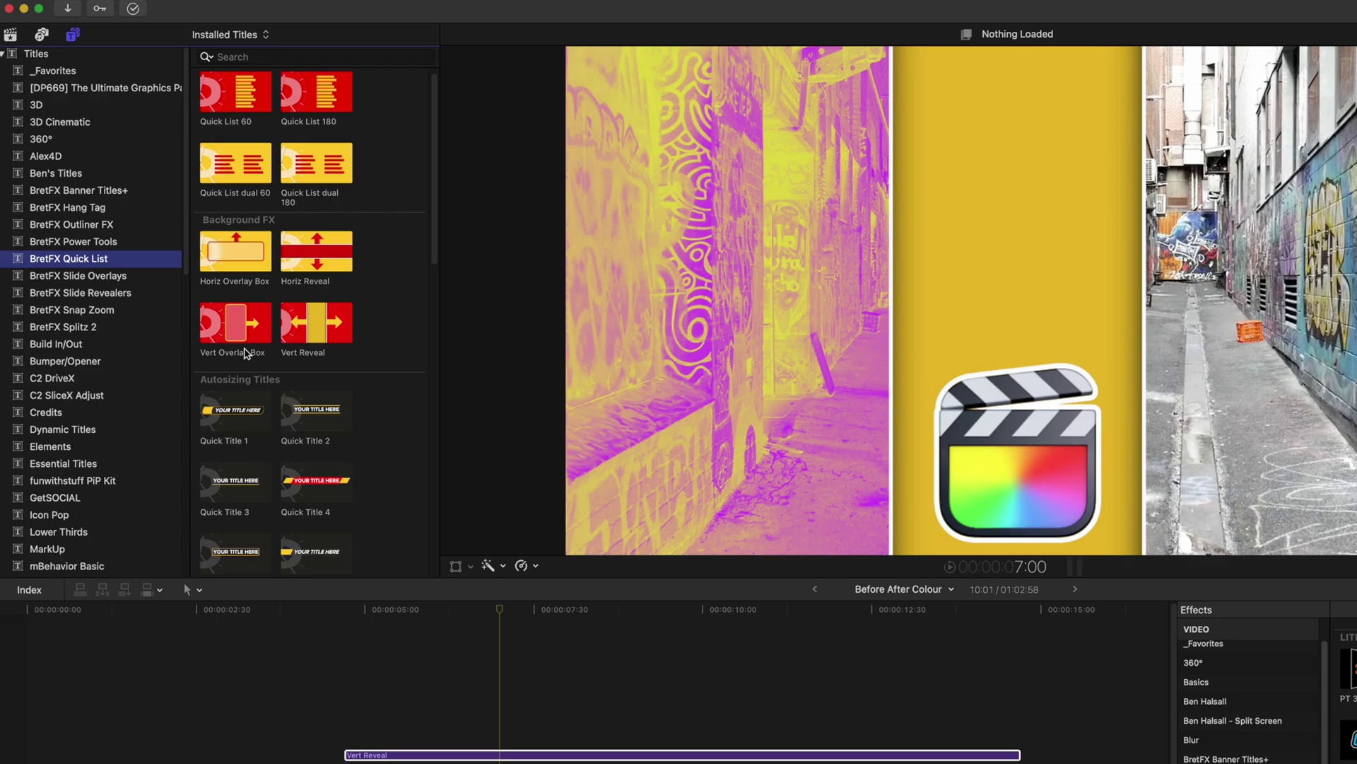
{"action": "scroll", "coordinate": [276, 460], "scroll_direction": "down", "scroll_amount": 5}
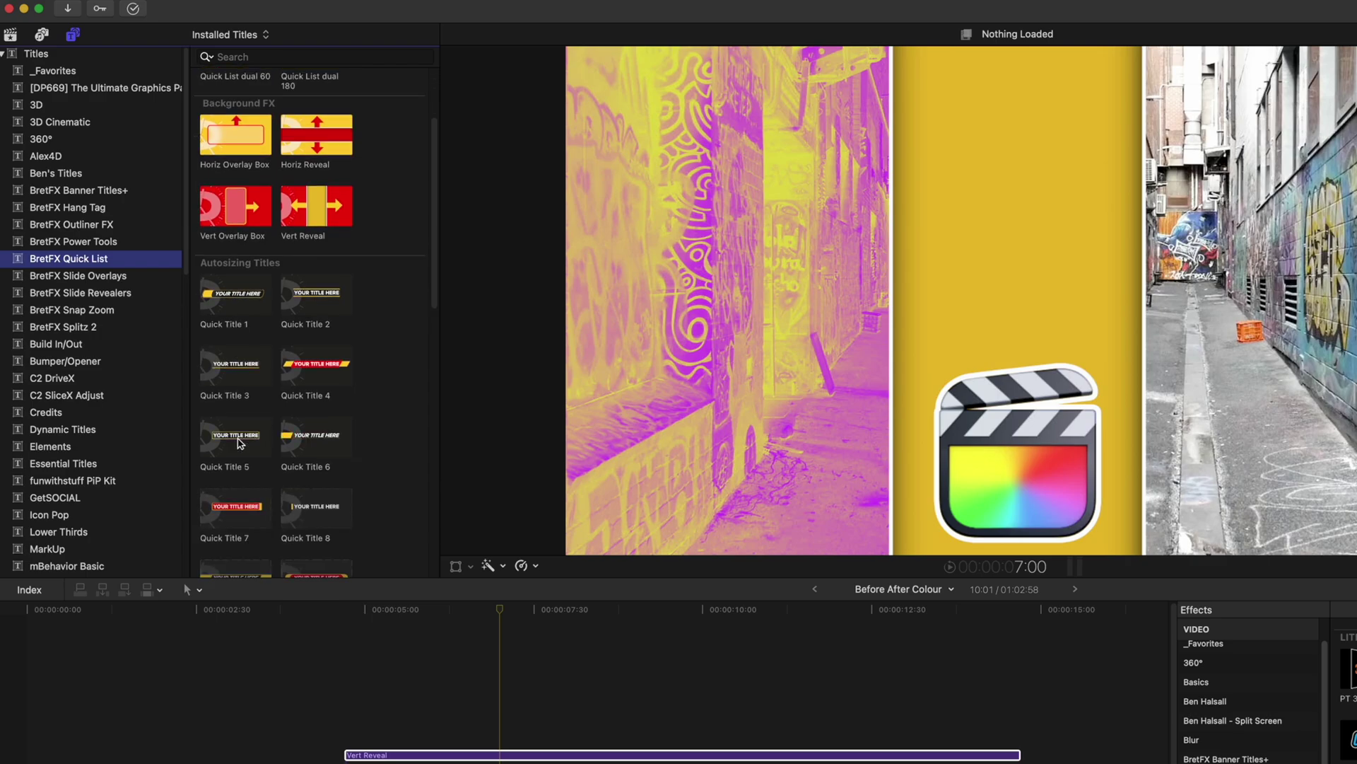
{"action": "left_click", "coordinate": [228, 350]}
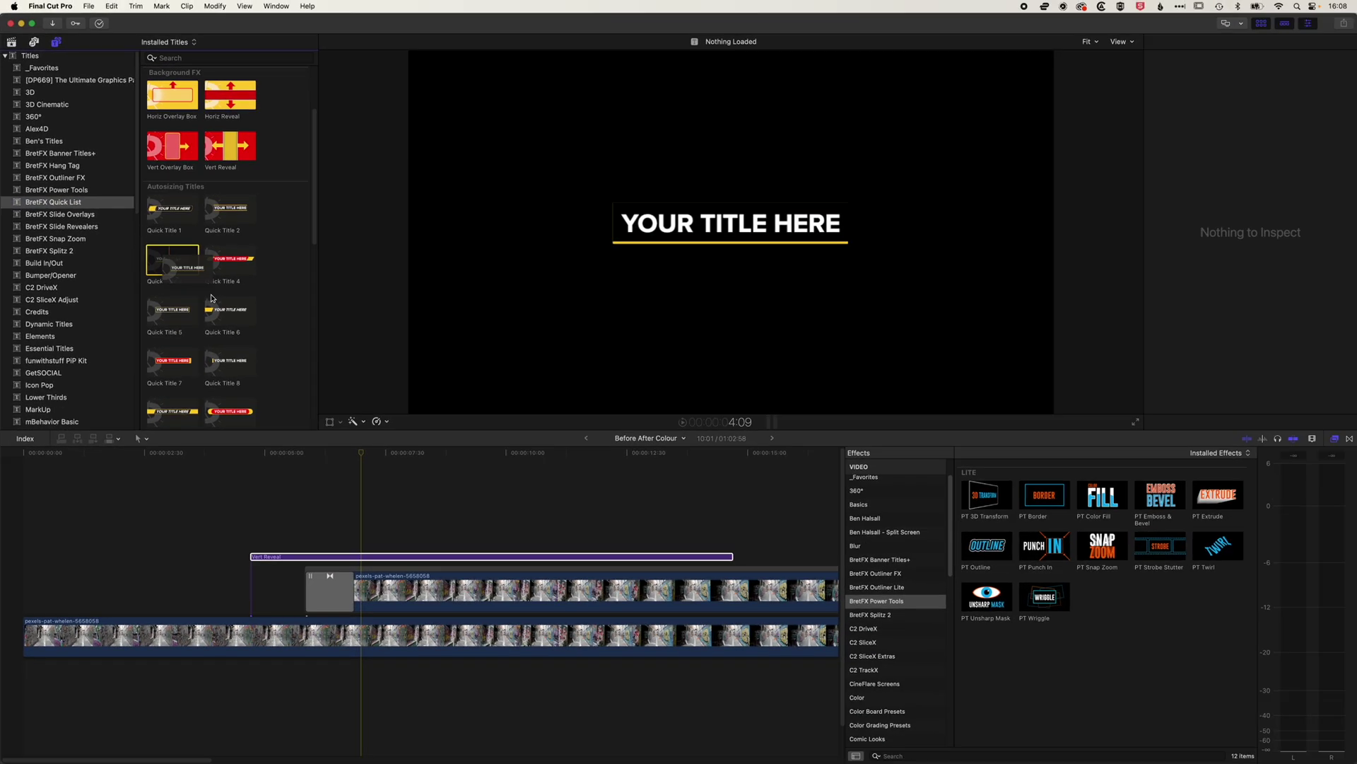
{"action": "left_click_drag", "start_coordinate": [227, 350], "coordinate": [447, 701]}
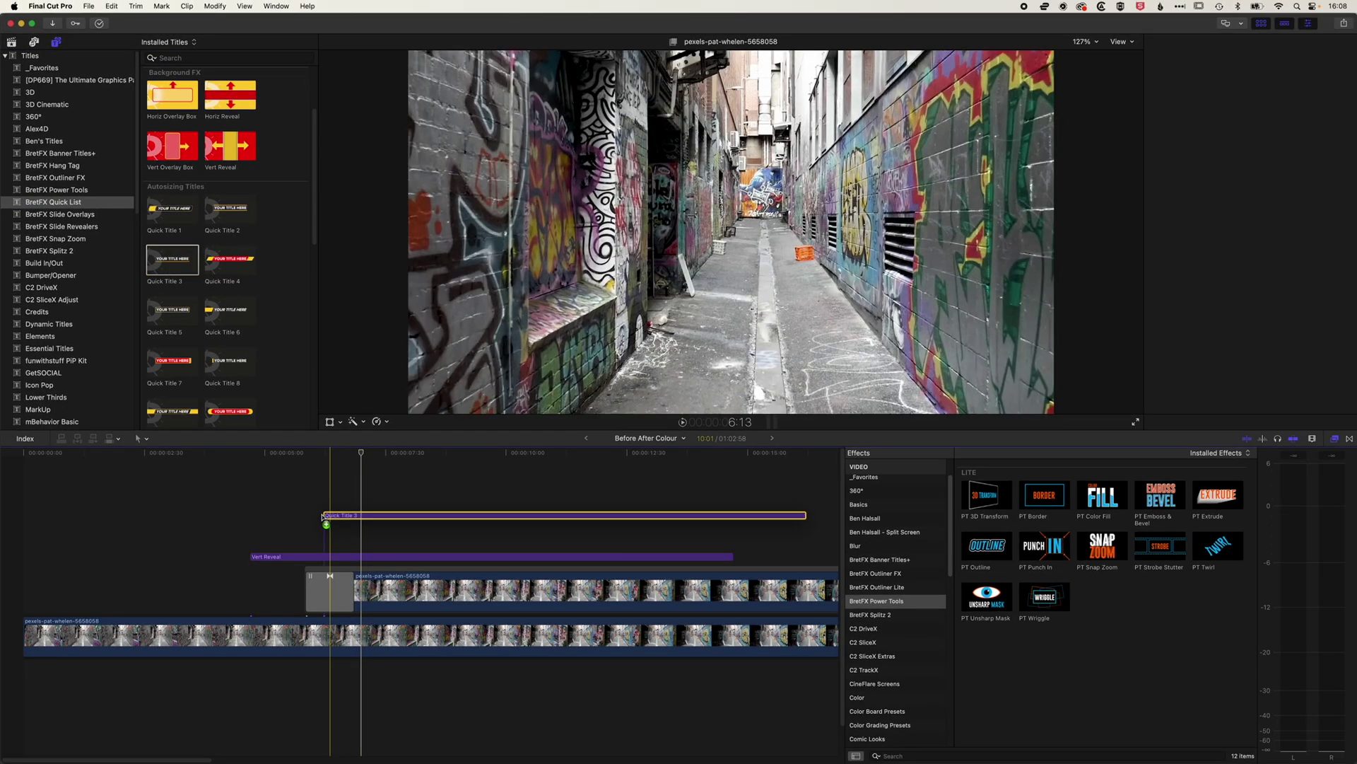
{"action": "left_click_drag", "start_coordinate": [323, 517], "coordinate": [308, 544]}
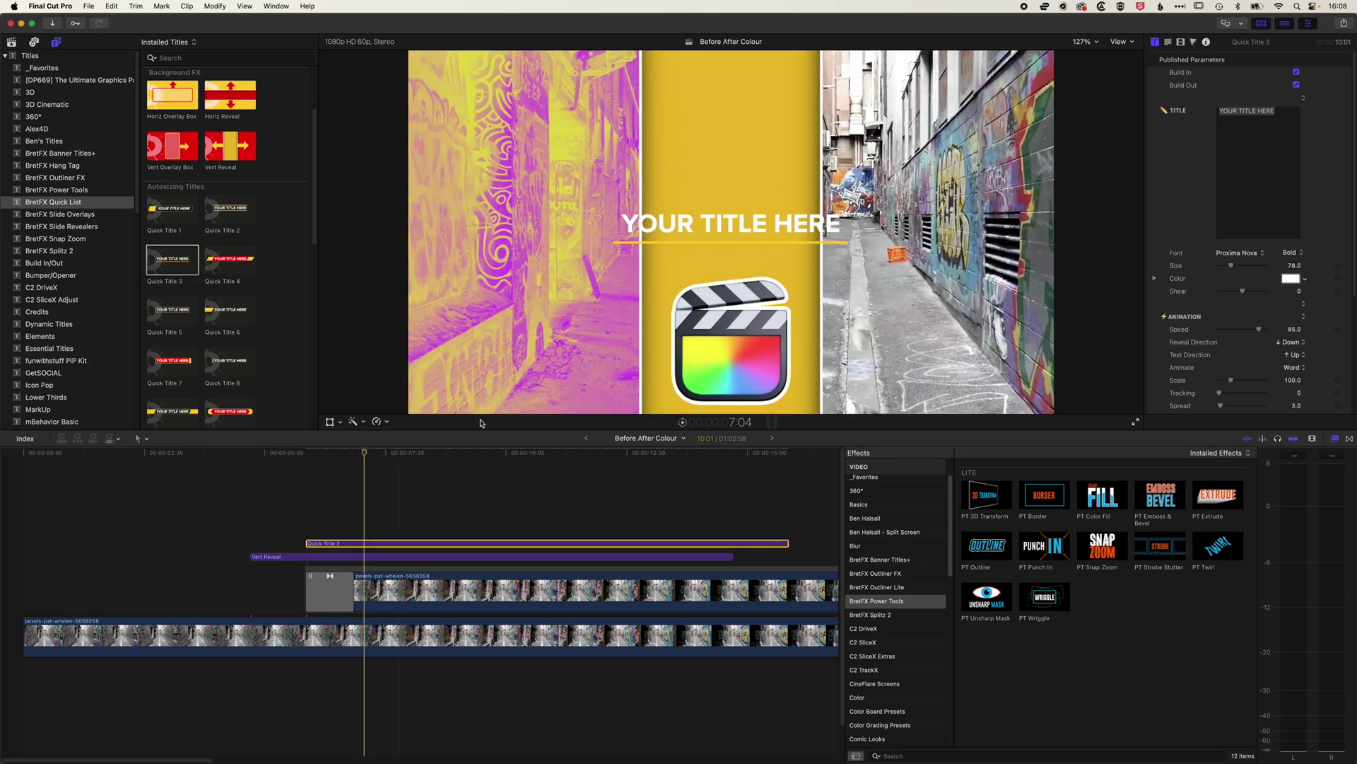
{"action": "left_click", "coordinate": [1285, 111]}
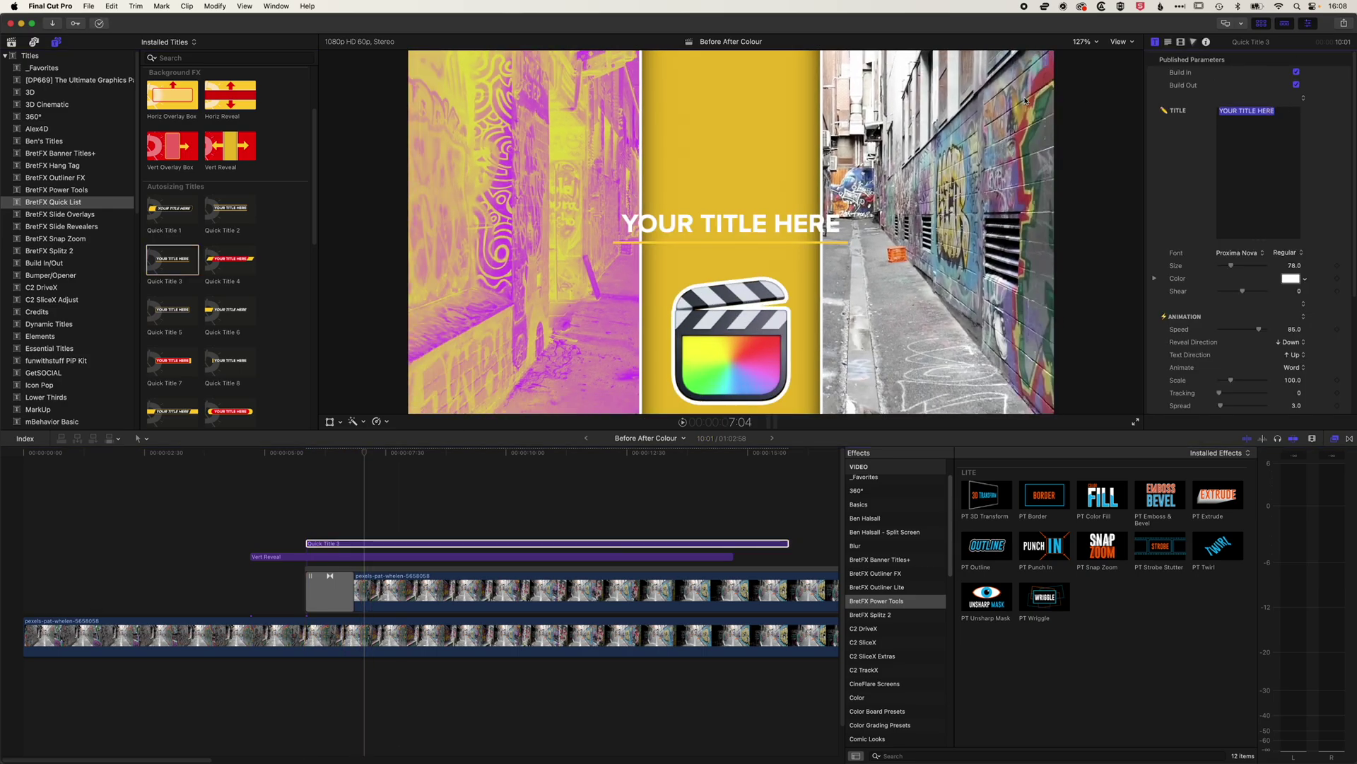
{"action": "type", "text": "BEFORE"}
{"action": "left_click_drag", "start_coordinate": [747, 228], "coordinate": [956, 99]}
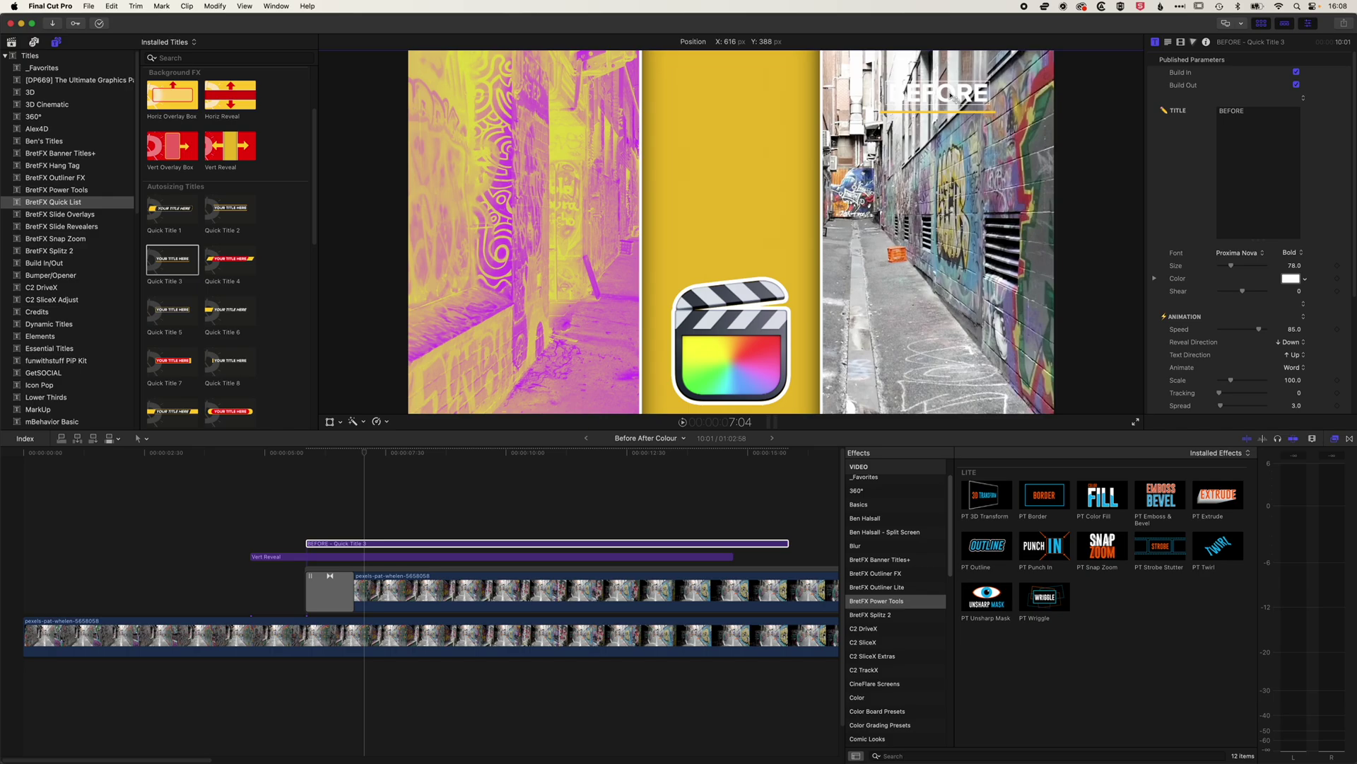
{"action": "key", "text": "ctrl+Tab"}
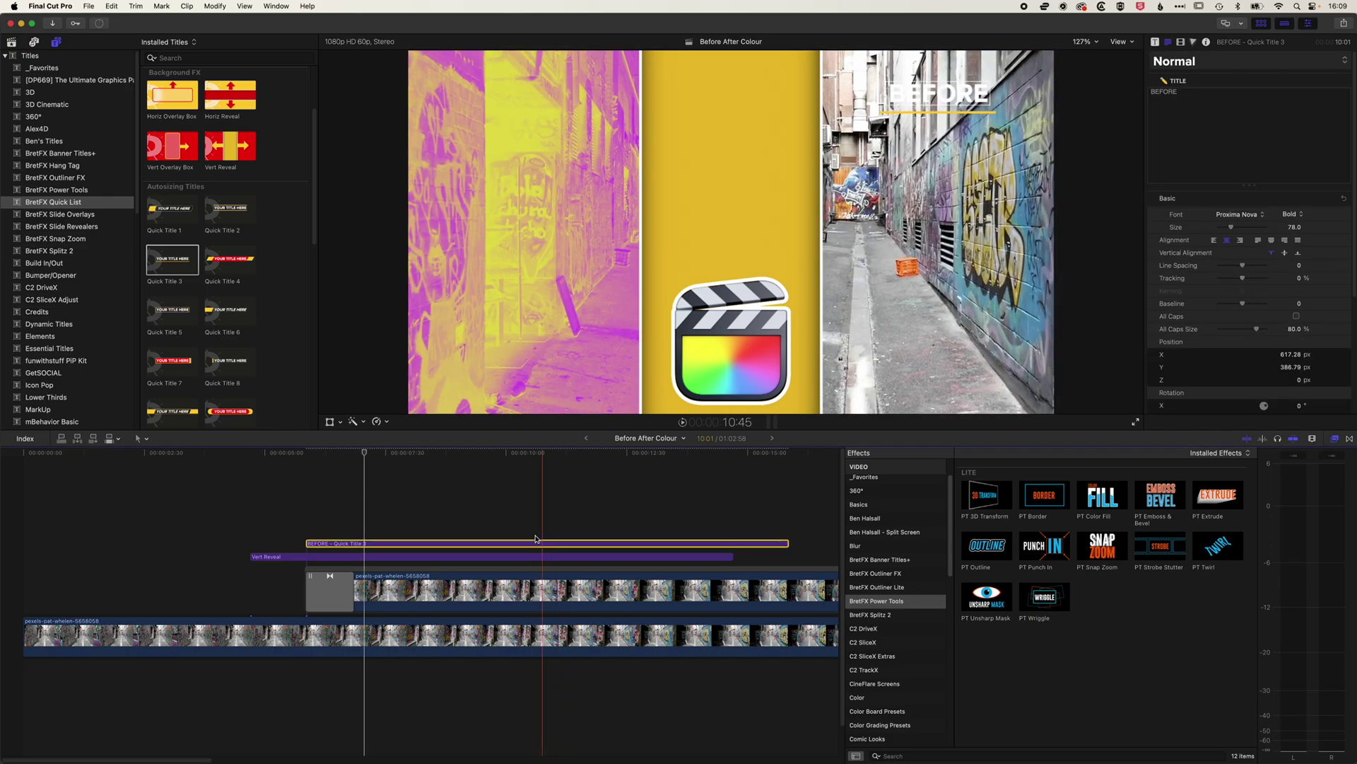
- Duplicate the title as AFTER over the left half and play back the split screen
{"action": "left_click_drag", "start_coordinate": [527, 543], "coordinate": [526, 529]}
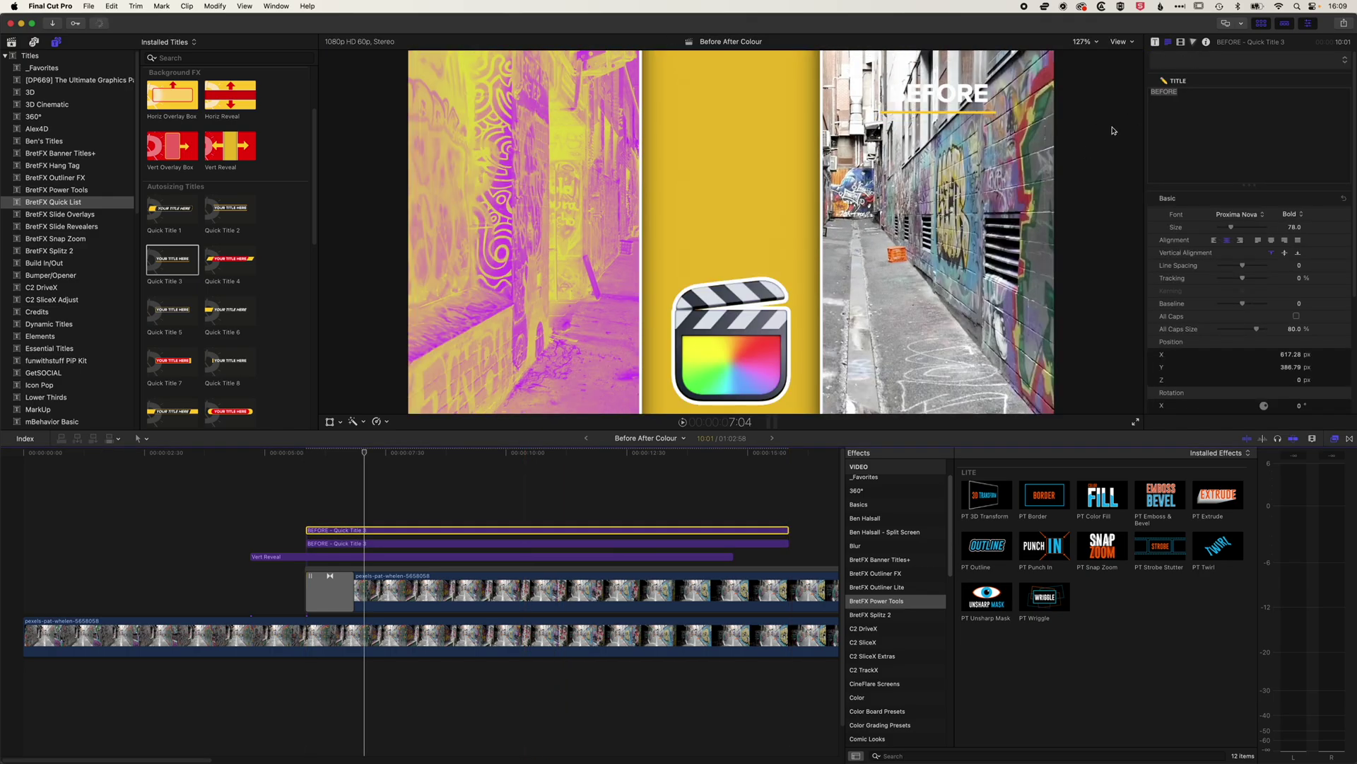
{"action": "left_click", "coordinate": [1192, 110]}
{"action": "type", "text": "AFTER"}
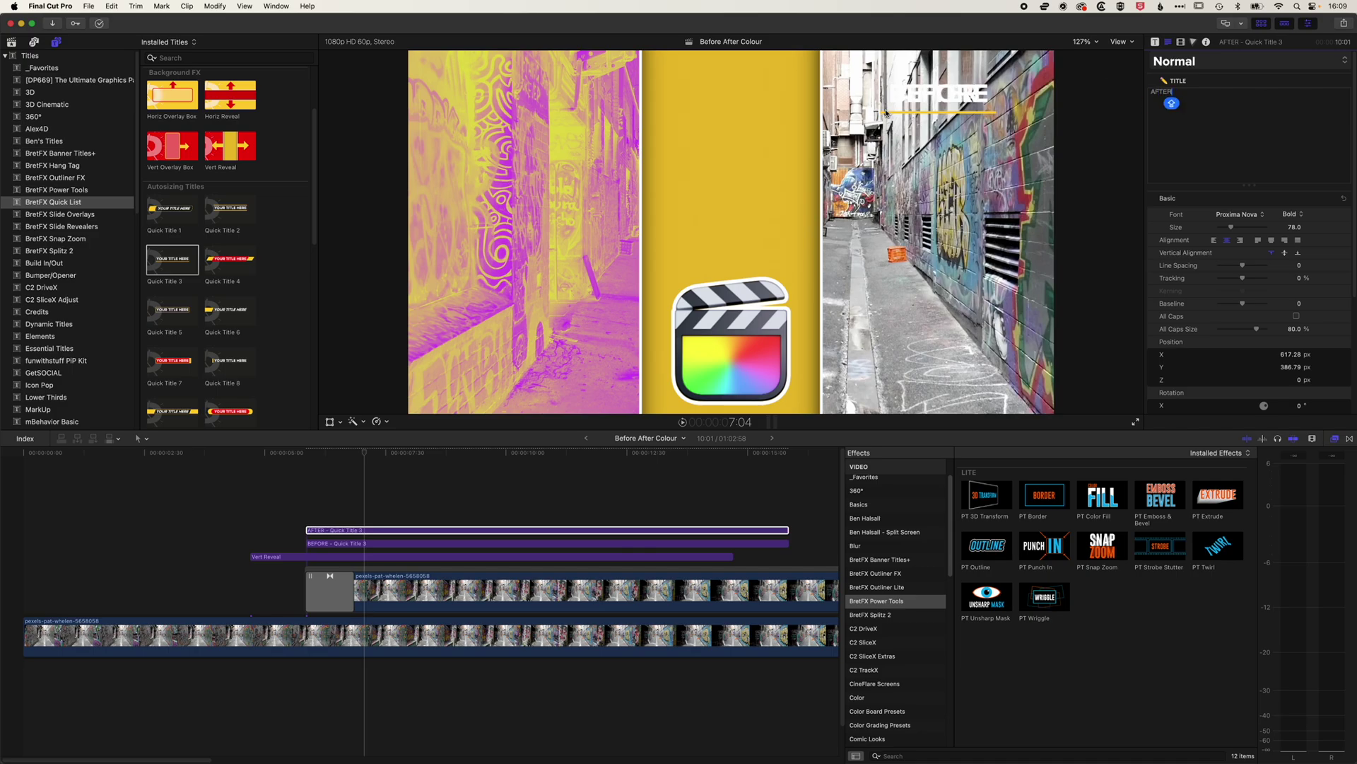
{"action": "left_click_drag", "start_coordinate": [885, 113], "coordinate": [536, 95]}
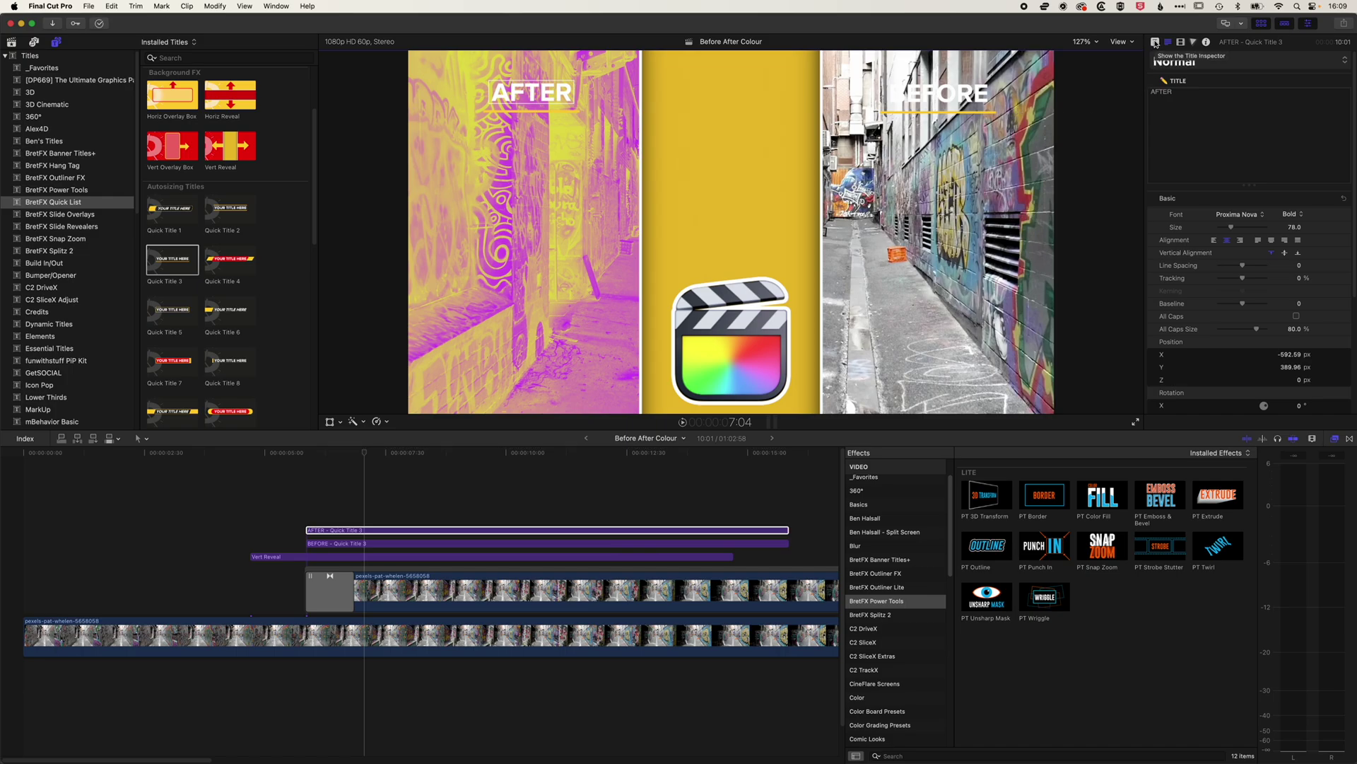
{"action": "key", "text": "space"}
- Remove the colourized clip's right crop, then place BEFORE over the left half and AFTER over the right, both at the top
{"action": "left_click", "coordinate": [636, 590]}
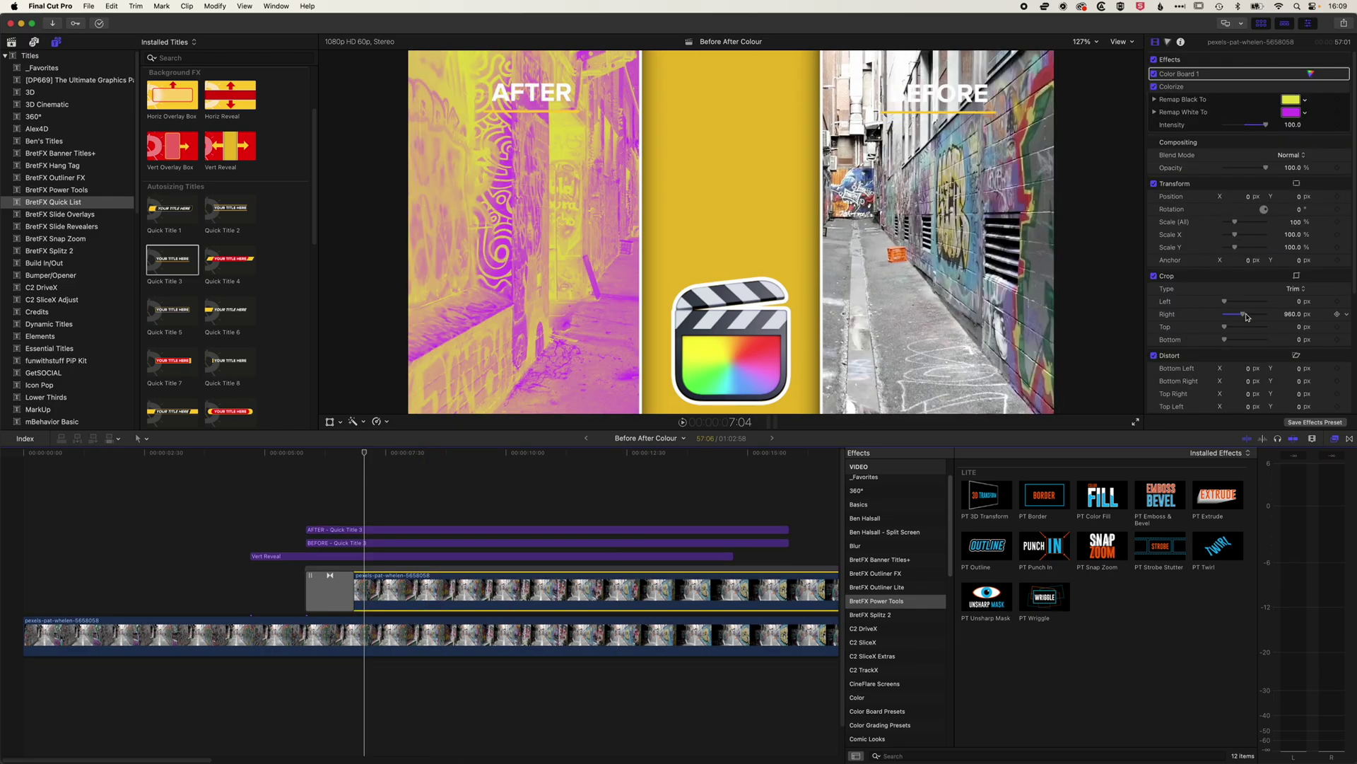
{"action": "mouse_move", "coordinate": [1245, 318]}
{"action": "left_mouse_down"}
{"action": "mouse_move", "coordinate": [1226, 317]}
{"action": "mouse_move", "coordinate": [1245, 305]}
{"action": "left_mouse_up"}
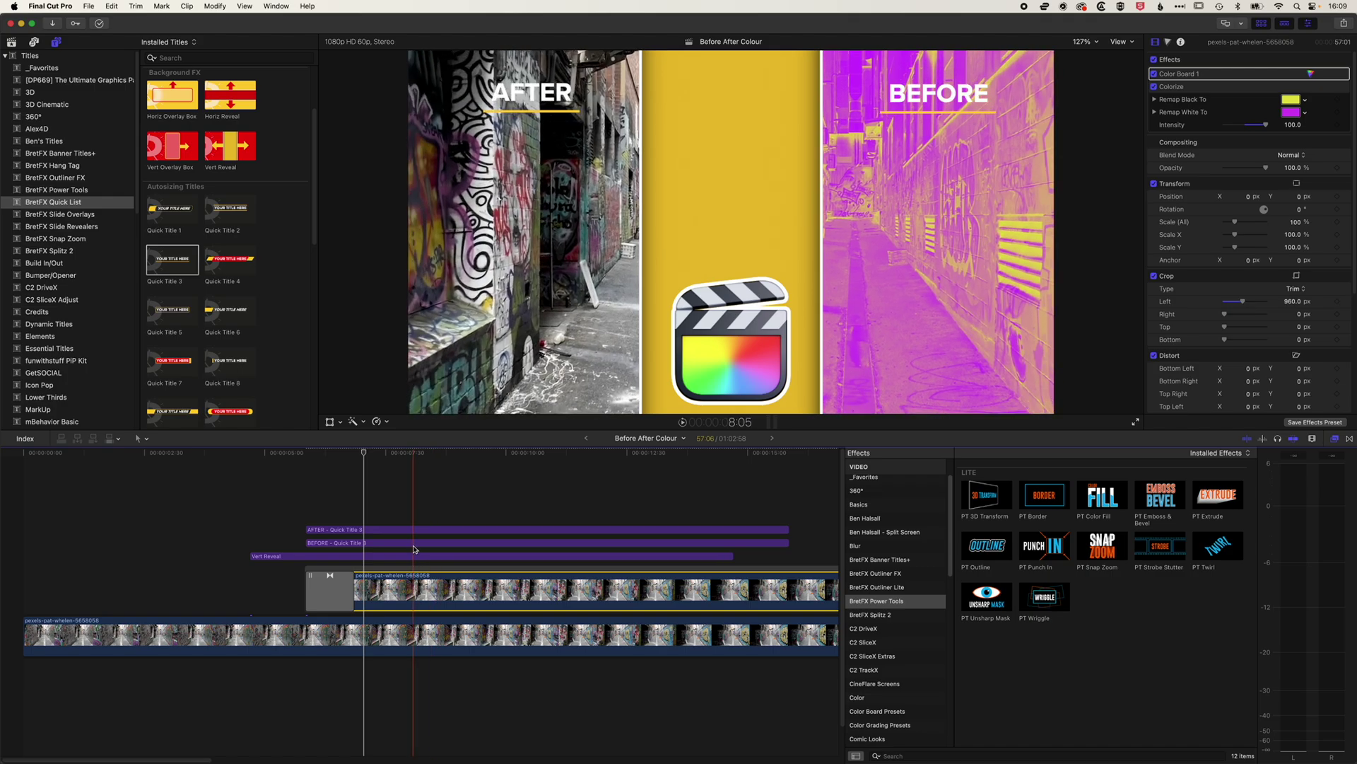
{"action": "left_click_drag", "start_coordinate": [934, 102], "coordinate": [536, 154]}
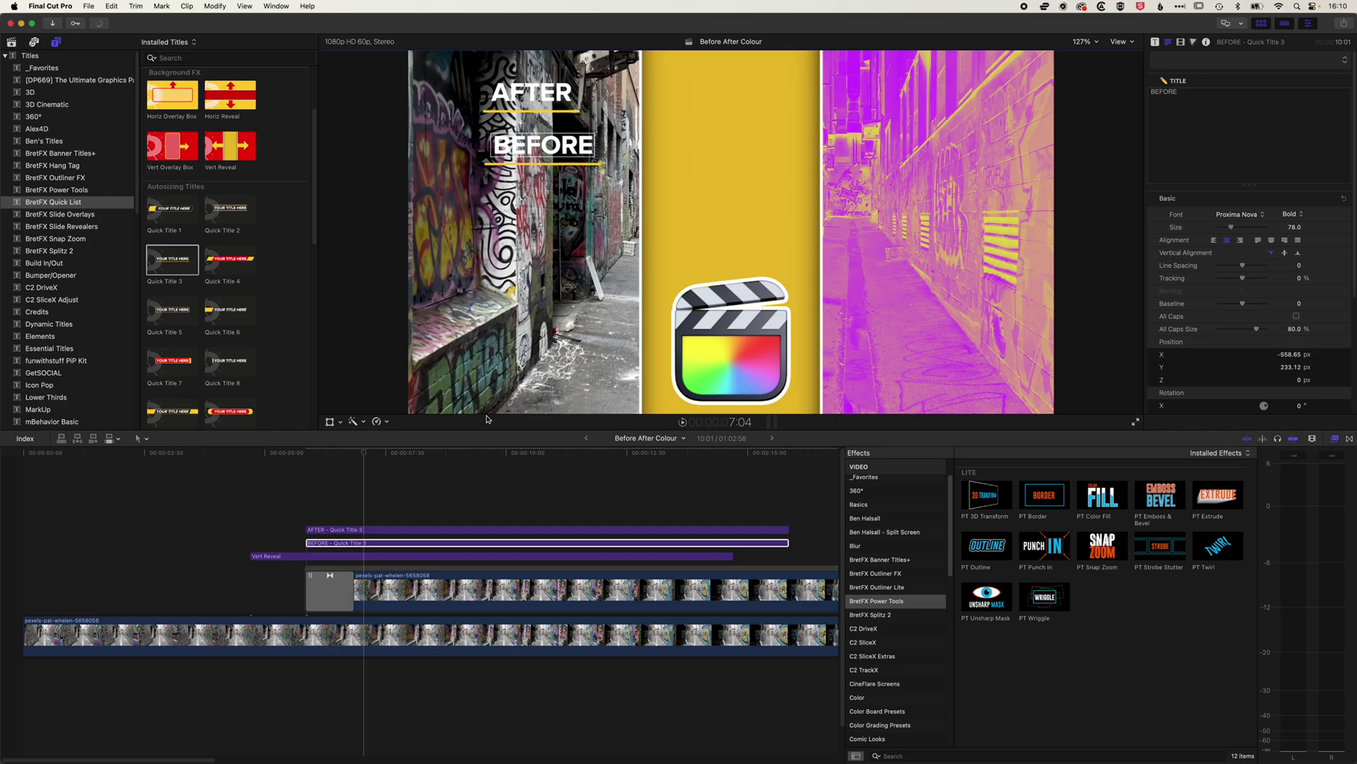
{"action": "left_click", "coordinate": [460, 530]}
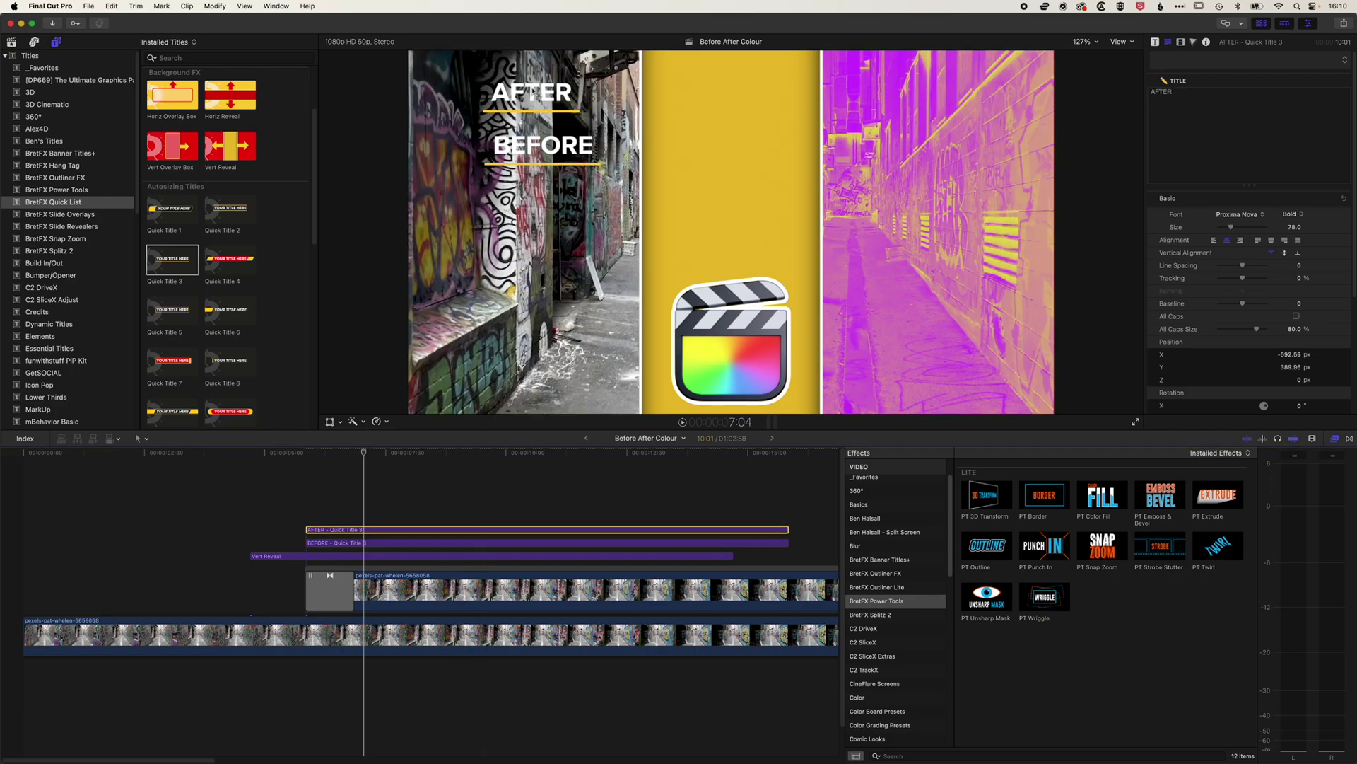
{"action": "left_click_drag", "start_coordinate": [532, 93], "coordinate": [933, 92]}
{"action": "left_click", "coordinate": [540, 135]}
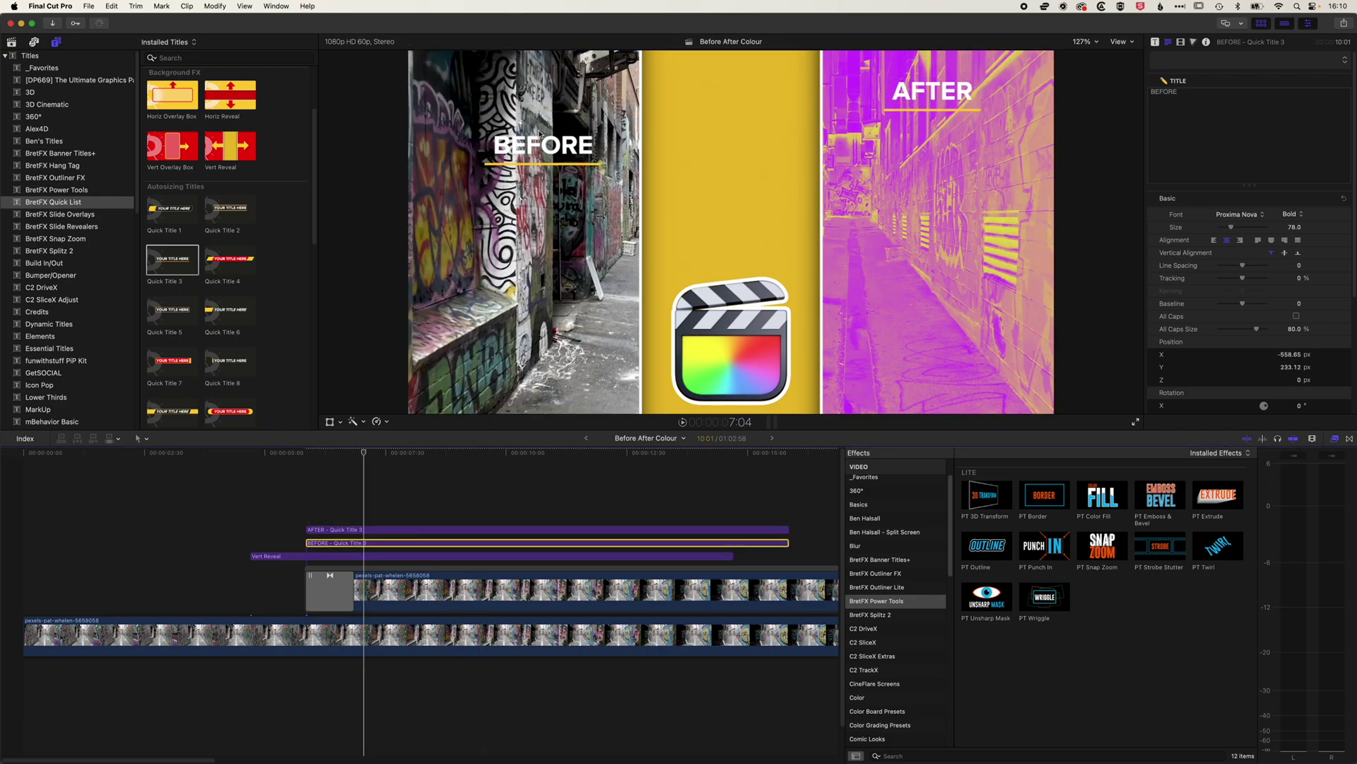
{"action": "left_click_drag", "start_coordinate": [541, 149], "coordinate": [535, 91]}
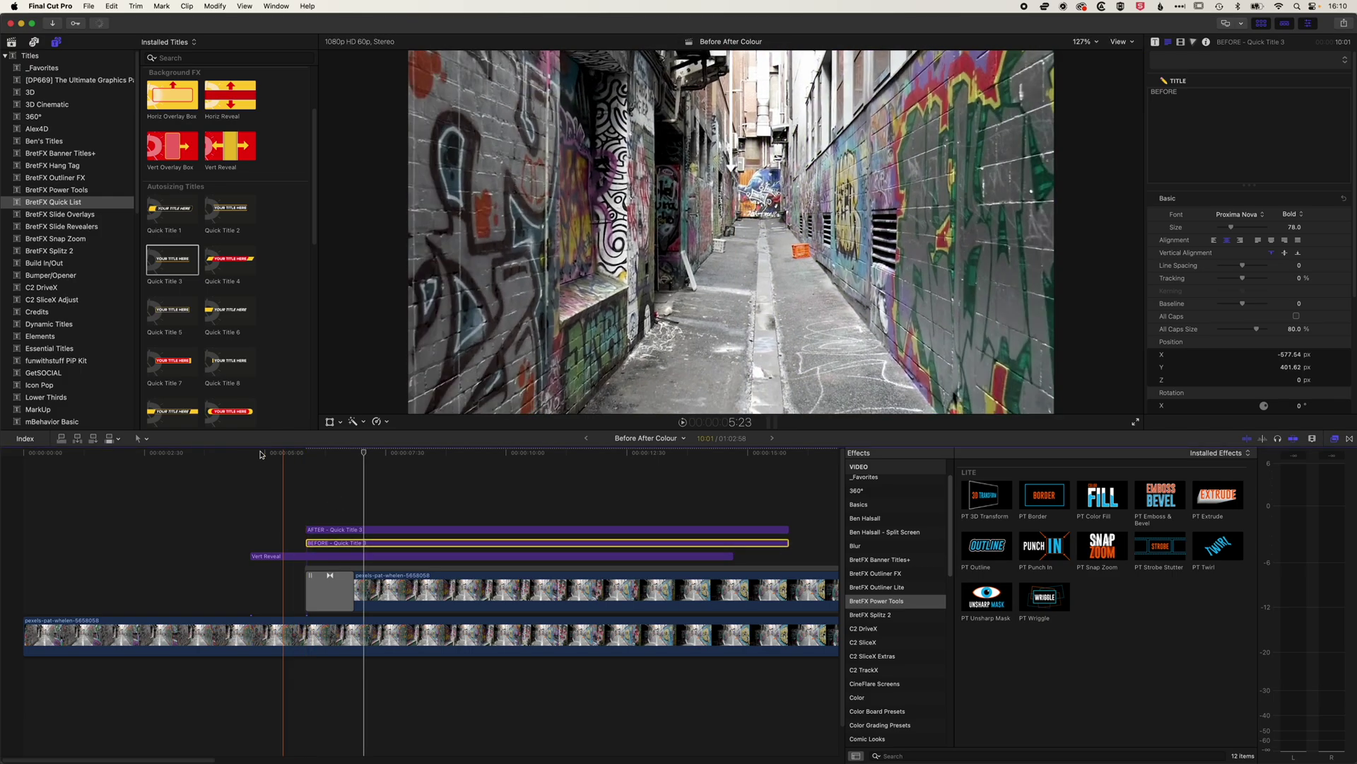
- Shift the BEFORE title clip slightly later in the timeline and check the timing during playback
{"action": "key", "text": "space"}
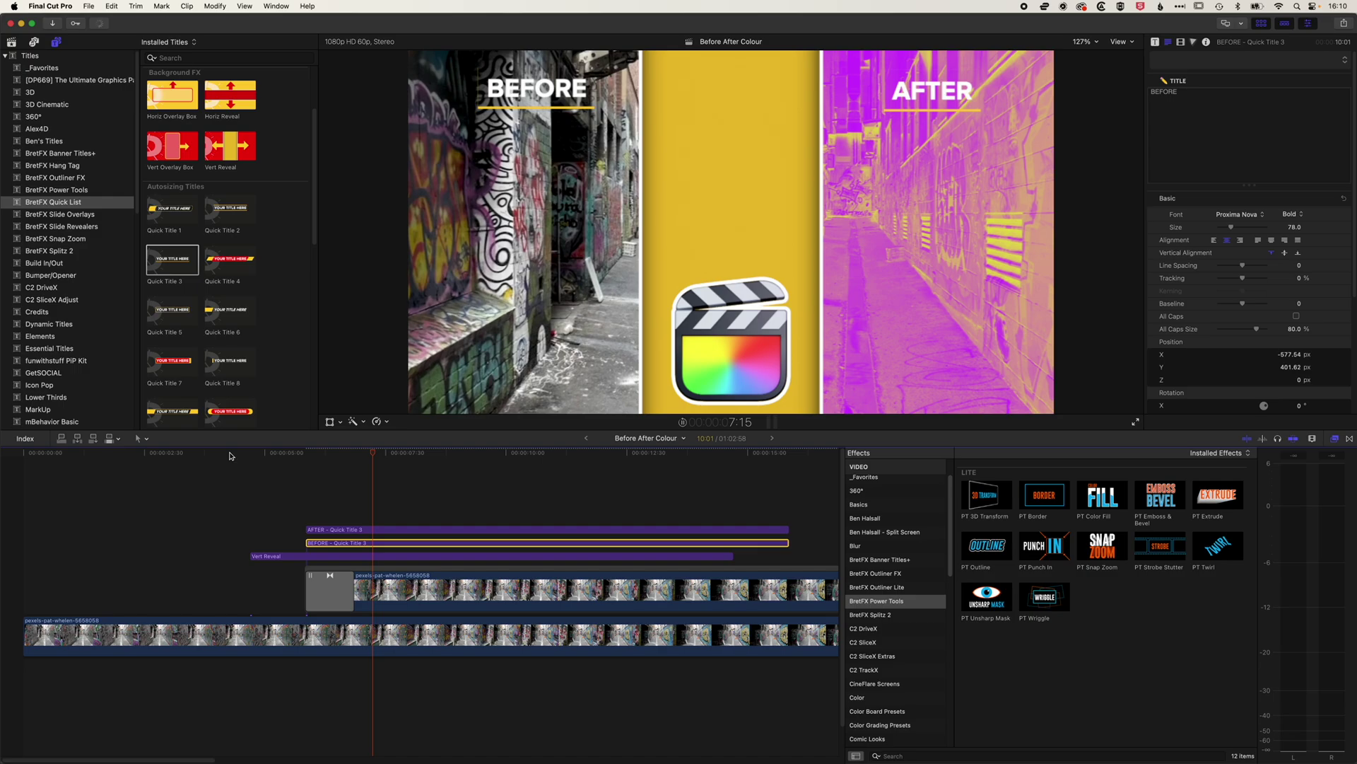
{"action": "left_click_drag", "start_coordinate": [347, 540], "coordinate": [408, 530]}
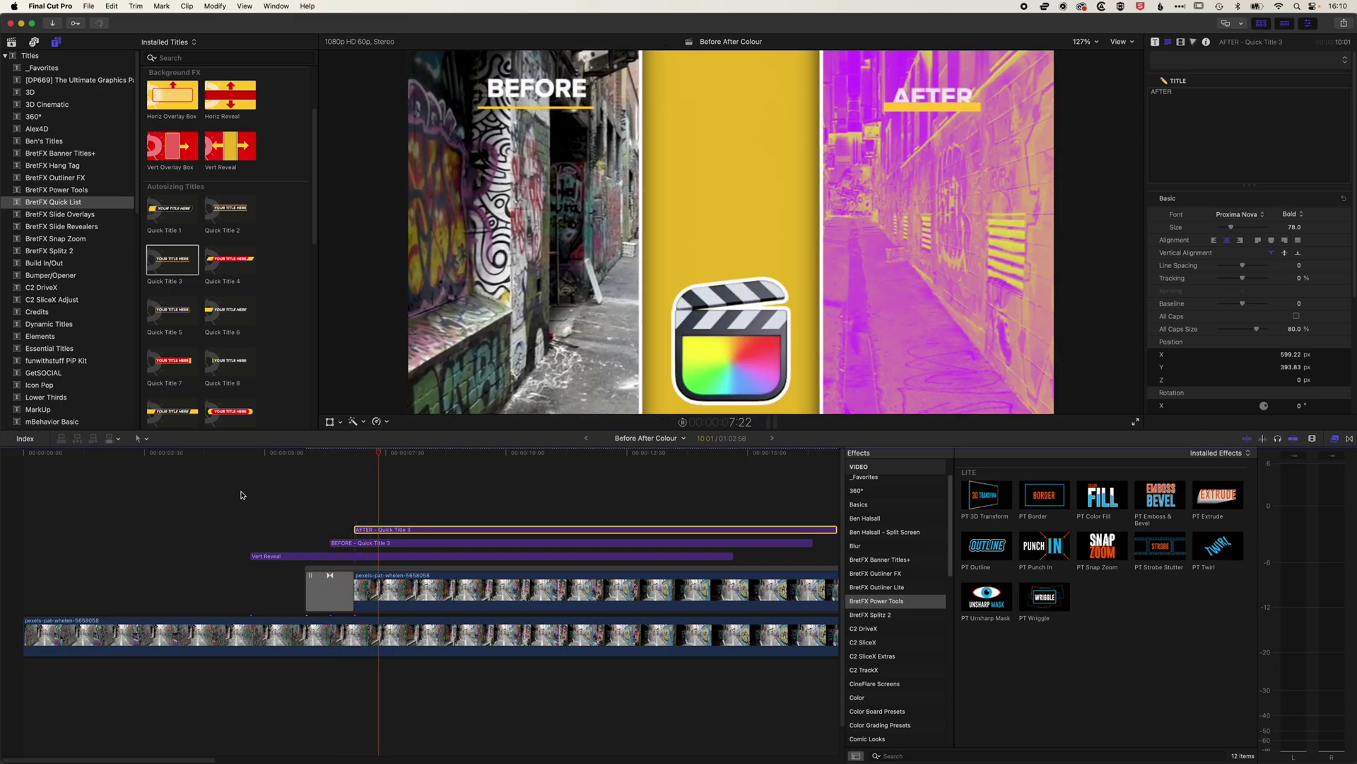
{"action": "key", "text": "space"}
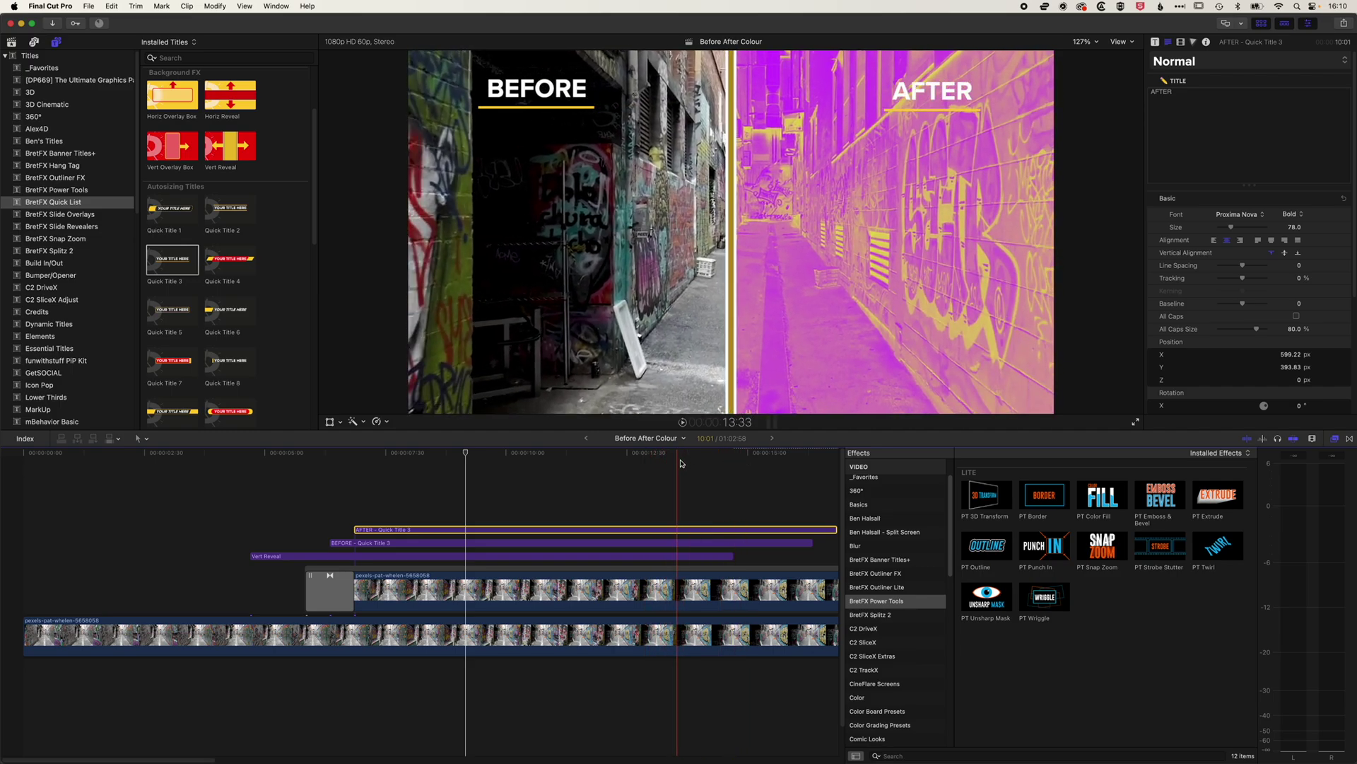
- Trim the BEFORE and AFTER titles to end at the playhead and preview their ending
{"action": "left_click", "coordinate": [676, 459]}
{"action": "key", "text": "alt+]"}
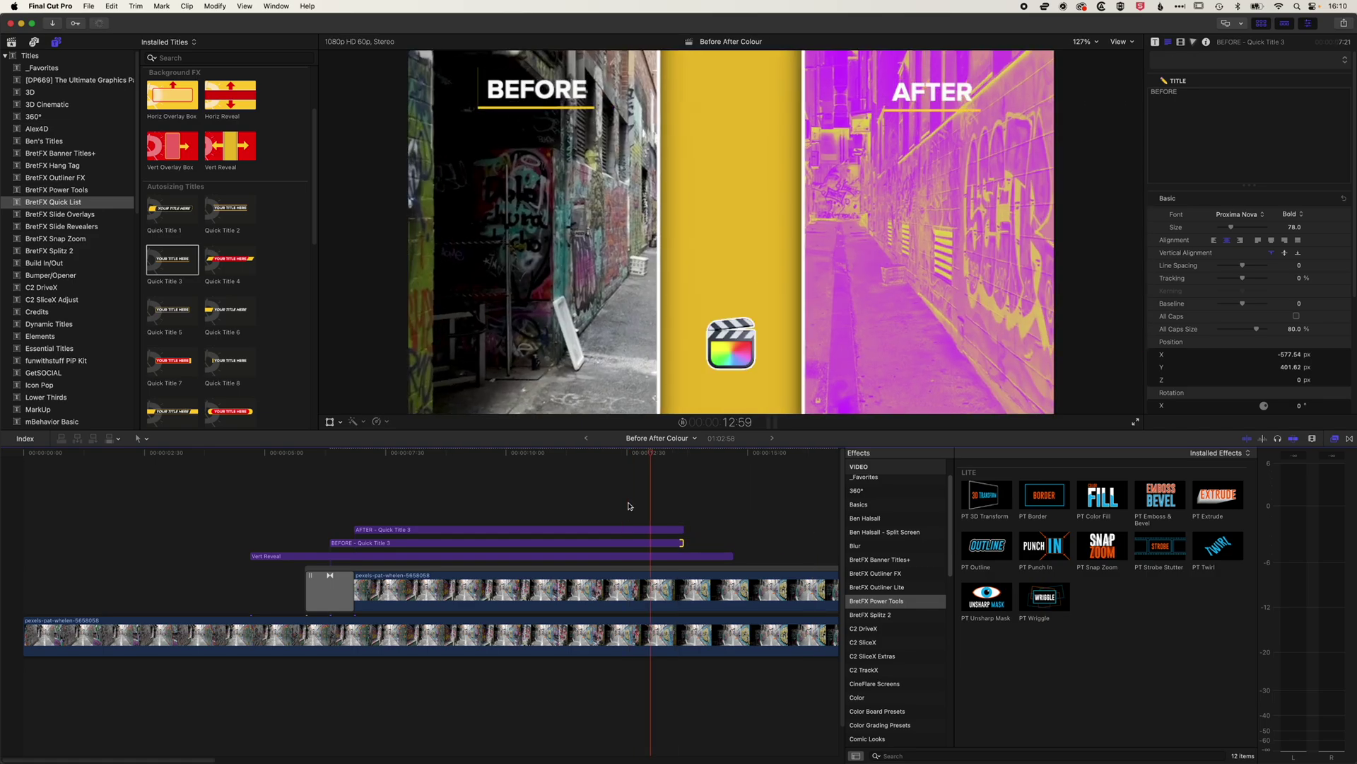
{"action": "key", "text": "shift+slash"}
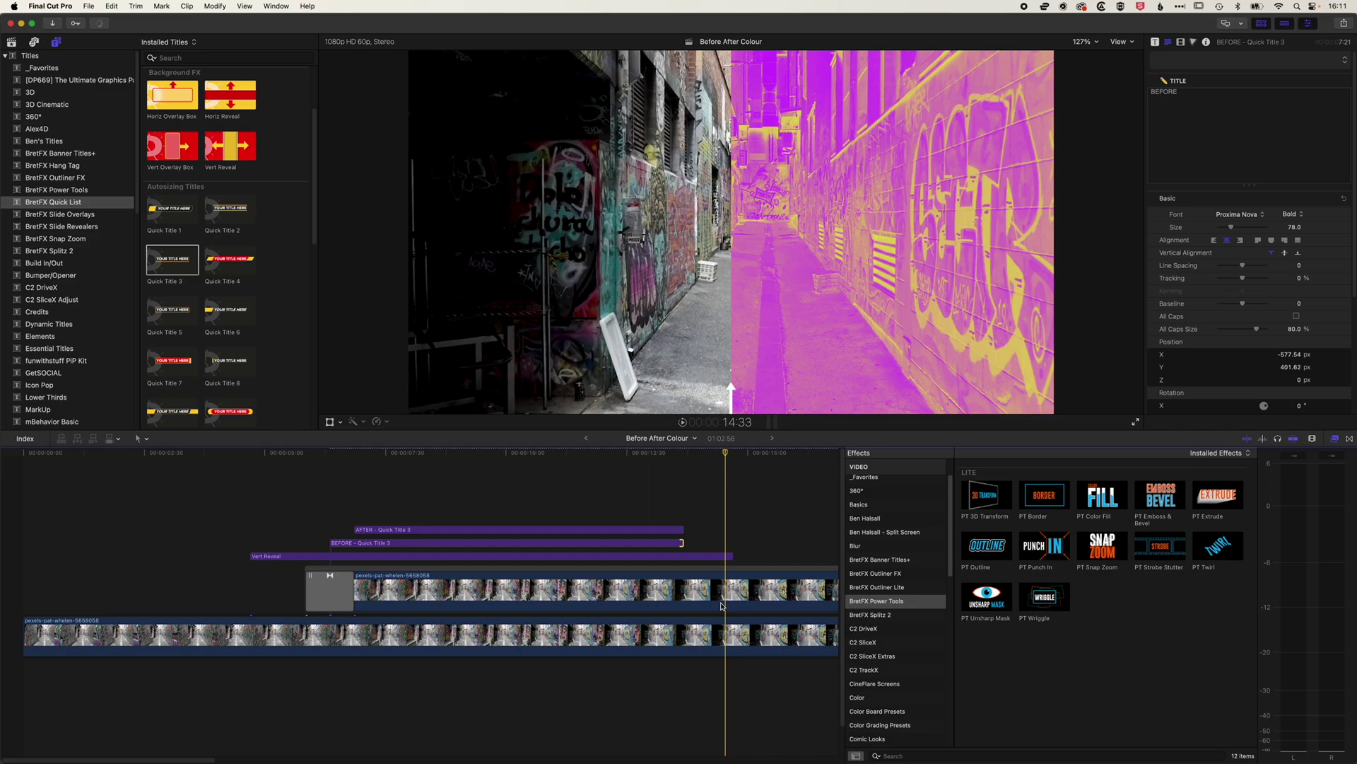
- Shorten the colourized clip so it ends 39 frames earlier, aligned with the titles' end
{"action": "left_click", "coordinate": [718, 592]}
{"action": "key", "text": "alt+]"}
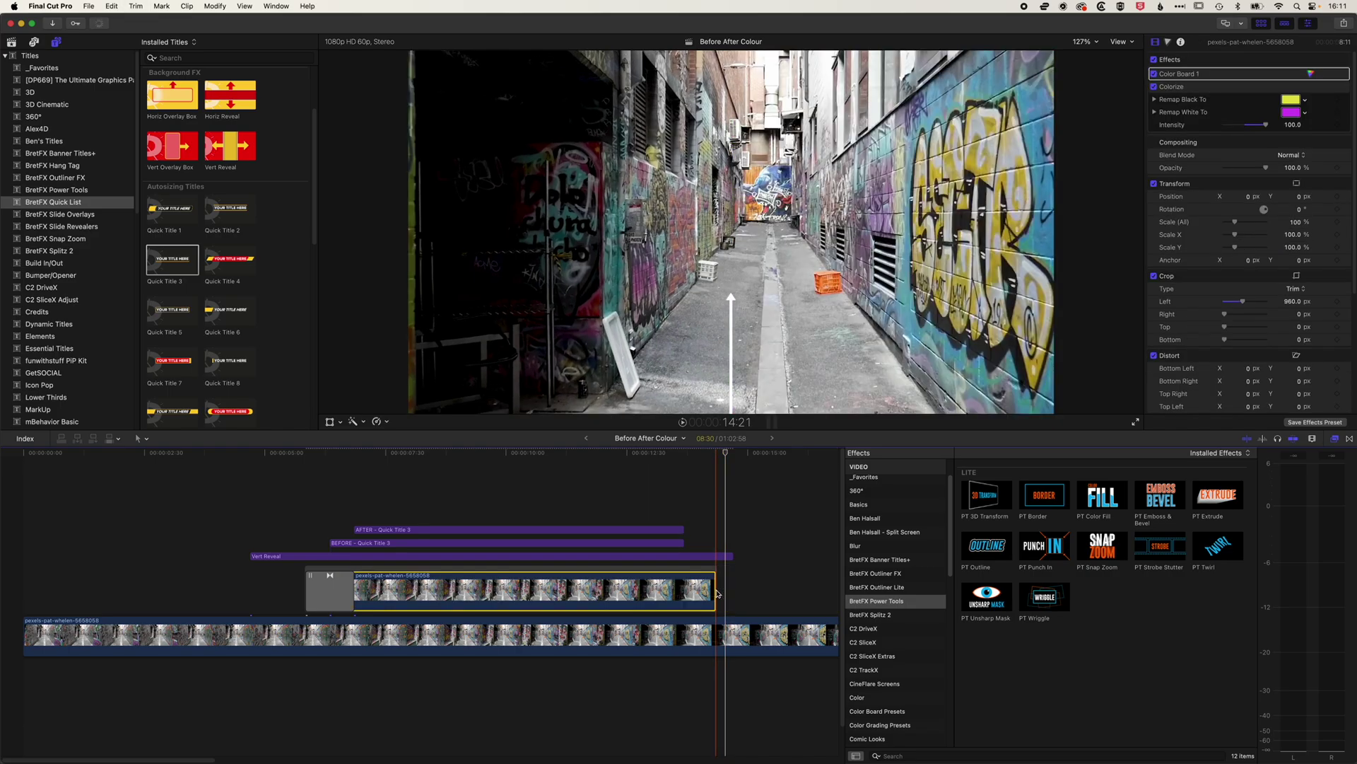
{"action": "left_click", "coordinate": [712, 590]}
{"action": "left_click", "coordinate": [713, 556]}
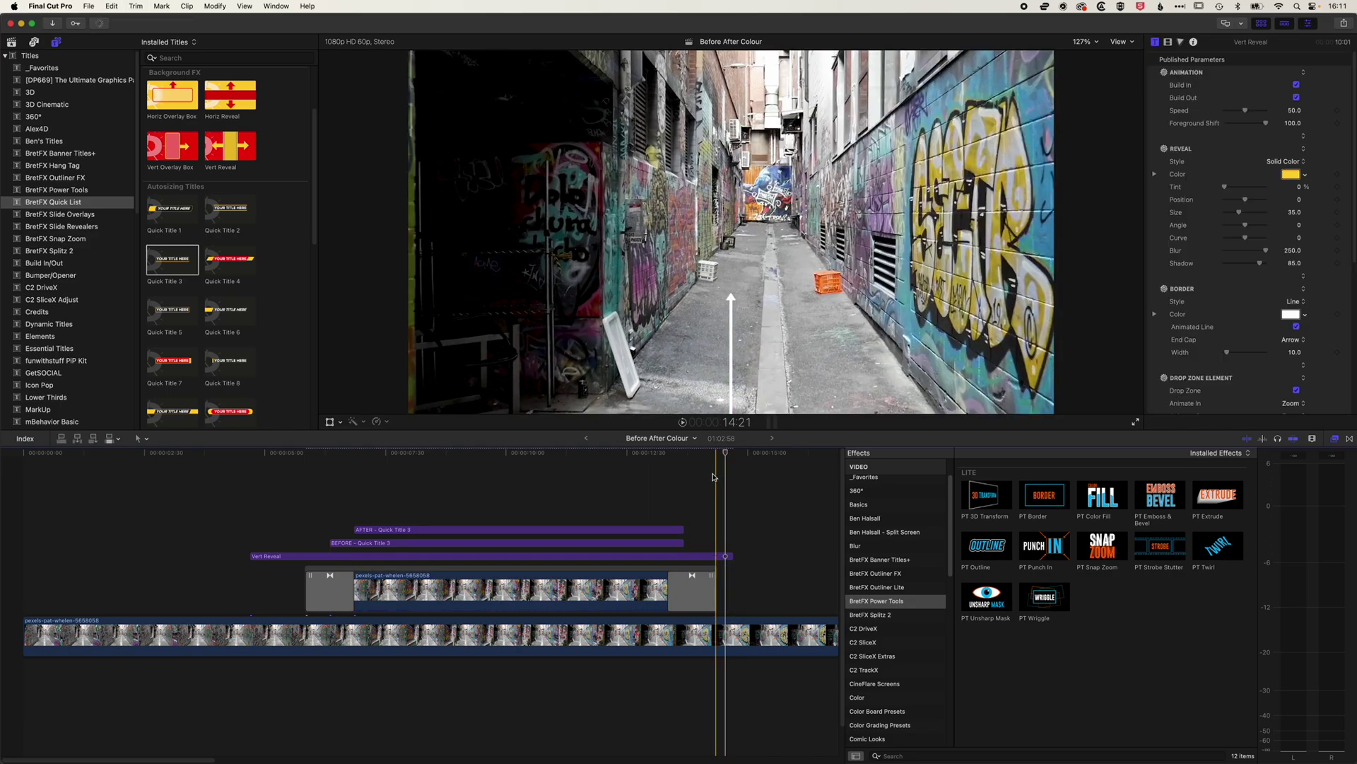
{"action": "left_click_drag", "start_coordinate": [726, 453], "coordinate": [686, 457]}
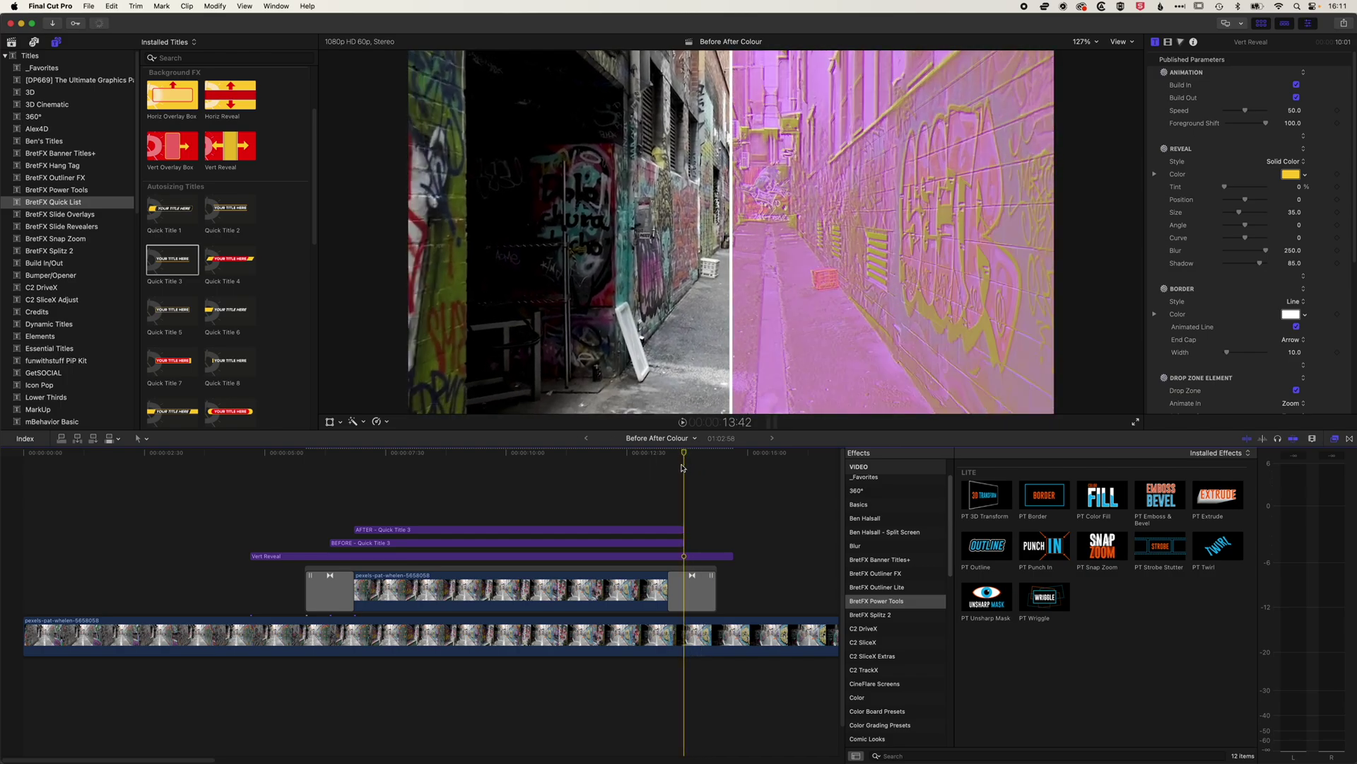
{"action": "left_click_drag", "start_coordinate": [691, 578], "coordinate": [639, 589]}
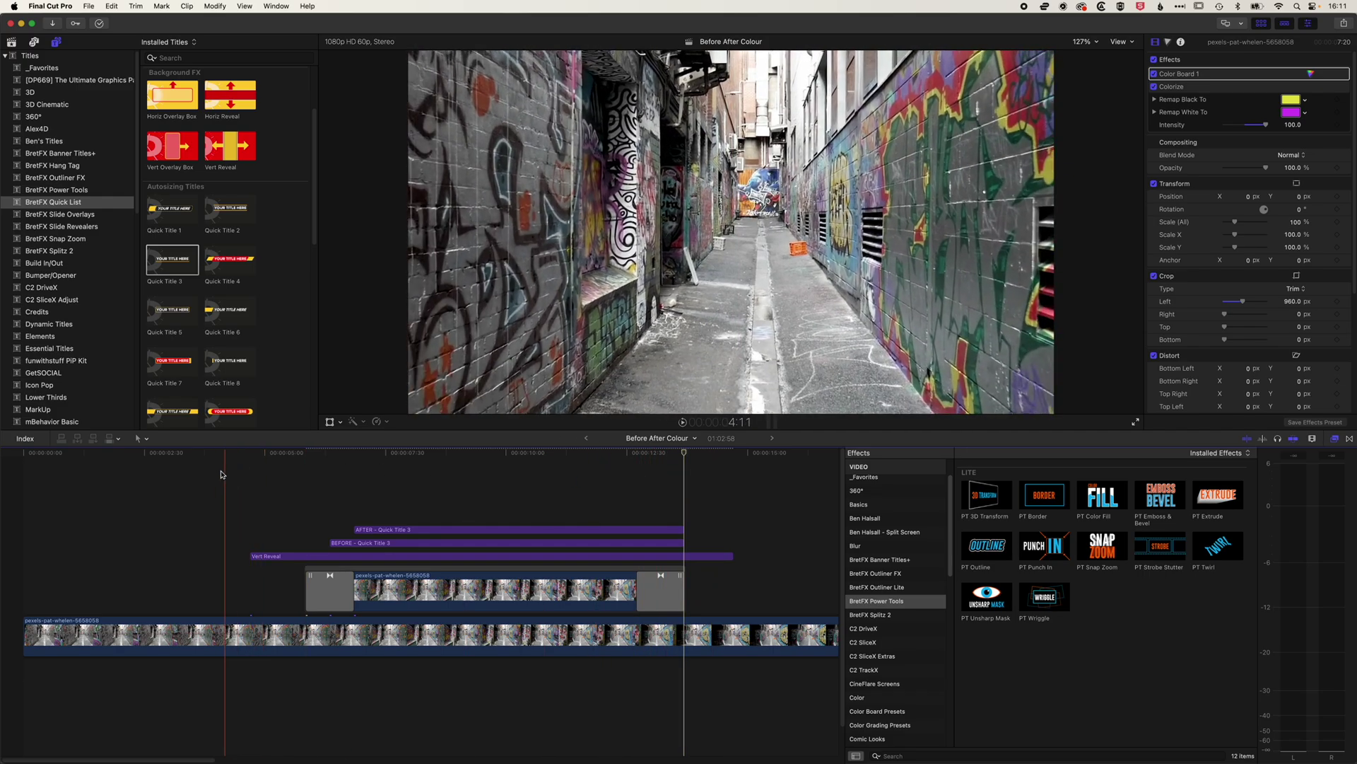
{"action": "key", "text": "space"}
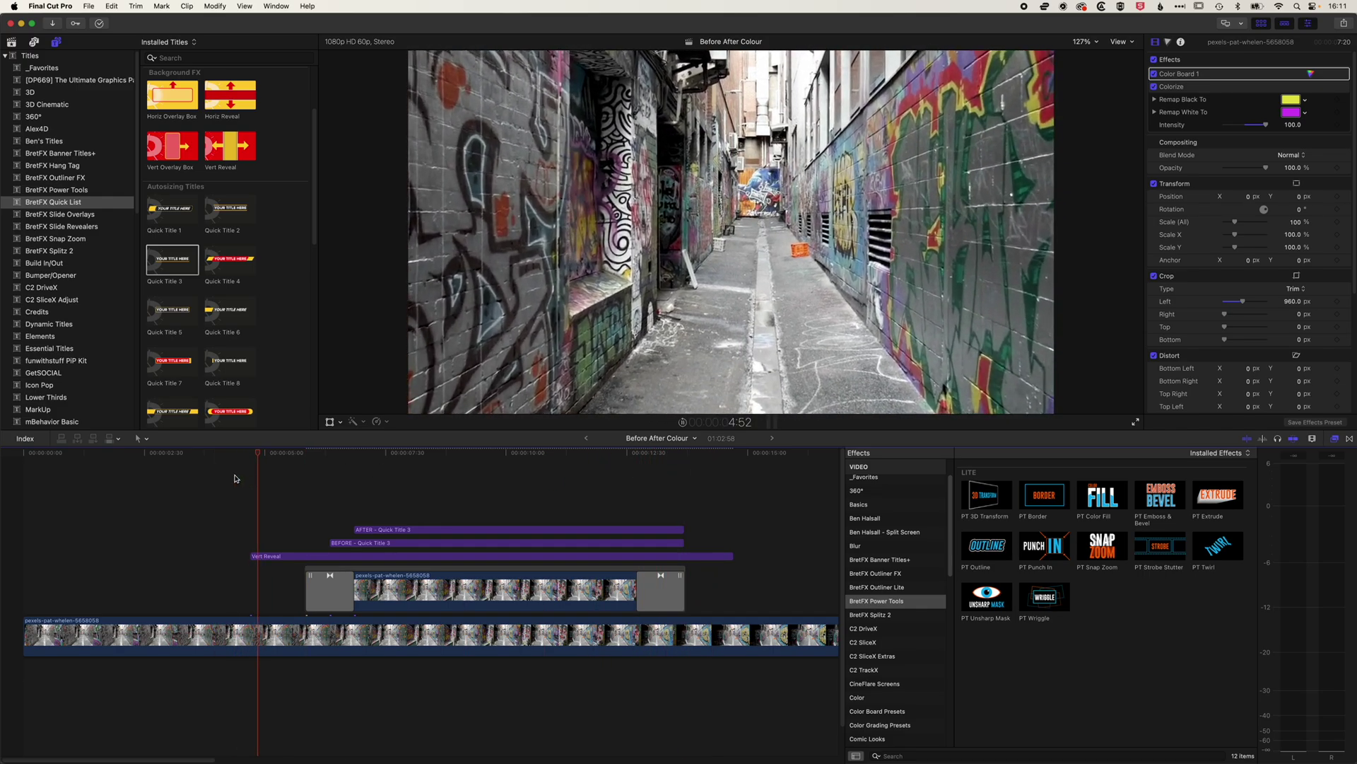